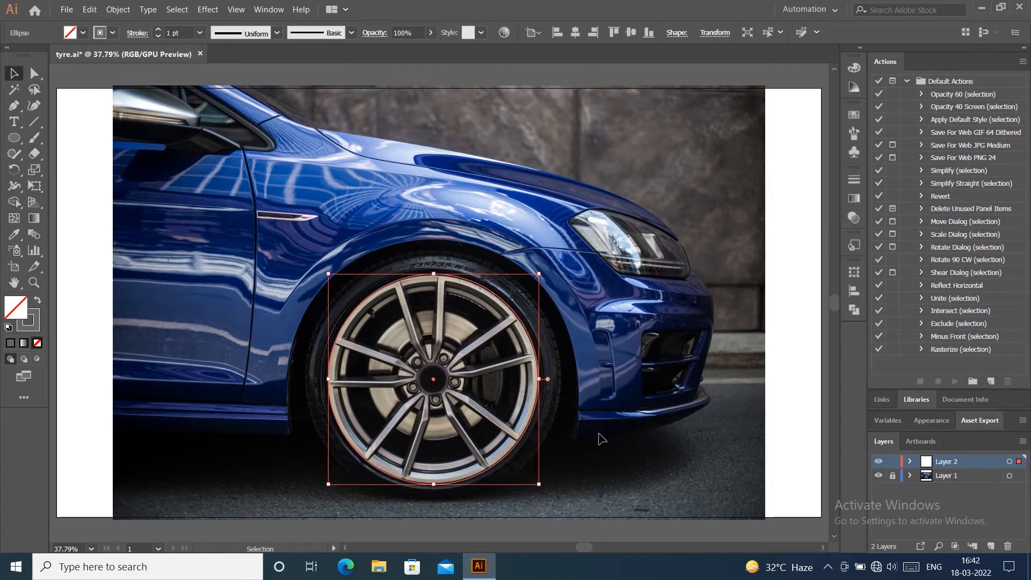
# Step: Duplicate the rim circle in place and enlarge the copy about its centre to the tyre's outer edge
pyautogui.click(612, 466)
pyautogui.click(516, 302)
pyautogui.click(89, 9)
pyautogui.click(107, 66)
pyautogui.moveTo(539, 274); pyautogui.dragTo(605, 251)
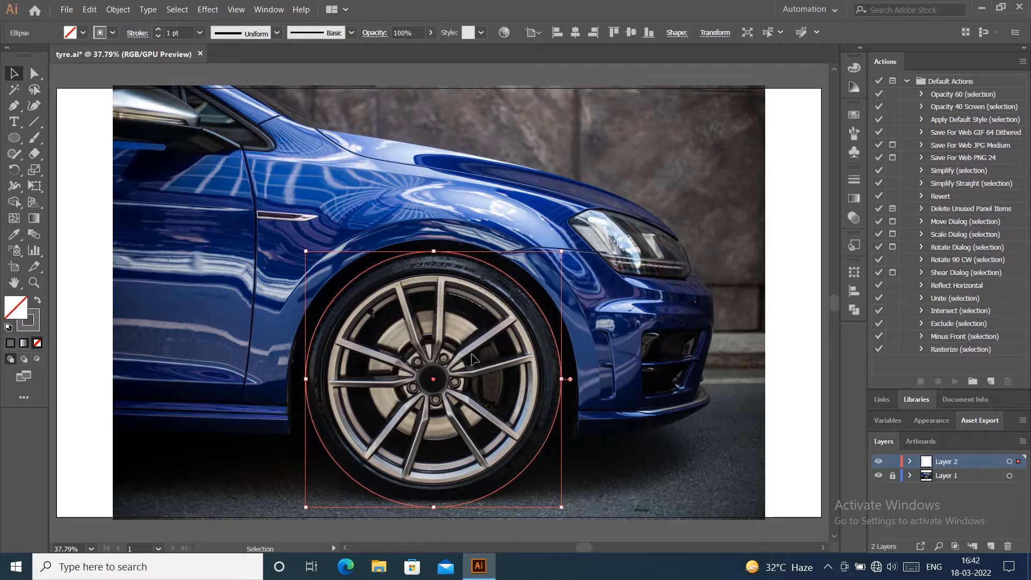
pyautogui.hotkey('ctrl', 'z')
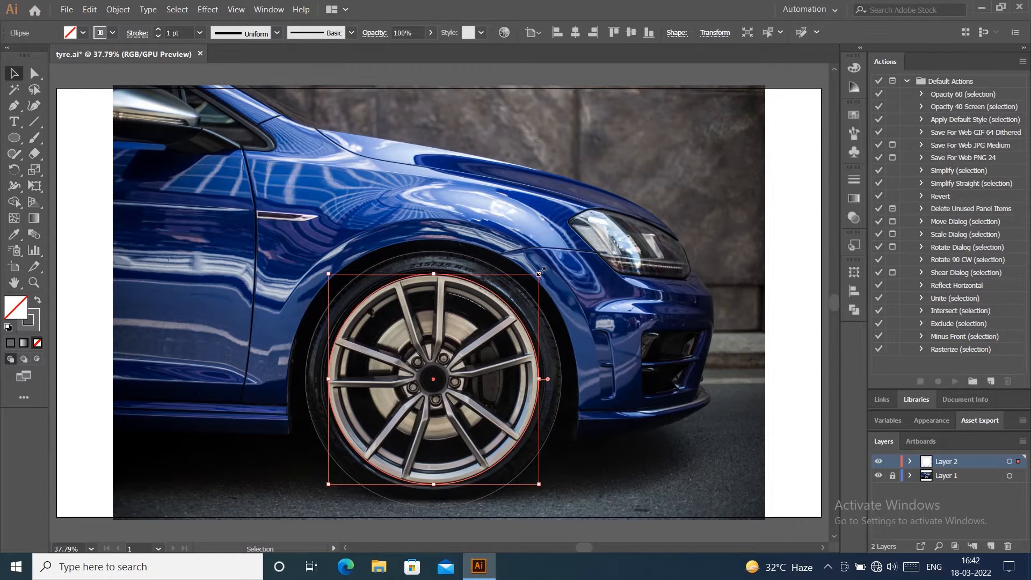
pyautogui.moveTo(541, 271); pyautogui.dragTo(526, 280)
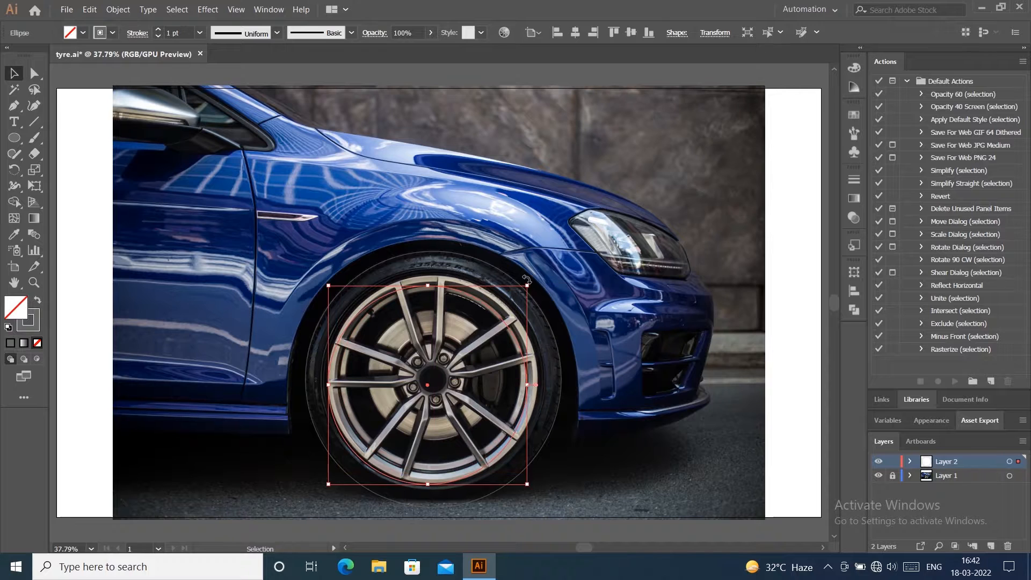
pyautogui.hotkey('ctrl', 'z')
pyautogui.hotkey('ctrl', 'z')
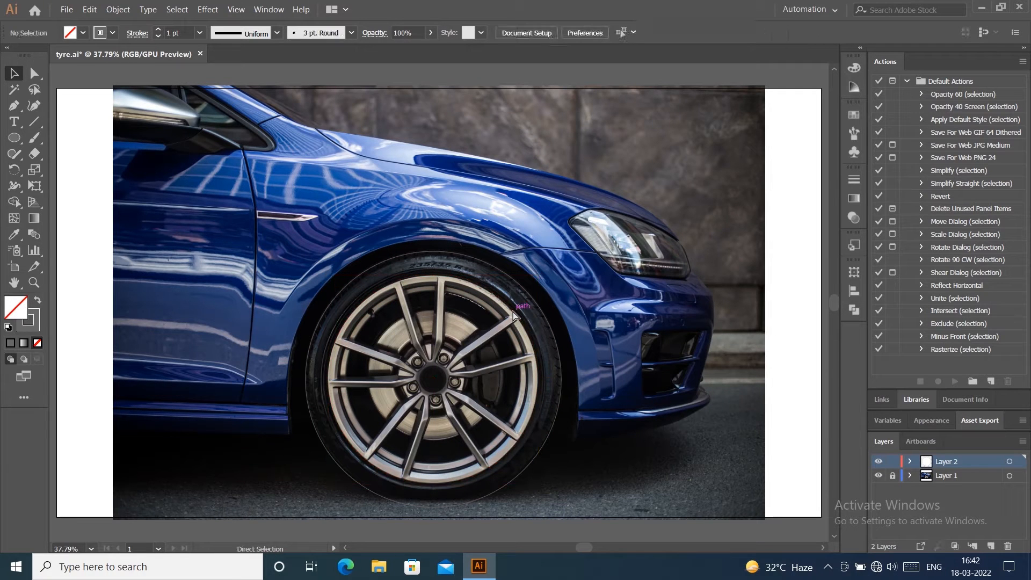
# Step: Give both the rim circle and the tyre circle a white stroke with a 2 pt weight
pyautogui.click(513, 314)
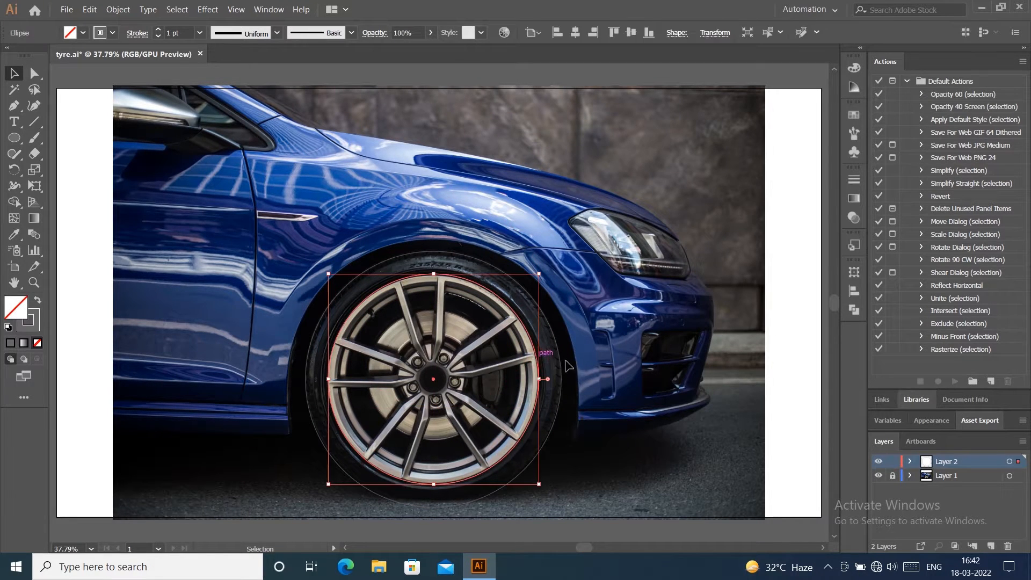
pyautogui.moveTo(568, 366); pyautogui.dragTo(54, 111)
pyautogui.click(36, 314)
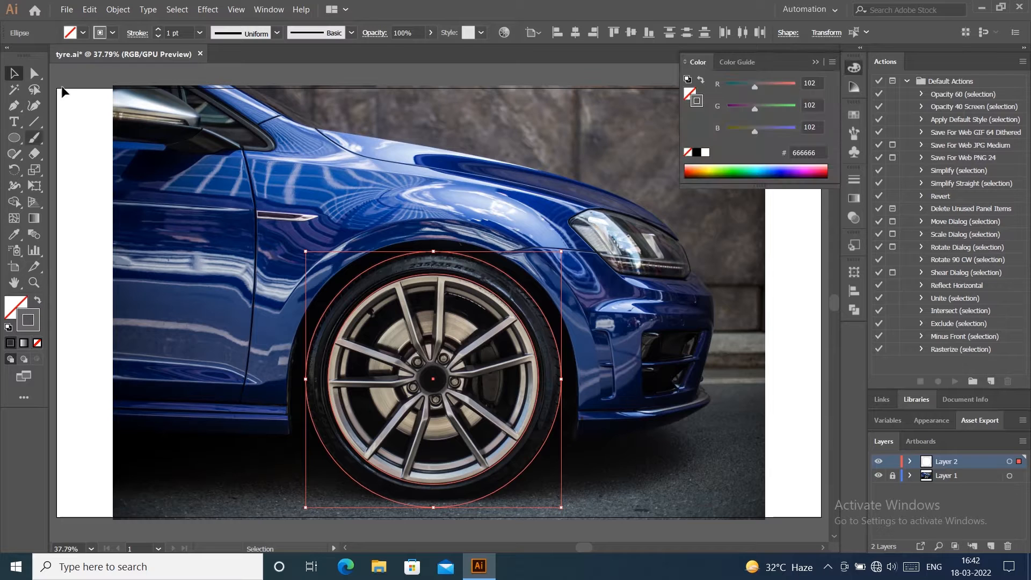
pyautogui.click(111, 33)
pyautogui.click(27, 57)
pyautogui.click(158, 29)
pyautogui.click(158, 29)
pyautogui.click(626, 394)
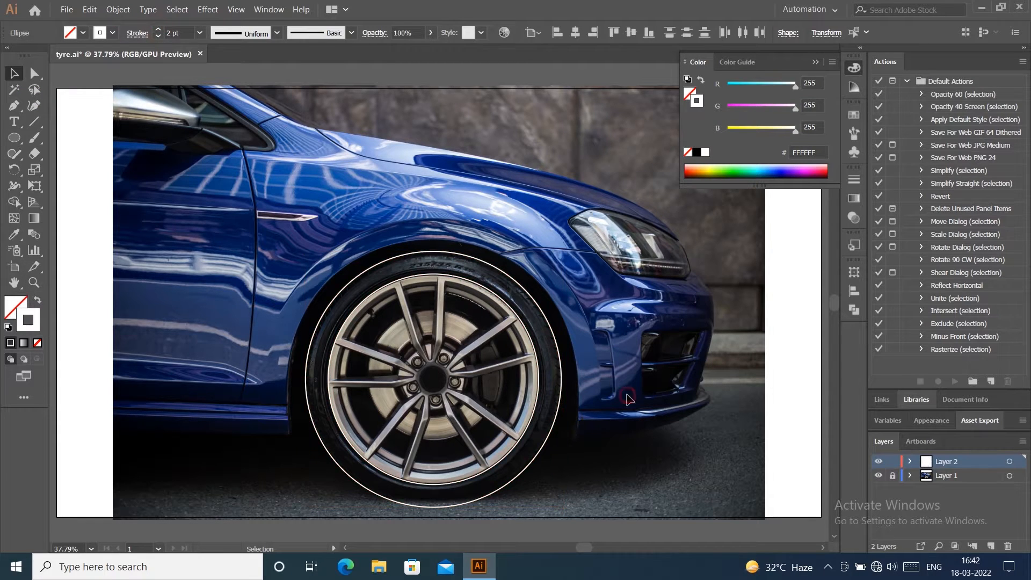
# Step: Duplicate the rim circle in place and shrink the copy about its centre to sit inside the metal rim
pyautogui.click(527, 329)
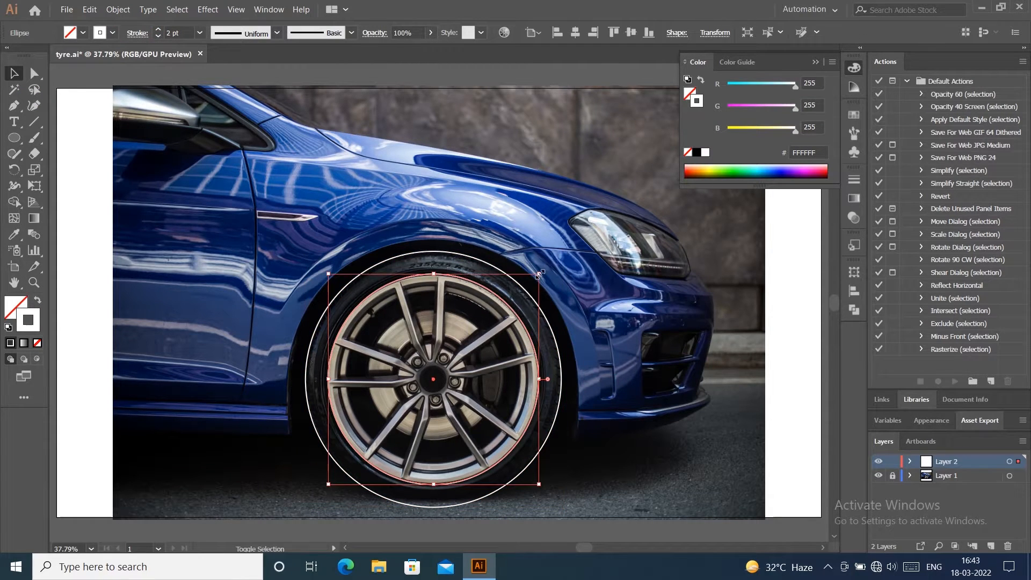
pyautogui.moveTo(539, 274); pyautogui.dragTo(520, 292)
pyautogui.hotkey('ctrl', 'c')
pyautogui.hotkey('ctrl', 'f')
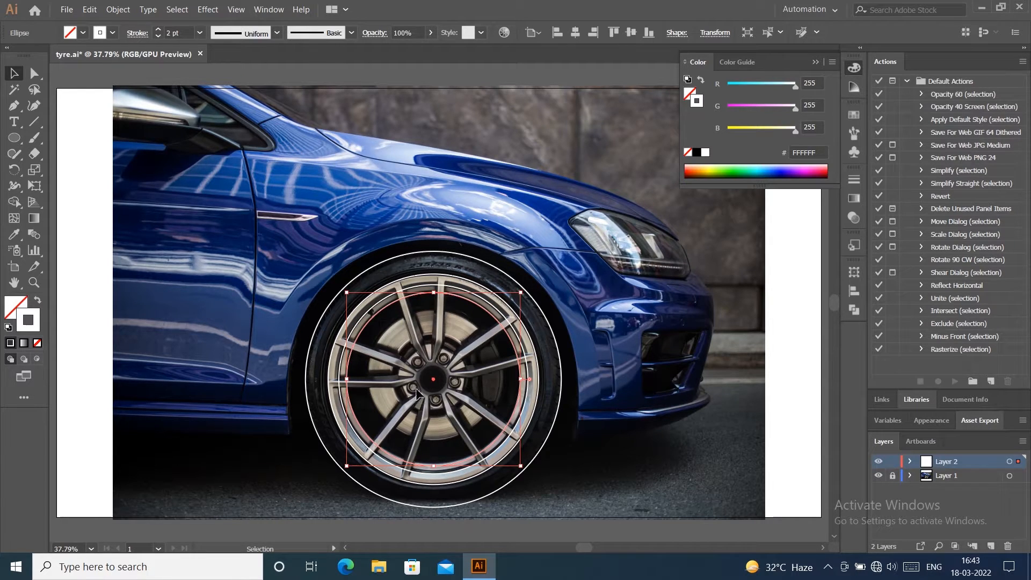
# Step: Create a five-sided polygon with a 50 px radius
pyautogui.moveTo(12, 138); pyautogui.dragTo(43, 187)
pyautogui.click(492, 290)
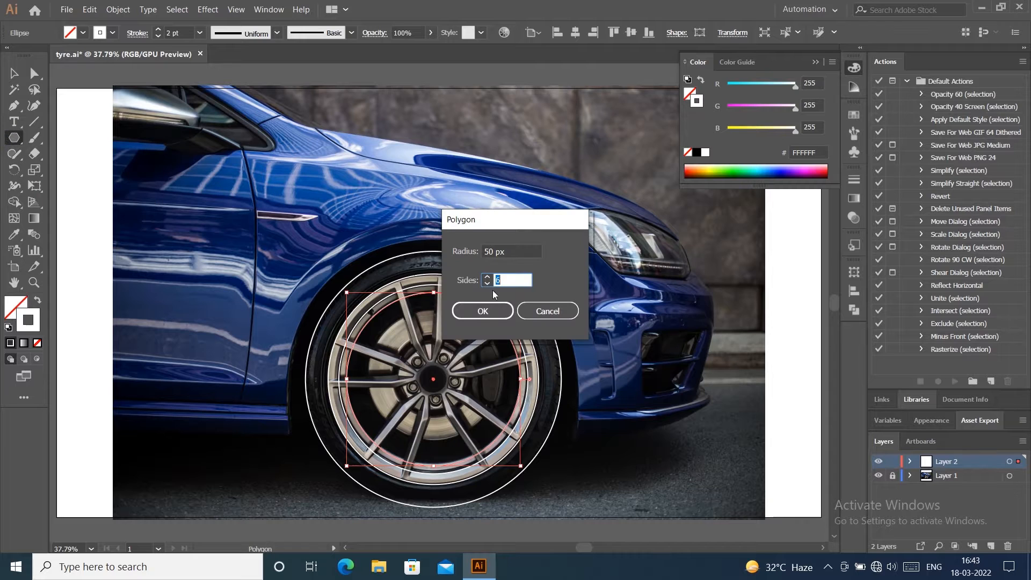
pyautogui.click(456, 307)
pyautogui.click(14, 74)
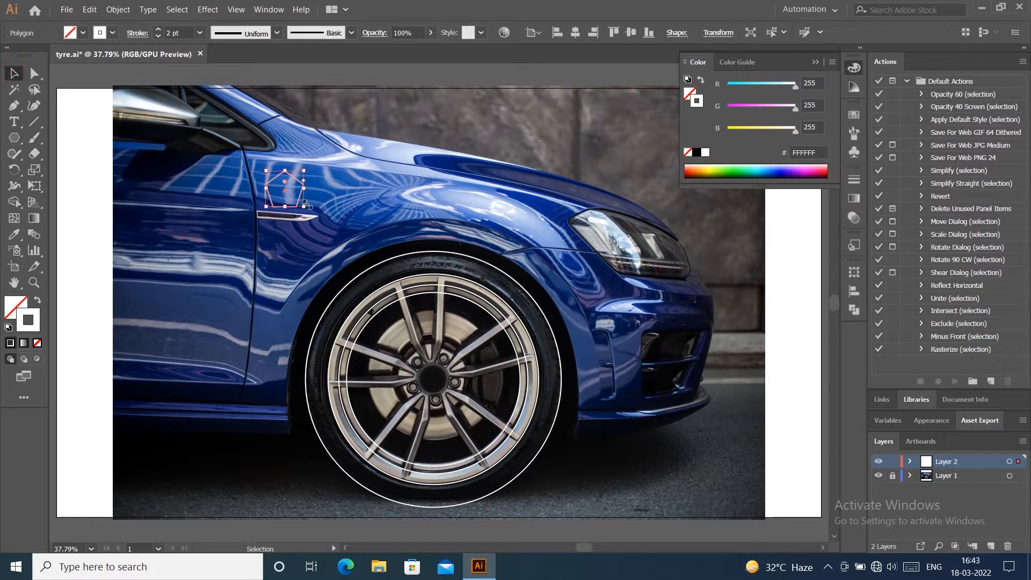
# Step: Centre the pentagon on the wheel hub and enlarge it to fit around the lug nuts
pyautogui.moveTo(304, 207); pyautogui.dragTo(435, 380)
pyautogui.moveTo(474, 409)
pyautogui.mouseDown()
pyautogui.moveTo(497, 418)
pyautogui.moveTo(473, 406)
pyautogui.mouseUp()
pyautogui.moveTo(430, 356); pyautogui.dragTo(465, 344)
pyautogui.click(751, 383)
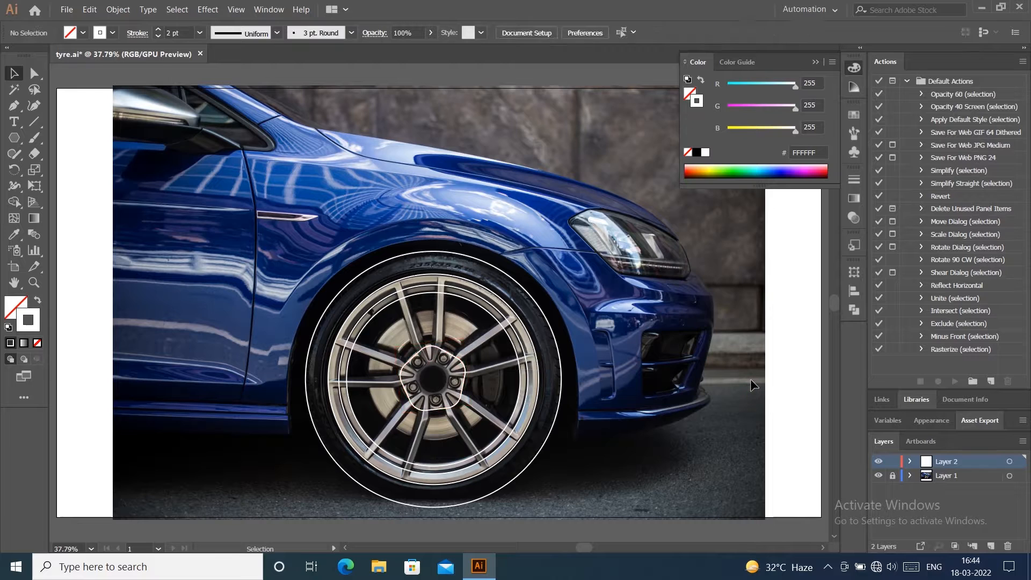
pyautogui.click(464, 366)
pyautogui.click(766, 349)
# Step: Draw an open V-shaped path with the Pen tool along the uppermost pair of spokes, its tip at the hub
pyautogui.press('p')
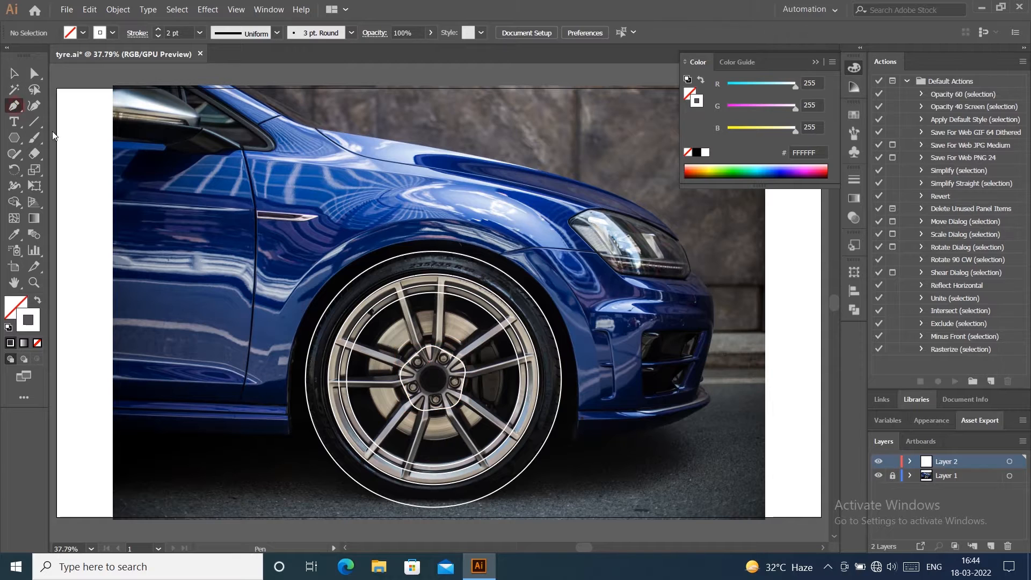
pyautogui.click(401, 283)
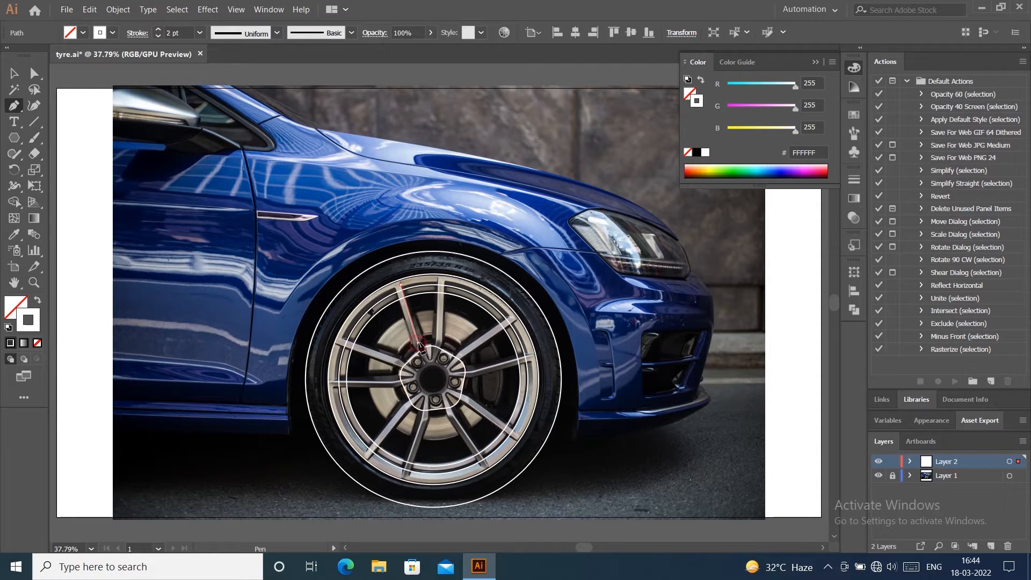
pyautogui.moveTo(425, 357); pyautogui.dragTo(433, 363)
pyautogui.click(430, 360)
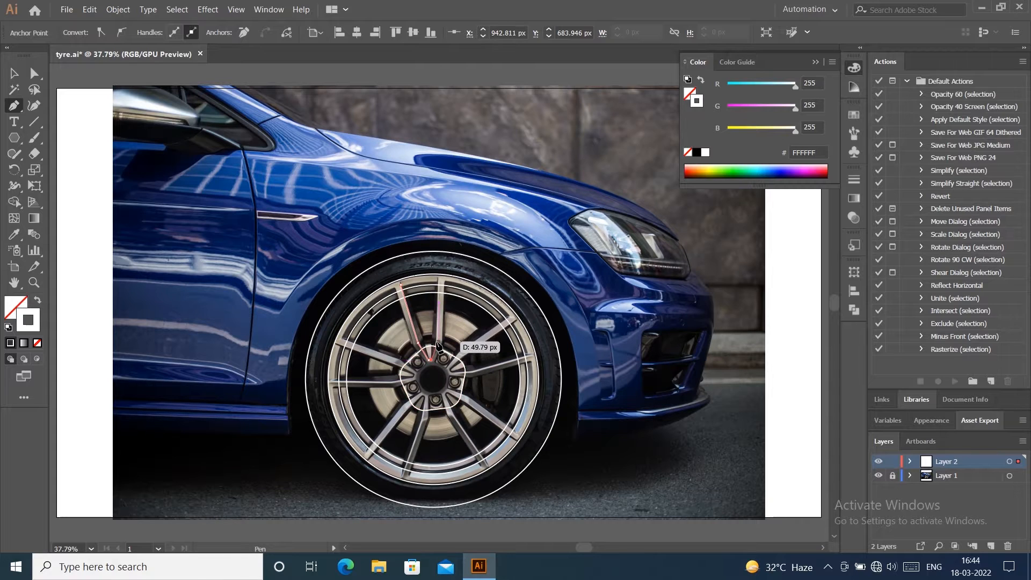
pyautogui.click(436, 340)
pyautogui.moveTo(440, 281); pyautogui.dragTo(439, 280)
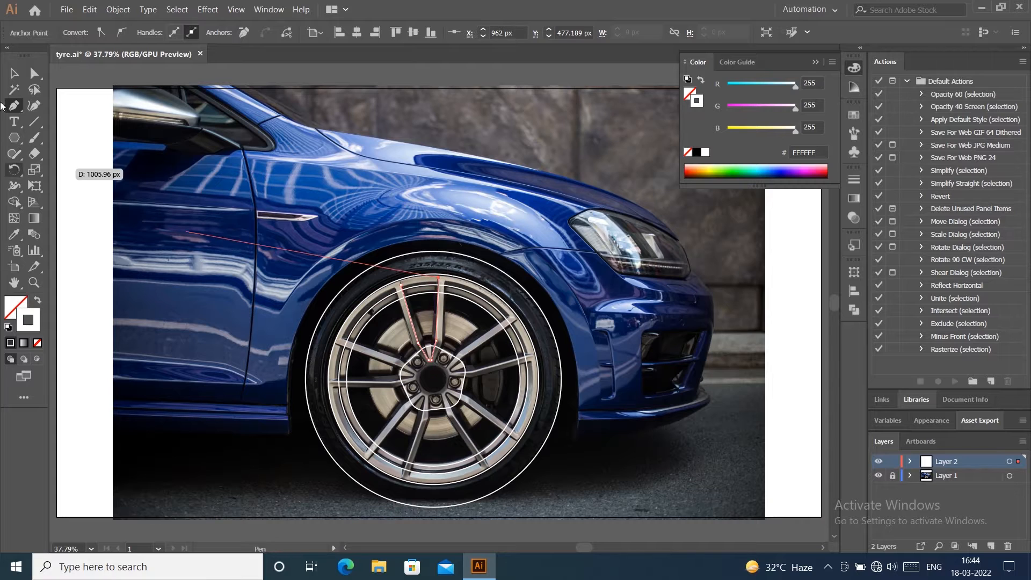
pyautogui.press('v')
pyautogui.click(791, 295)
# Step: Make a rotated copy of the V-shaped path about the wheel's centre, aligned with the next spoke pair counterclockwise
pyautogui.click(476, 310)
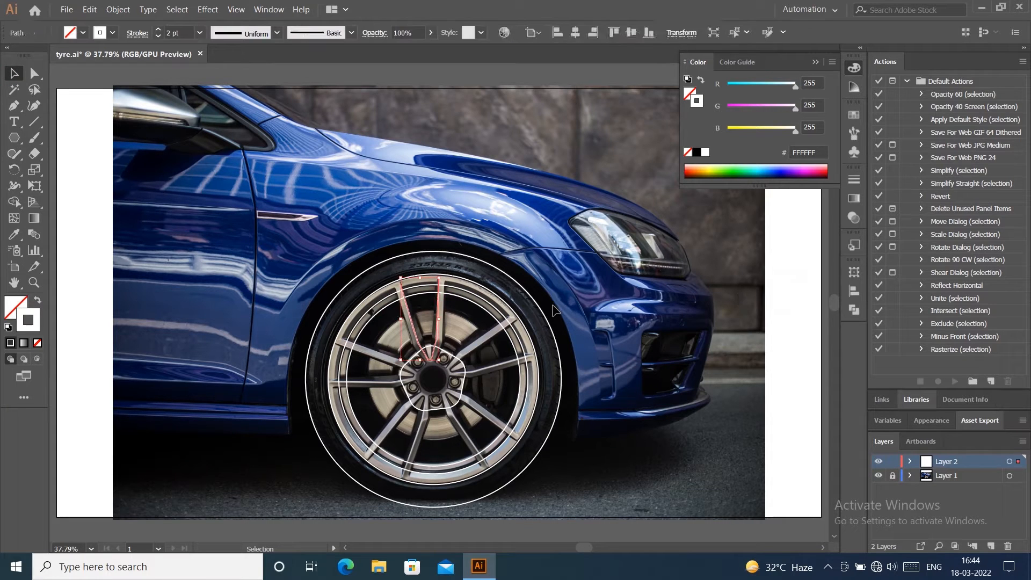
pyautogui.click(15, 170)
pyautogui.click(433, 379)
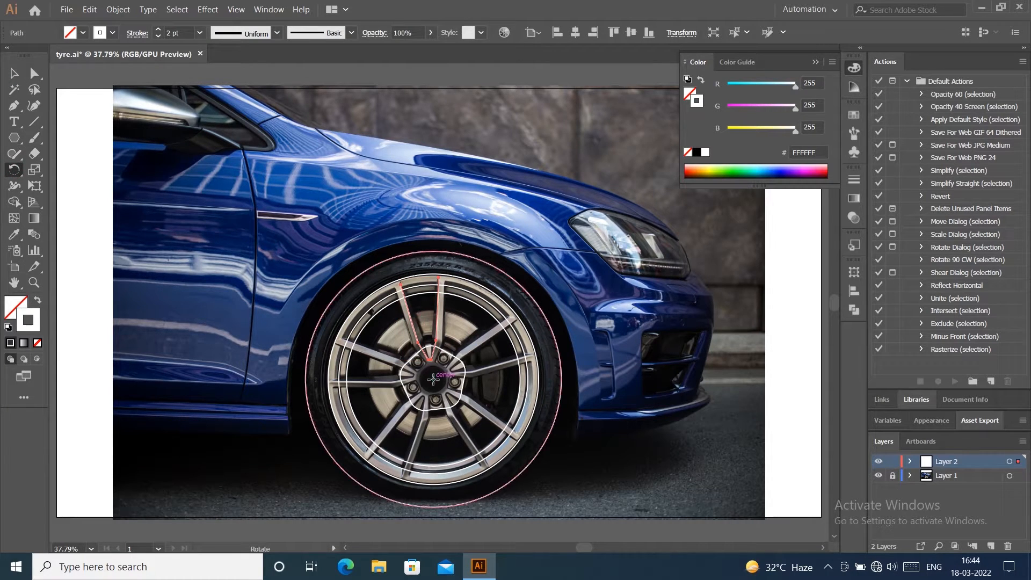
pyautogui.keyDown('alt'); pyautogui.click(433, 379); pyautogui.keyUp('alt')
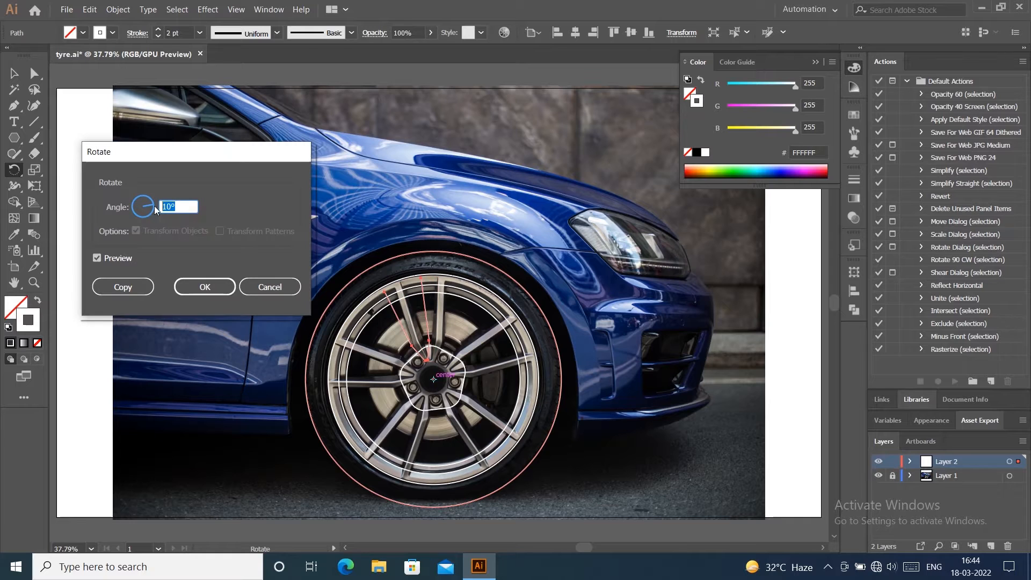
pyautogui.press('Up')
pyautogui.press('Up')
pyautogui.press('Up')
pyautogui.press('Up')
pyautogui.press('Up')
pyautogui.press('Up')
pyautogui.press('Up')
pyautogui.press('Up')
pyautogui.press('Up')
pyautogui.press('Up')
pyautogui.press('Up')
pyautogui.press('Up')
pyautogui.press('Up')
pyautogui.press('Up')
pyautogui.press('Up')
pyautogui.press('Up')
pyautogui.press('Up')
pyautogui.press('Up')
pyautogui.press('Up')
pyautogui.press('Up')
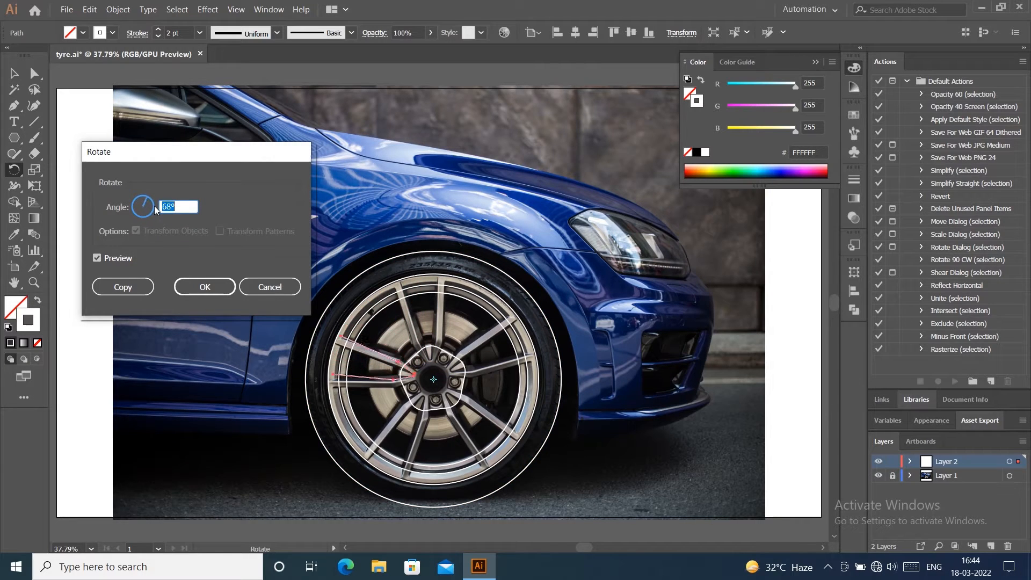
pyautogui.click(128, 286)
# Step: Repeat the rotated copy three times so that each of the five spoke pairs has a path
pyautogui.hotkey('ctrl', 'd')
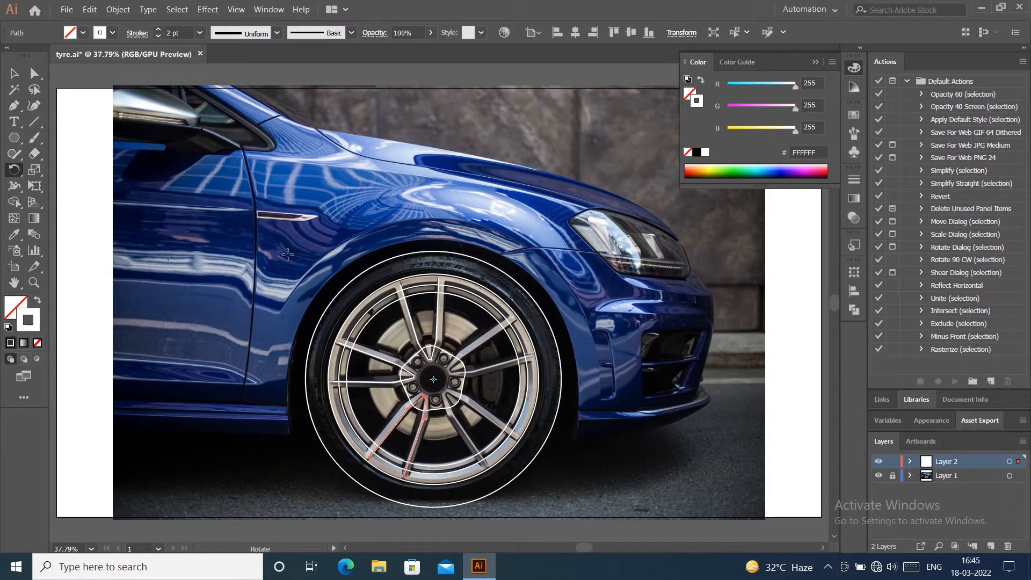
pyautogui.hotkey('ctrl', 'd')
pyautogui.hotkey('ctrl', 'd')
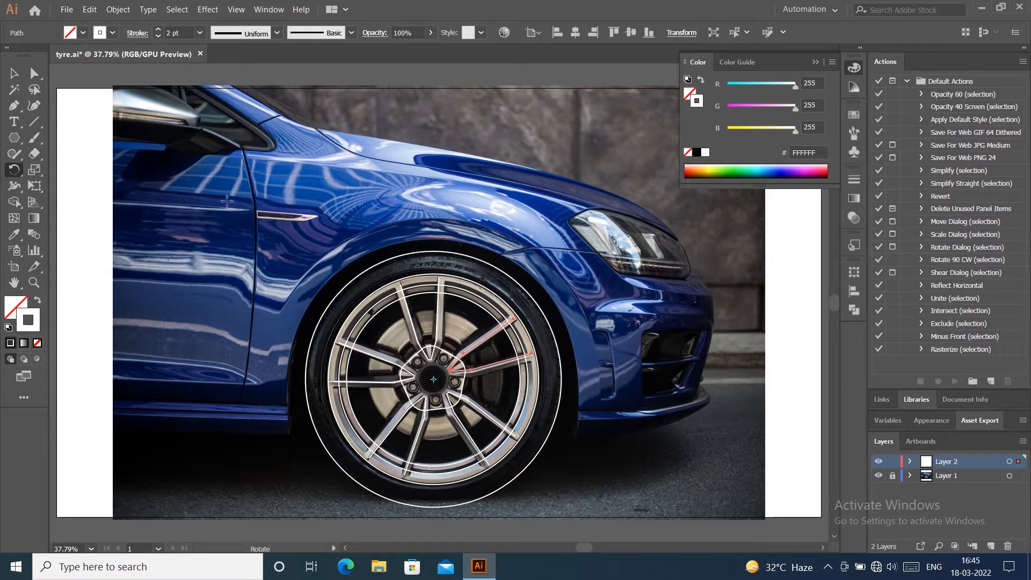
pyautogui.click(13, 73)
pyautogui.click(634, 470)
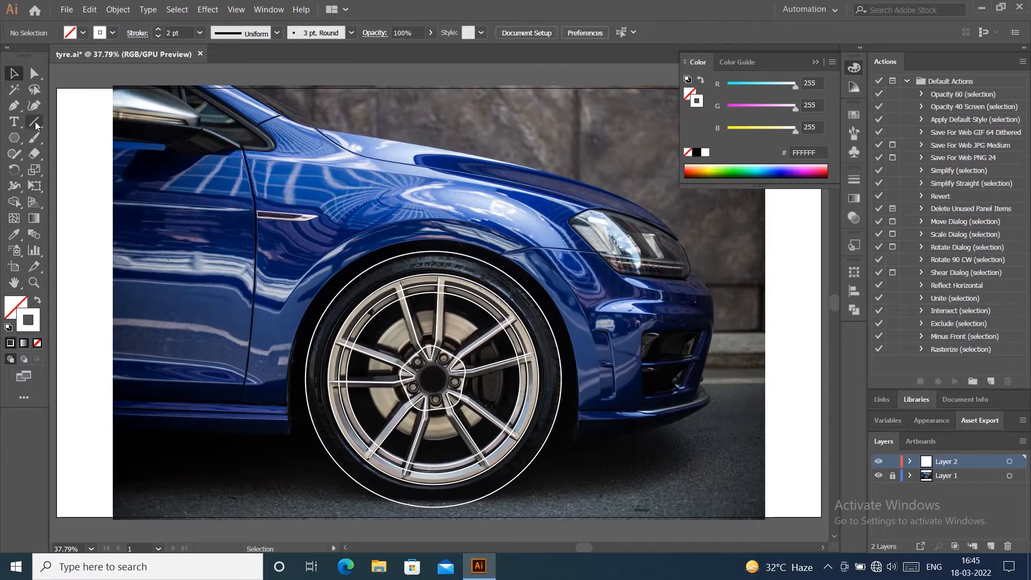
# Step: Draw a second open V-shaped path from the upper-left spoke's outer end in to the hub and out along the neighbouring upper spoke
pyautogui.press('p')
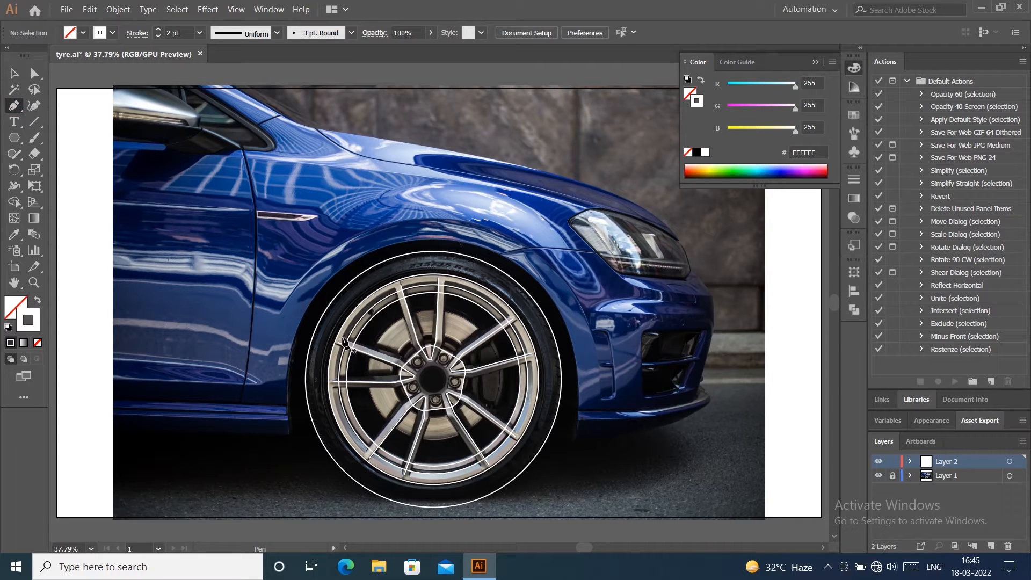
pyautogui.click(343, 340)
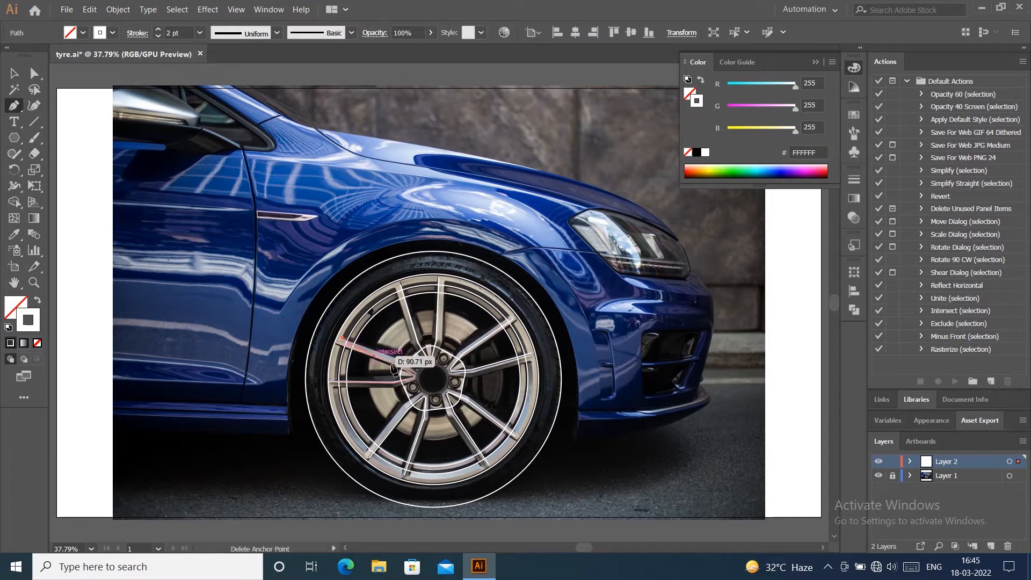
pyautogui.click(425, 365)
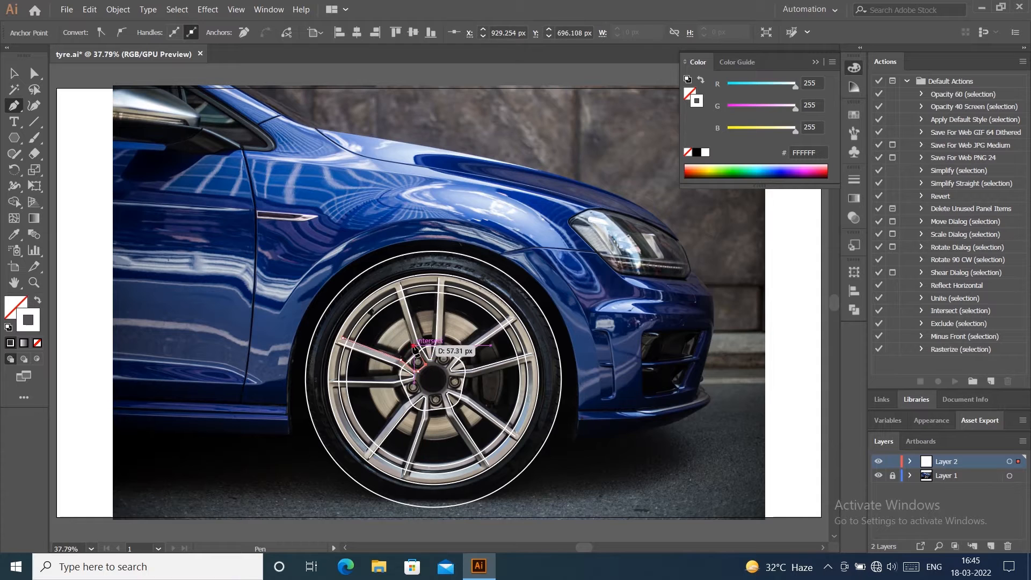
pyautogui.click(399, 288)
pyautogui.press('v')
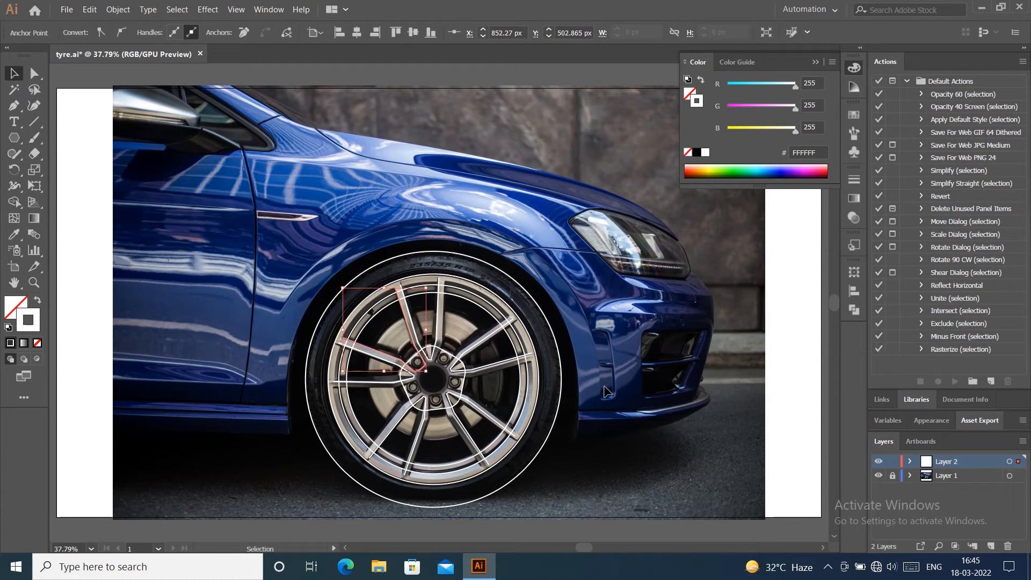
pyautogui.click(14, 170)
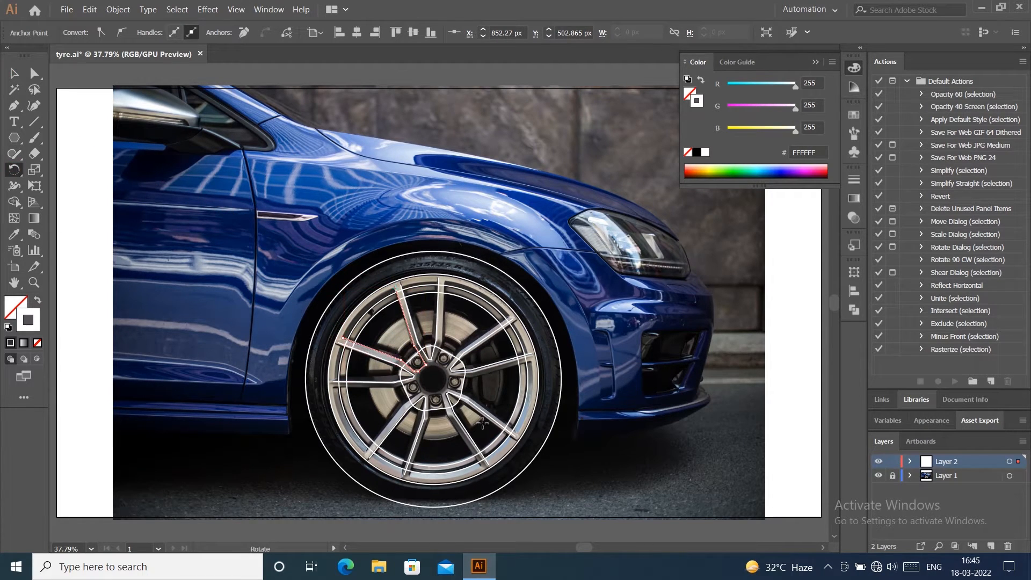
pyautogui.moveTo(395, 288); pyautogui.dragTo(434, 380)
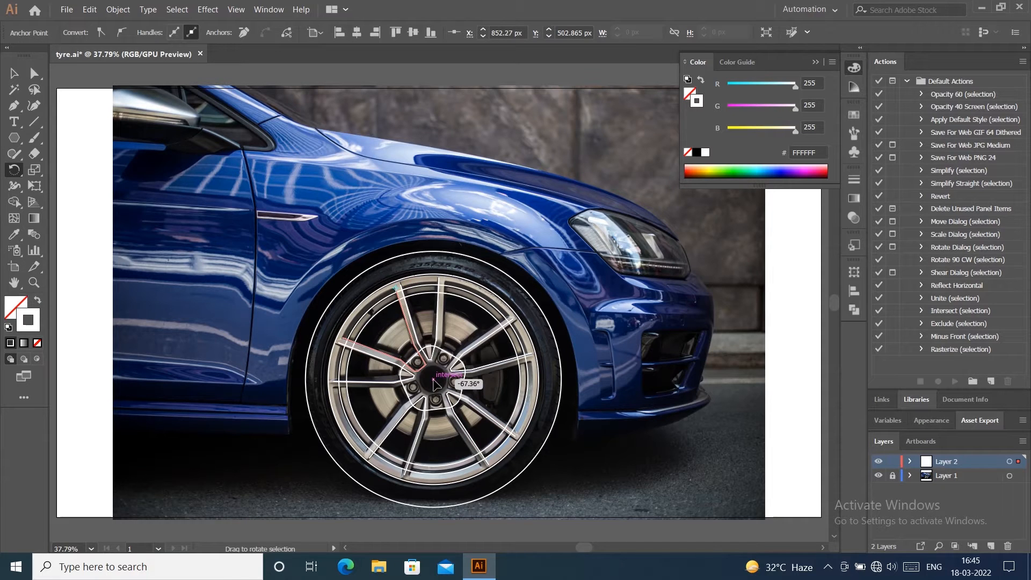
pyautogui.keyDown('alt'); pyautogui.click(433, 379); pyautogui.keyUp('alt')
pyautogui.click(99, 258)
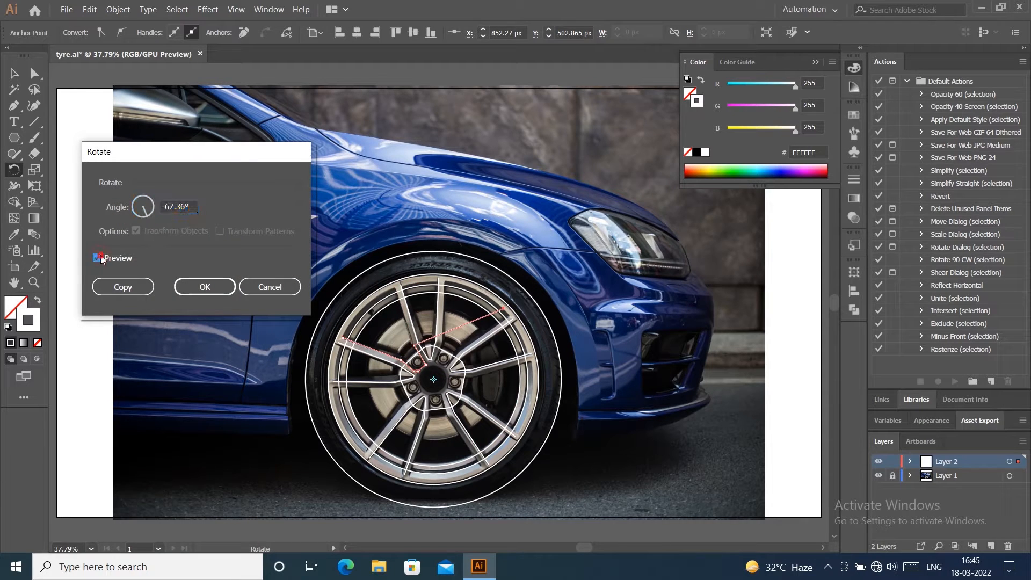
pyautogui.click(270, 287)
# Step: Make a copy of the second V-shaped path rotated 72° about the wheel's centre
pyautogui.press('v')
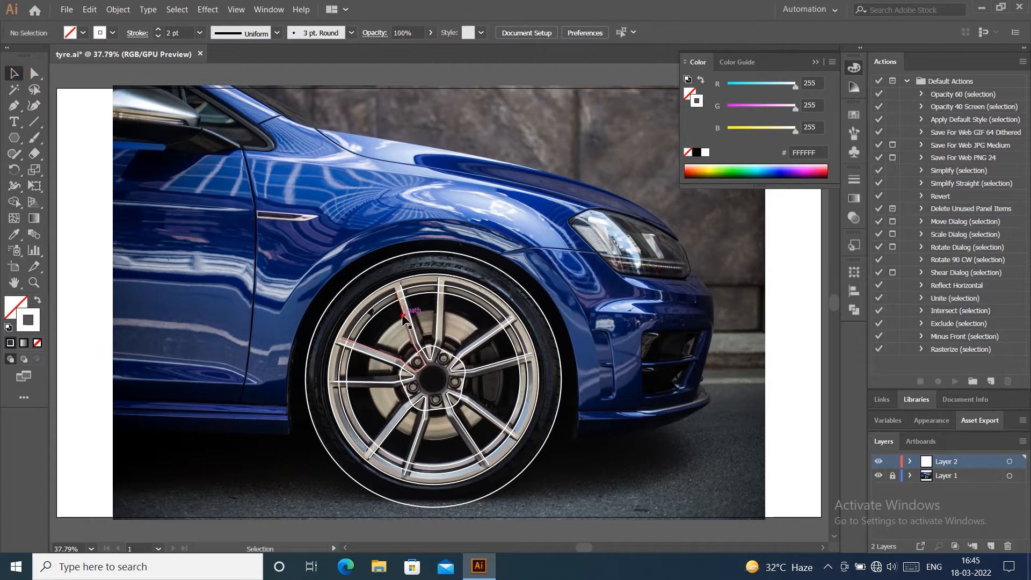
pyautogui.click(20, 168)
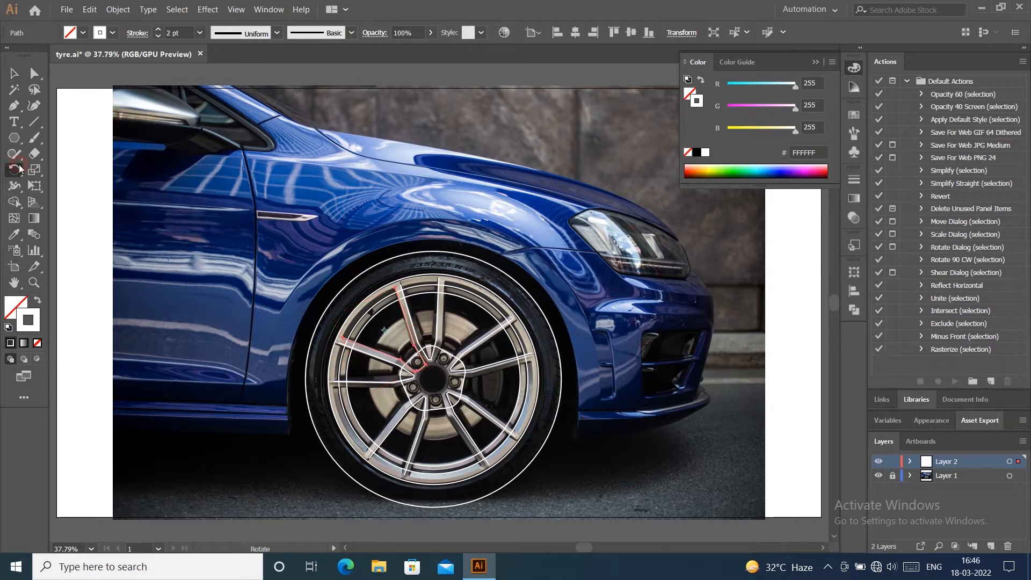
pyautogui.keyDown('alt'); pyautogui.click(433, 380); pyautogui.keyUp('alt')
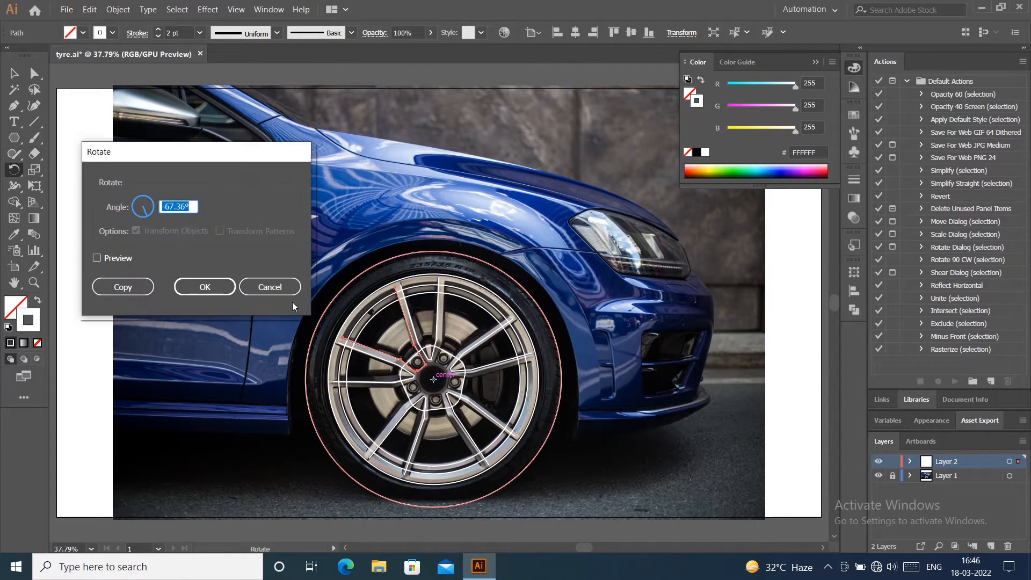
pyautogui.click(117, 258)
pyautogui.write('5')
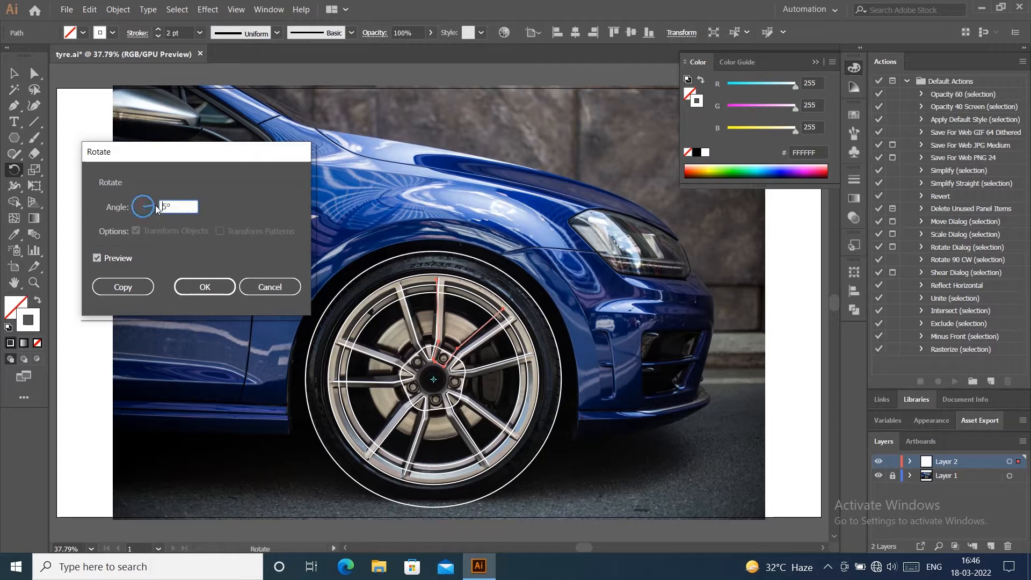
pyautogui.write('0')
pyautogui.scroll(-20, 144, 188)
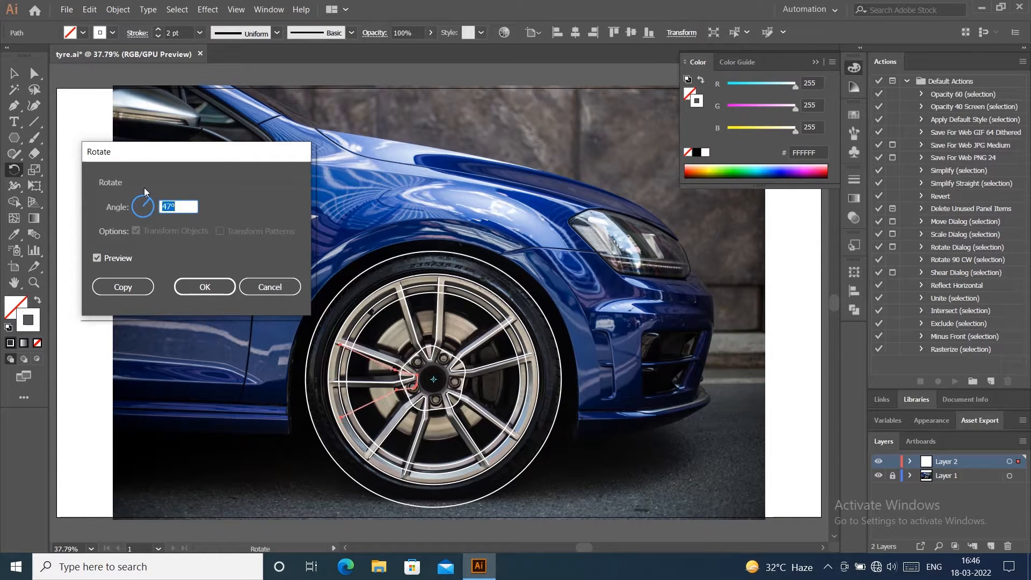
pyautogui.scroll(20, 144, 188)
pyautogui.press('Up')
pyautogui.press('Up')
pyautogui.press('Up')
pyautogui.press('Up')
pyautogui.press('Up')
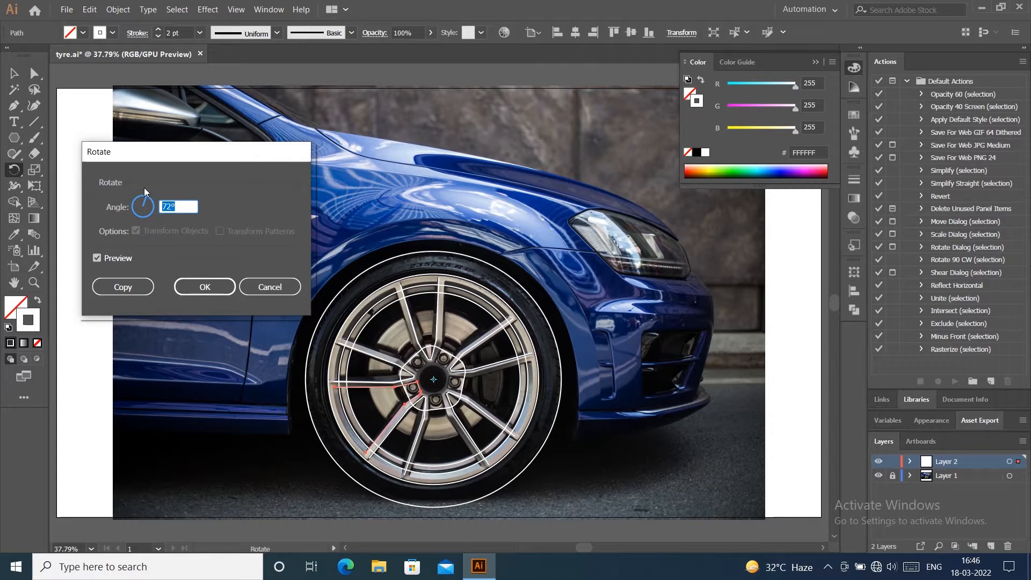
pyautogui.click(123, 287)
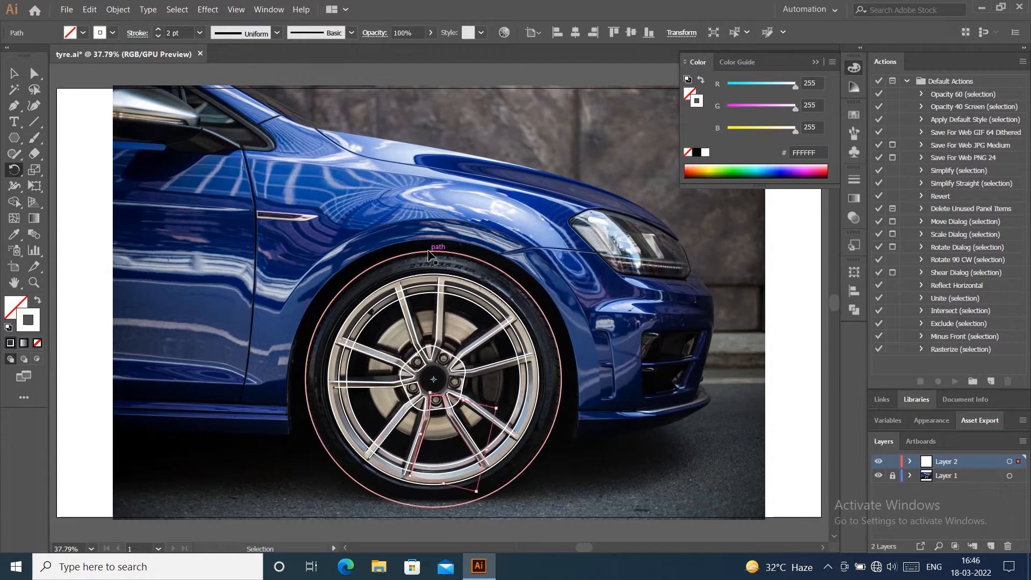
# Step: Repeat the rotated copy of the second V-shaped path around the wheel so that all five positions are filled
pyautogui.hotkey('ctrl', 'd')
pyautogui.hotkey('ctrl', 'd')
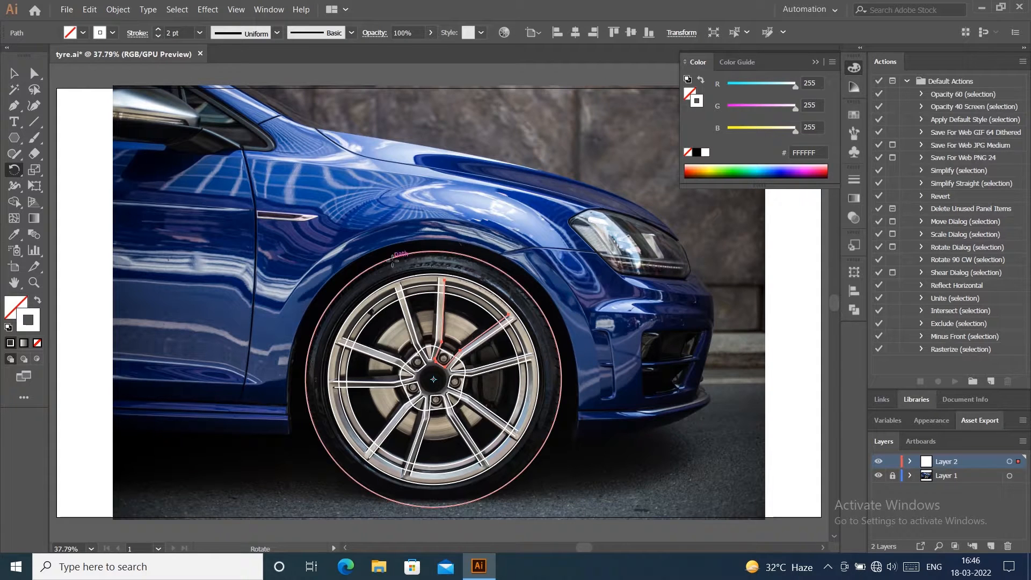
pyautogui.click(14, 73)
# Step: Add an enlarged concentric copy of the innermost rim circle, sized to sit just inside the outer rim circle
pyautogui.click(486, 314)
pyautogui.click(487, 313)
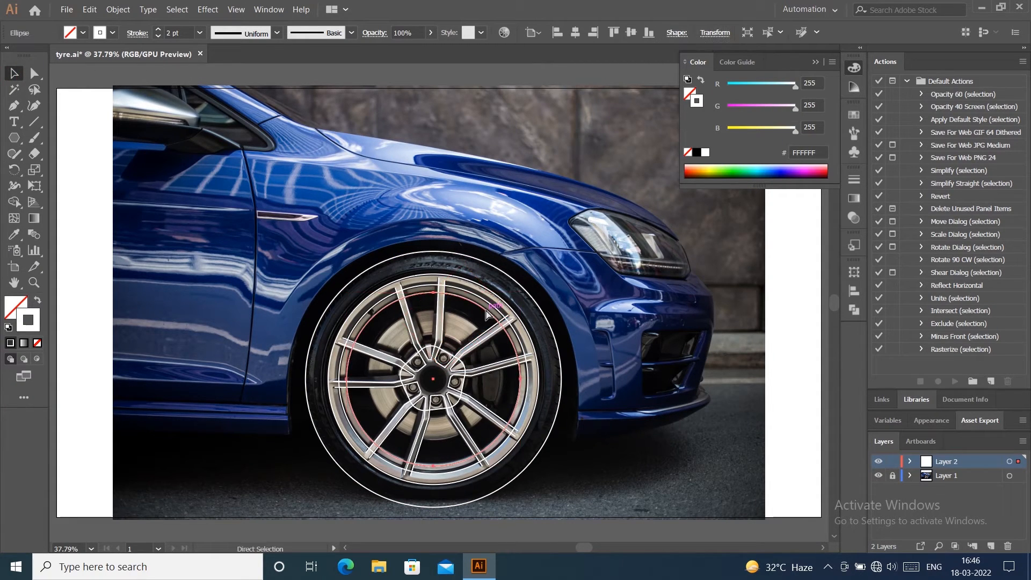
pyautogui.moveTo(519, 293); pyautogui.dragTo(532, 281)
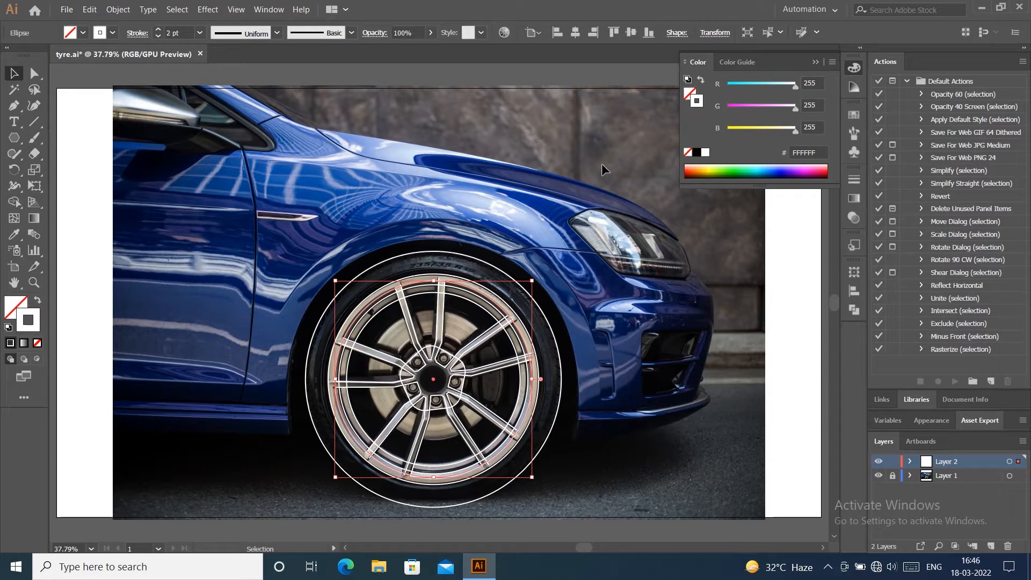
pyautogui.click(675, 290)
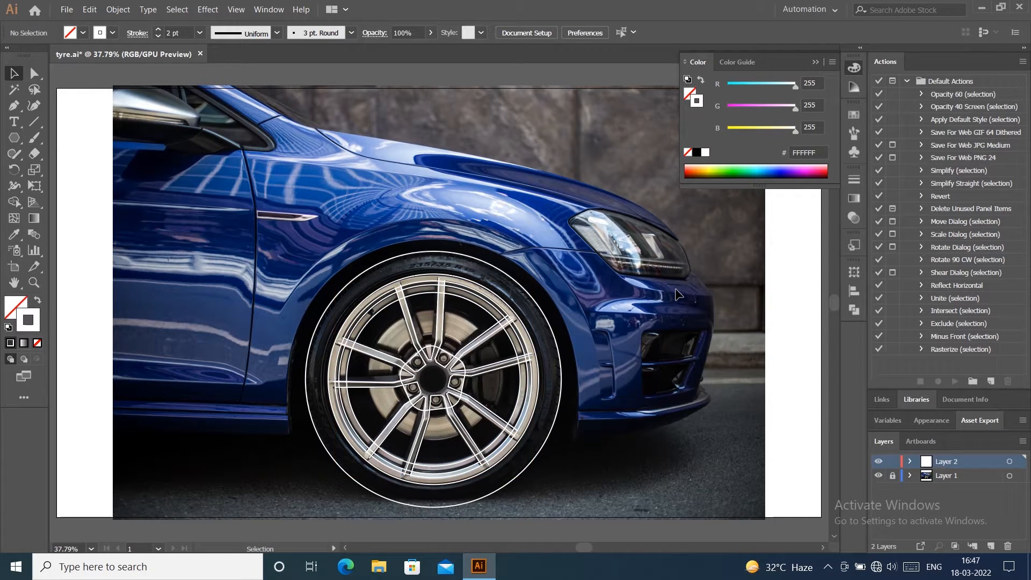
# Step: Select all the wheel outlines and change their stroke colour to black
pyautogui.click(879, 476)
pyautogui.click(878, 476)
pyautogui.moveTo(587, 485); pyautogui.dragTo(618, 493)
pyautogui.click(111, 32)
pyautogui.click(38, 57)
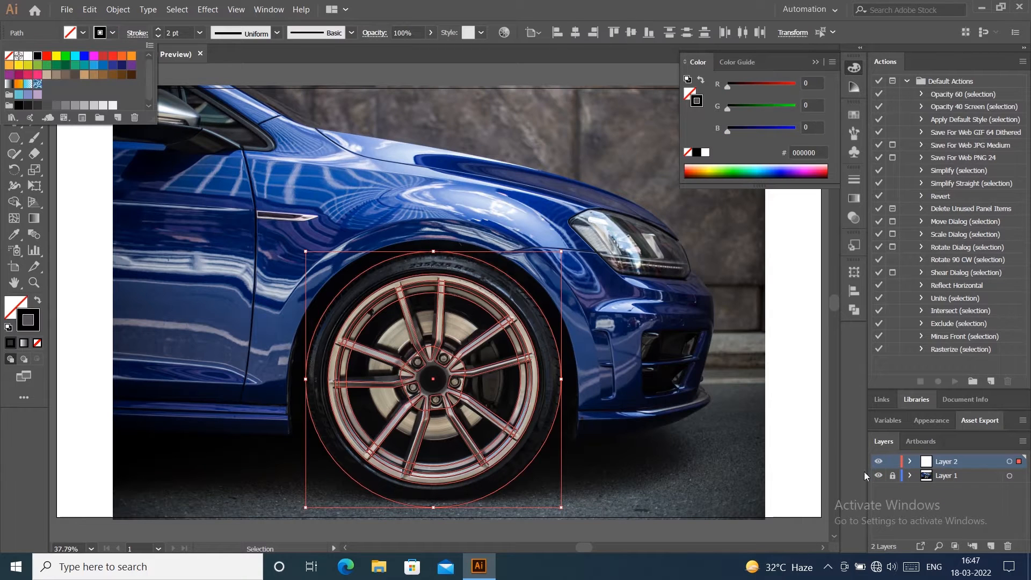
# Step: Hide the photo layer to check the black outlines on their own, and show it again
pyautogui.click(877, 475)
pyautogui.hotkey('ctrl', 'shift', 'a')
pyautogui.click(879, 476)
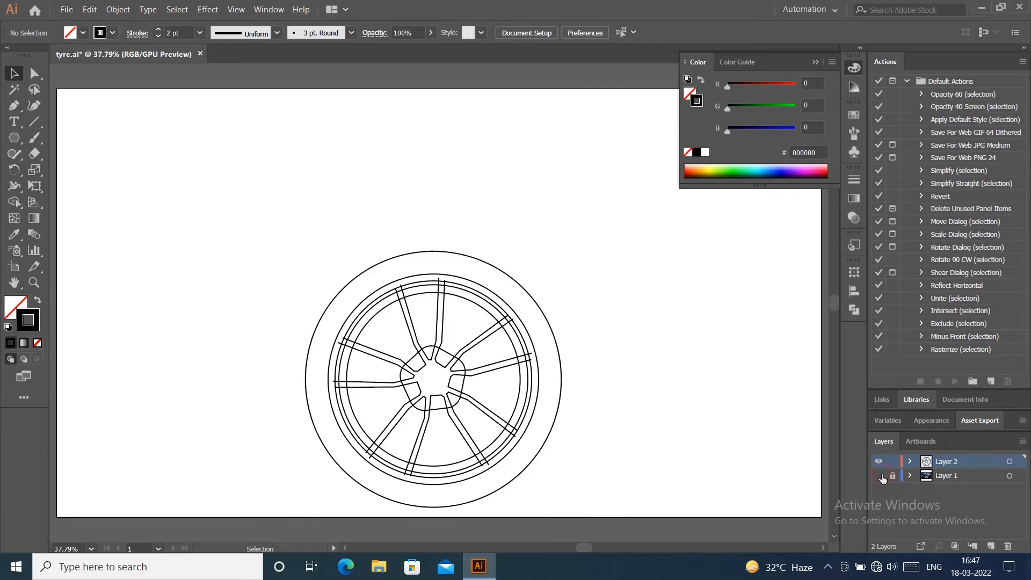
pyautogui.click(879, 476)
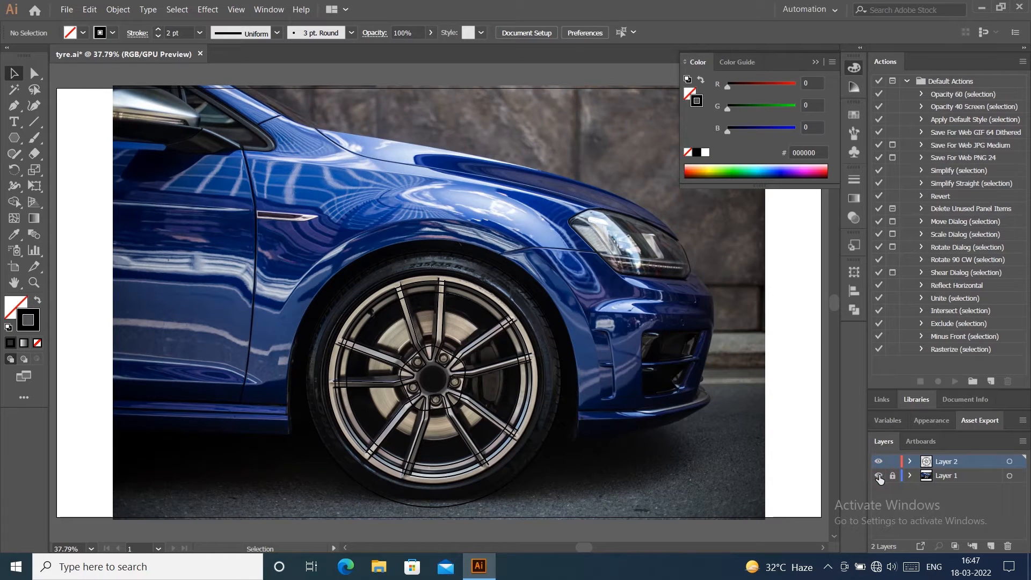
# Step: Enlarge the rounded pentagon around the hub slightly about its centre
pyautogui.click(879, 476)
pyautogui.click(879, 476)
pyautogui.moveTo(432, 377); pyautogui.dragTo(466, 335)
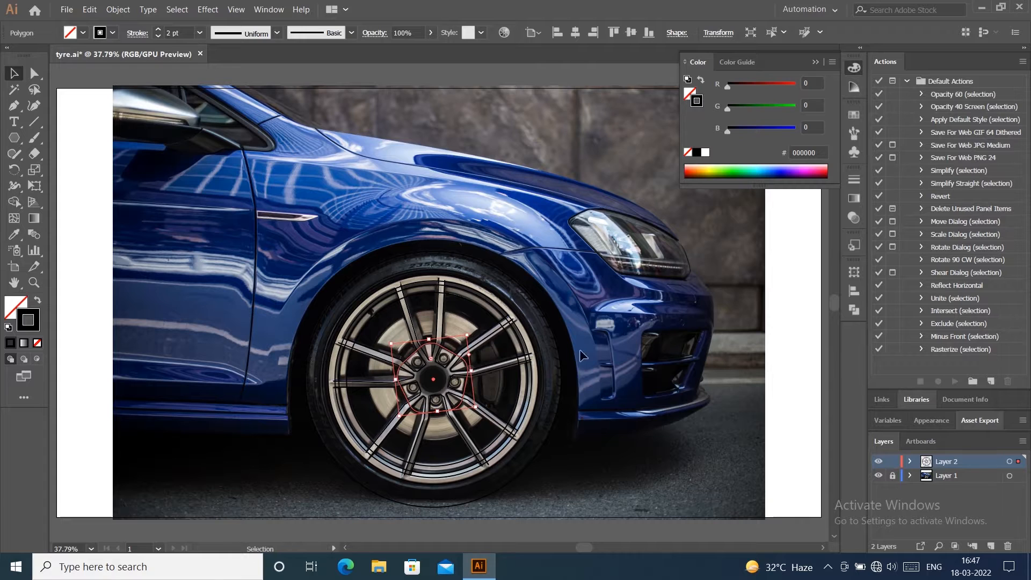
pyautogui.click(781, 316)
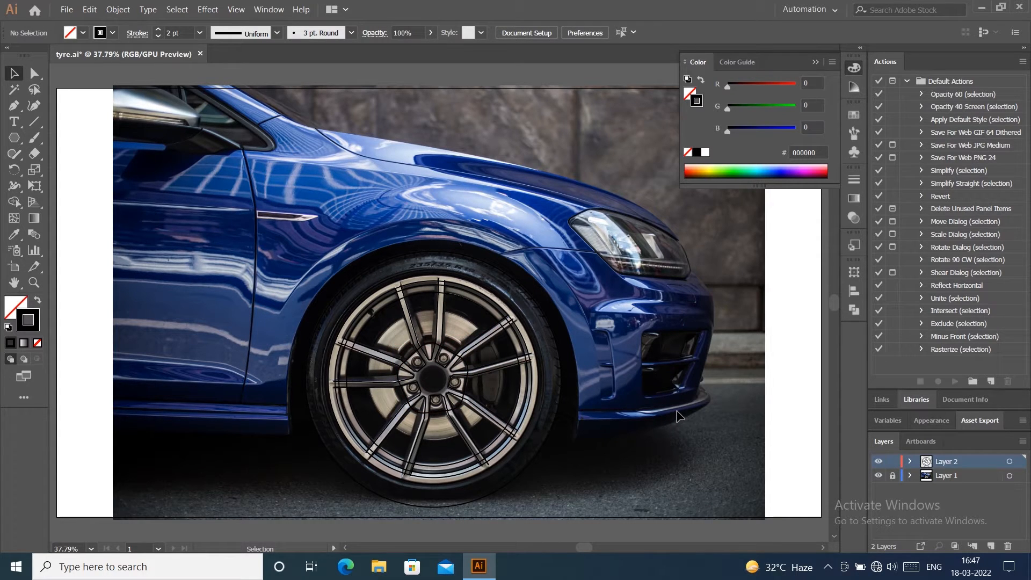
# Step: Create a hexagon with the Polygon tool near the wheel bolts
pyautogui.keyDown('alt'); pyautogui.scroll(5, 422, 370); pyautogui.keyUp('alt')
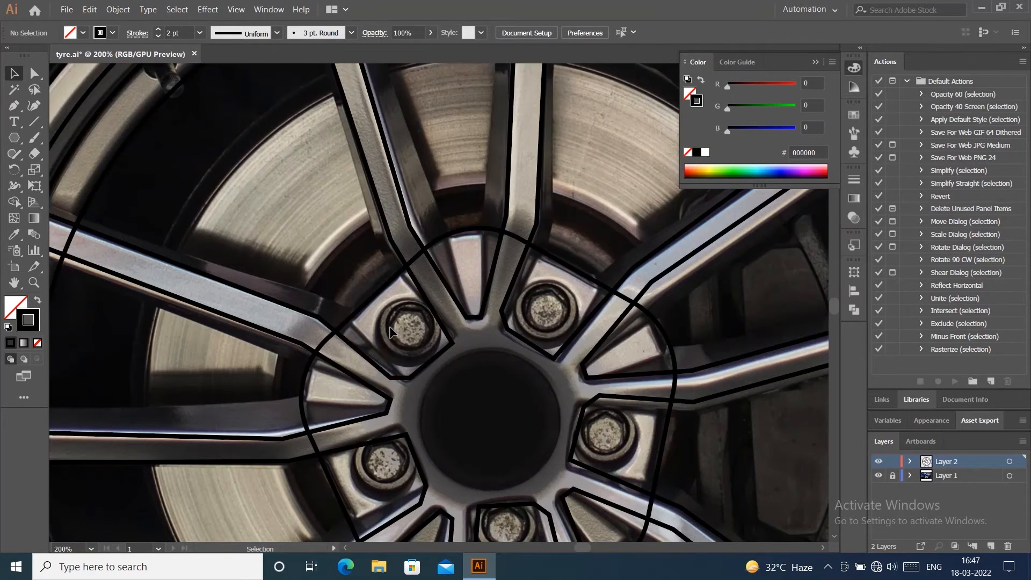
pyautogui.click(13, 141)
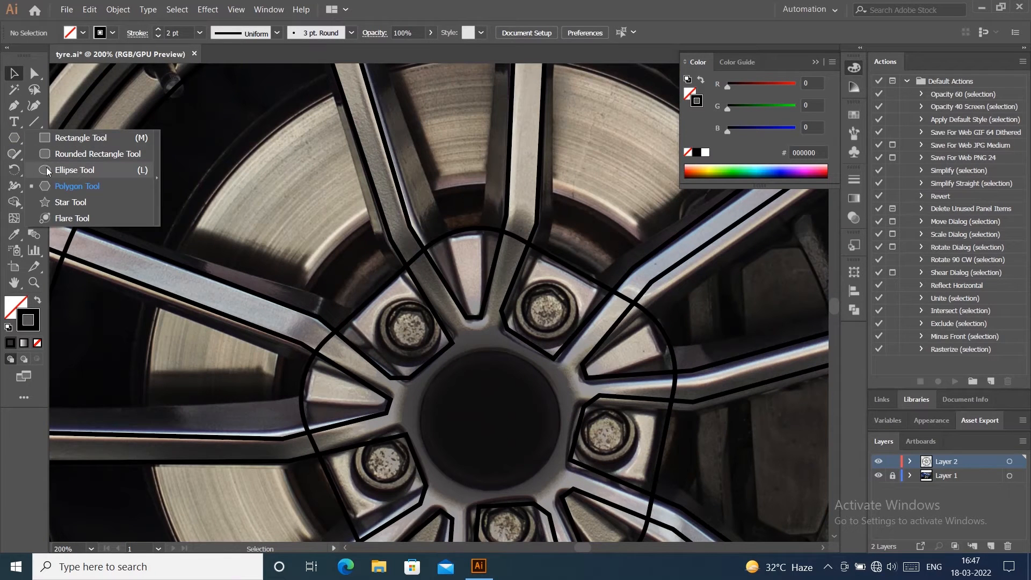
pyautogui.click(77, 186)
pyautogui.click(252, 183)
pyautogui.press('Return')
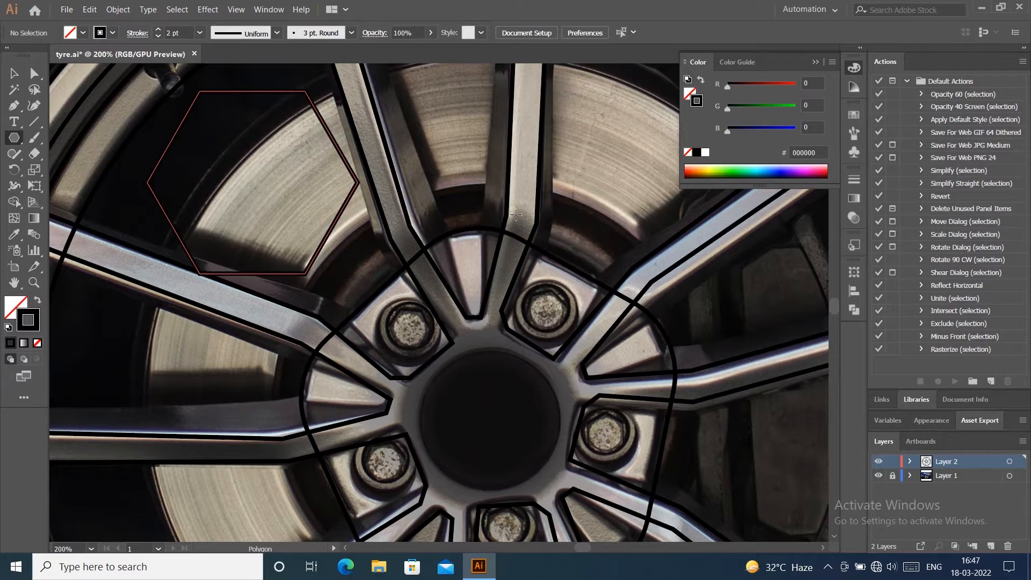
# Step: Move the hexagon onto the upper-left wheel bolt, shrink it to the bolt head's size and nudge it into place
pyautogui.press('v')
pyautogui.moveTo(254, 187); pyautogui.dragTo(410, 330)
pyautogui.moveTo(521, 329); pyautogui.dragTo(430, 321)
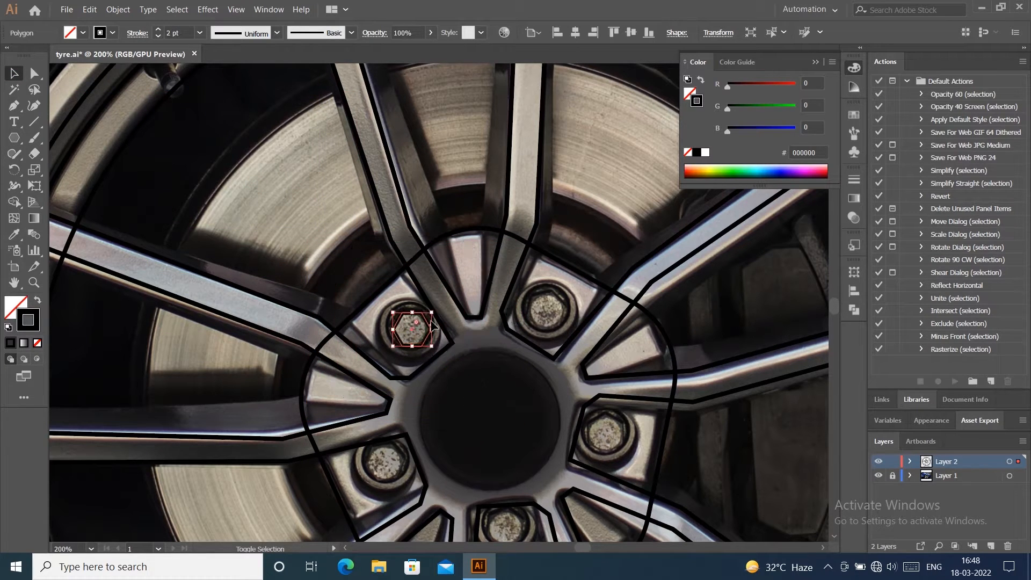
pyautogui.press('Left')
pyautogui.press('Left')
pyautogui.press('Up')
pyautogui.click(512, 369)
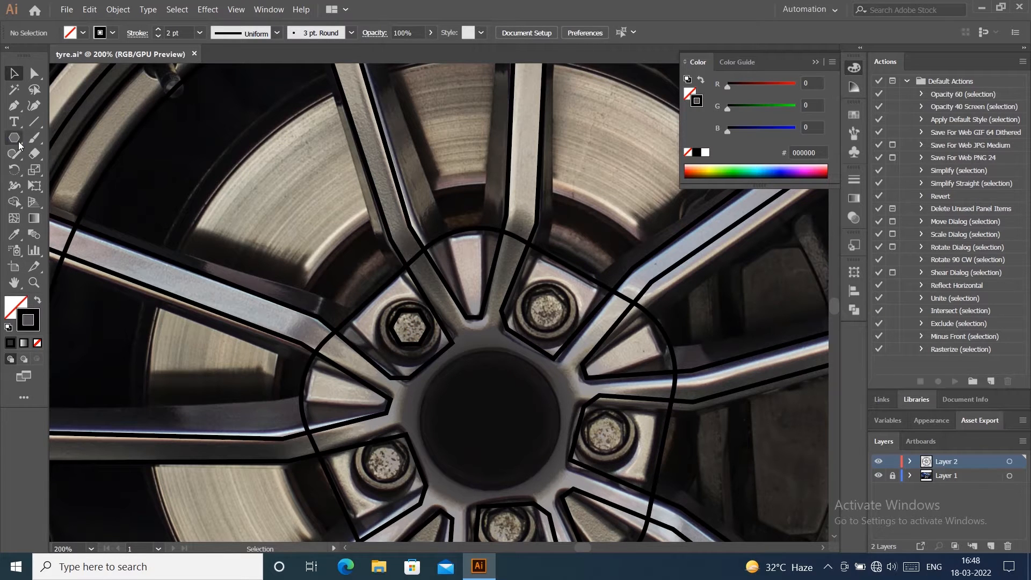
# Step: Draw a circle around the upper-left bolt, centred on the hexagon, with the Ellipse tool
pyautogui.moveTo(19, 145); pyautogui.dragTo(81, 171)
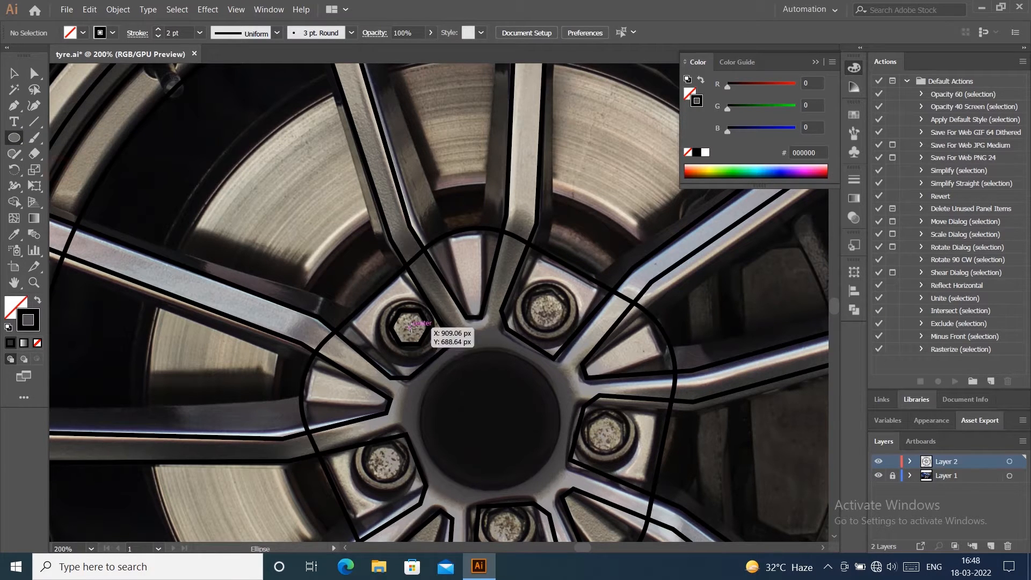
pyautogui.moveTo(410, 326); pyautogui.dragTo(438, 348)
pyautogui.press('v')
# Step: Hide the photo layer and clear the selection
pyautogui.hotkey('ctrl', '0')
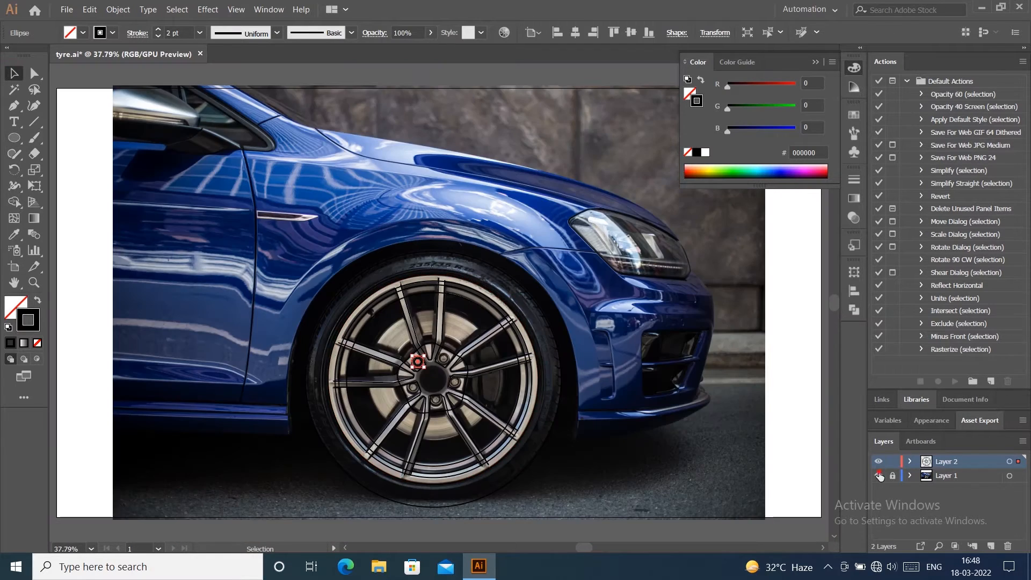
pyautogui.click(879, 475)
pyautogui.click(669, 321)
pyautogui.scroll(1, 417, 363)
pyautogui.scroll(2, 417, 365)
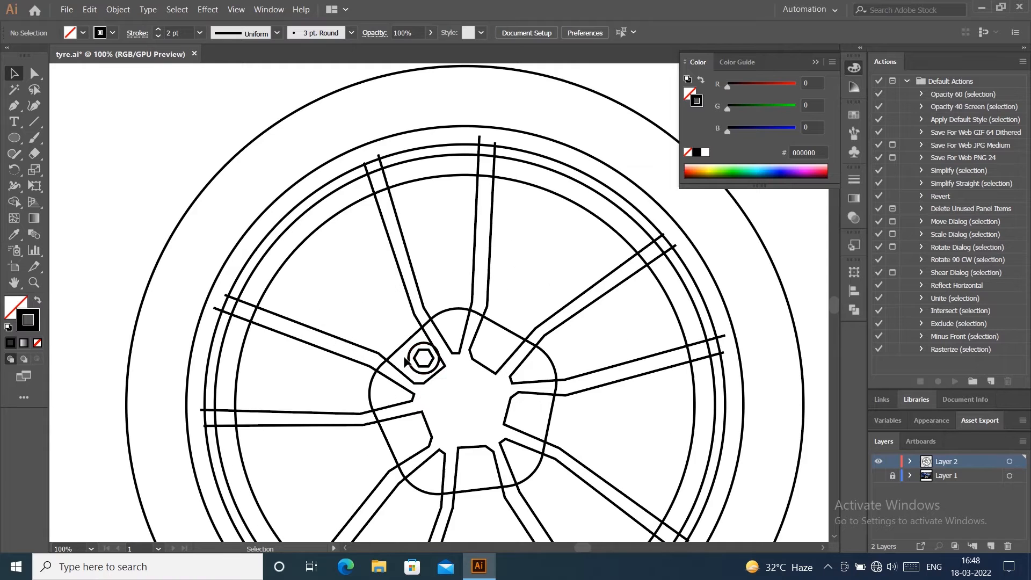
# Step: Nudge the bolt's hexagon and circle together slightly to the left within their hub pocket
pyautogui.click(422, 365)
pyautogui.press('Left')
pyautogui.press('Left')
pyautogui.press('Left')
pyautogui.press('Left')
pyautogui.press('Left')
pyautogui.press('Left')
pyautogui.press('Left')
pyautogui.press('Left')
pyautogui.press('Left')
pyautogui.press('Left')
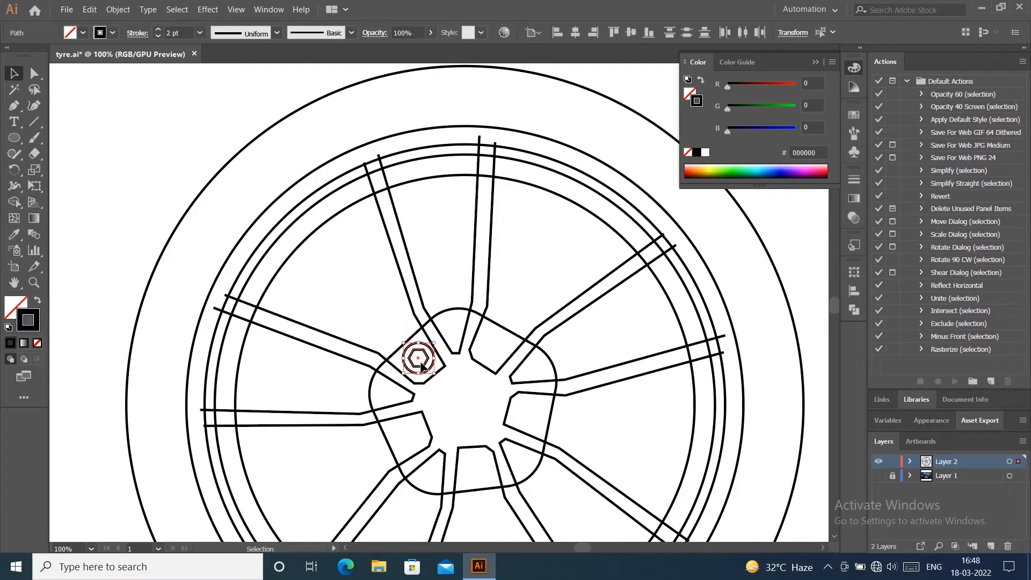
pyautogui.click(791, 235)
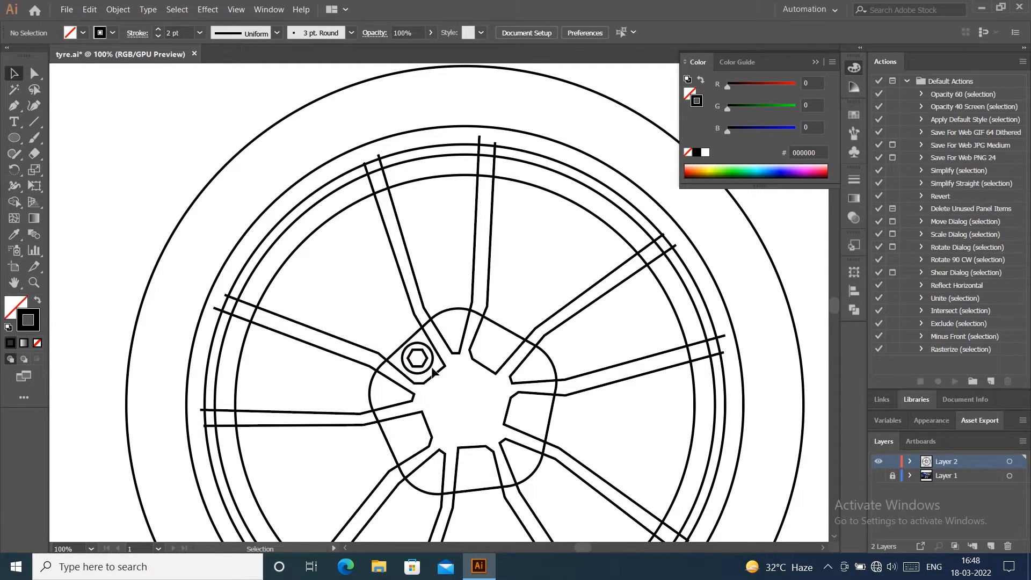
# Step: Shrink the bolt's circle about its centre until it closely surrounds the hexagon
pyautogui.click(431, 368)
pyautogui.moveTo(433, 374); pyautogui.dragTo(431, 373)
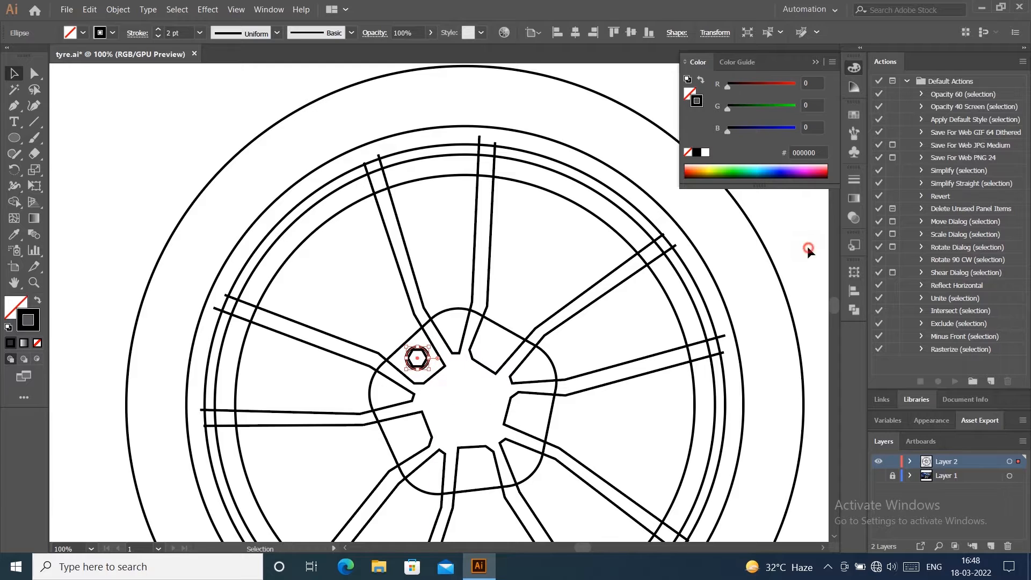
pyautogui.click(804, 245)
# Step: Make a copy of the bolt's hexagon and circle rotated 72° about the wheel's centre
pyautogui.click(429, 367)
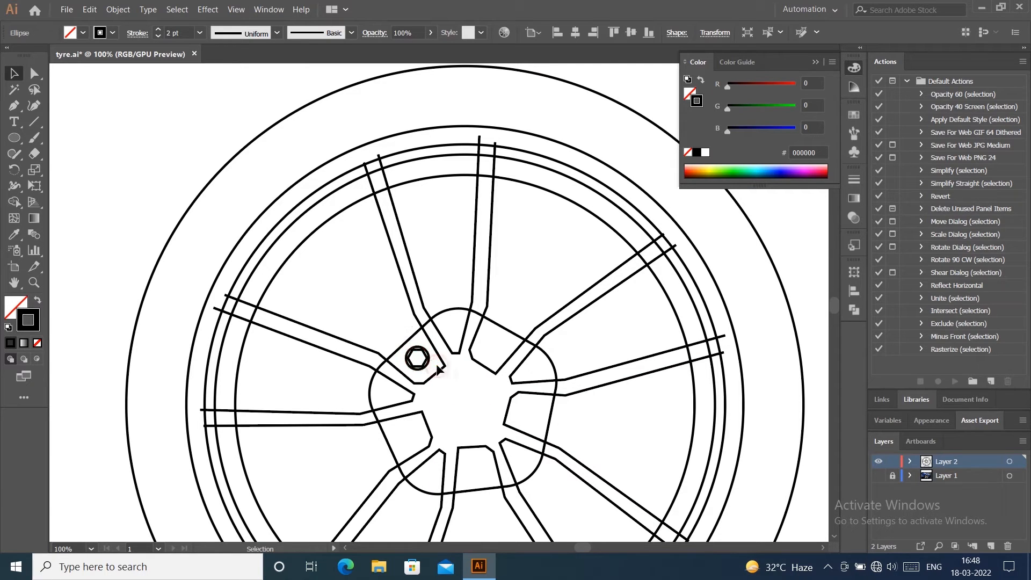
pyautogui.press('r')
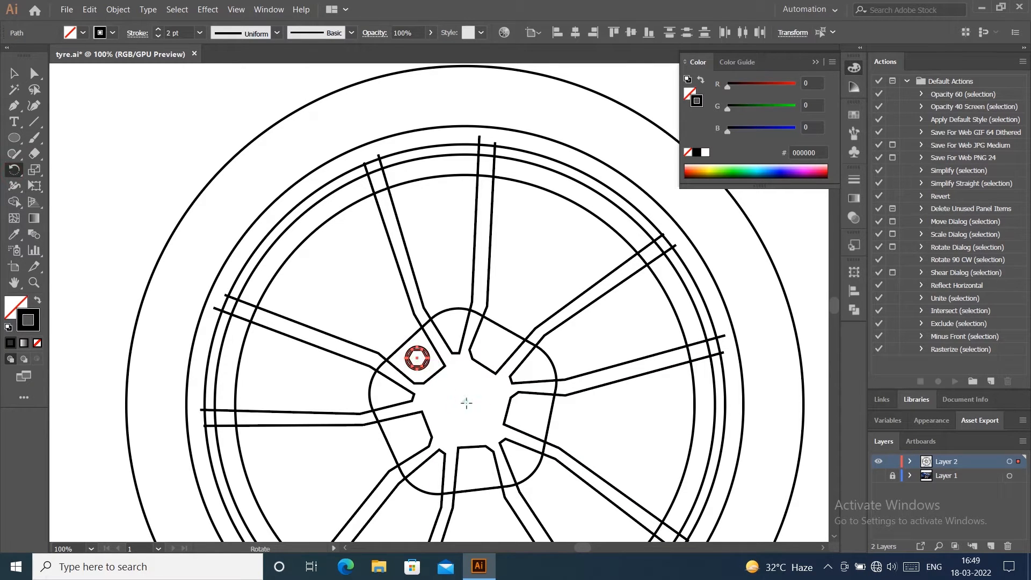
pyautogui.keyDown('alt'); pyautogui.click(466, 403); pyautogui.keyUp('alt')
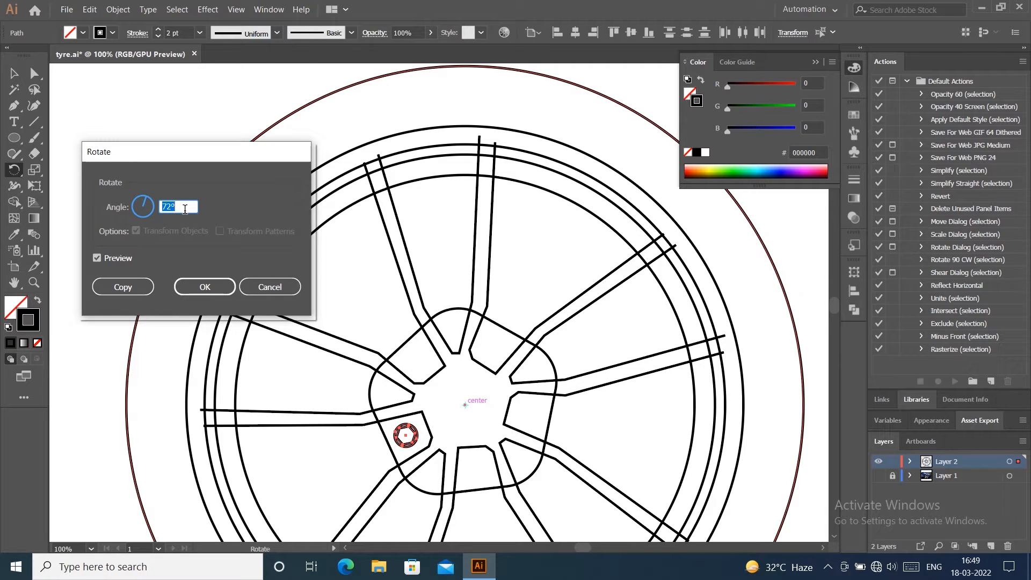
pyautogui.click(128, 284)
# Step: Repeat the rotated bolt copy three times so that each of the five hub pockets has a bolt
pyautogui.hotkey('ctrl', 'd')
pyautogui.hotkey('ctrl', 'd')
pyautogui.hotkey('ctrl', 'd')
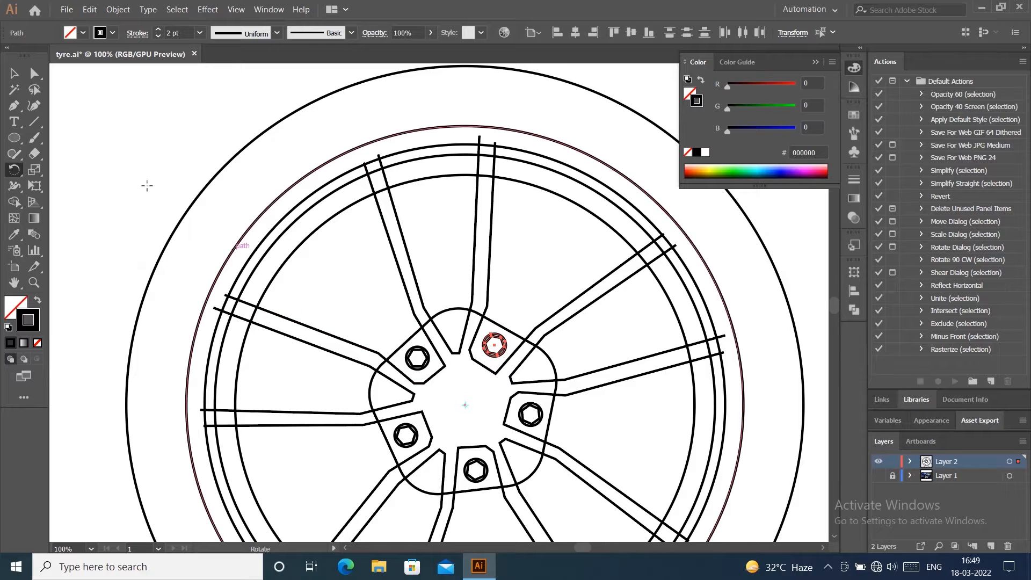
pyautogui.click(14, 73)
# Step: Show the photo layer briefly to compare the bolts with it, and view the whole outlined wheel without the photo
pyautogui.click(879, 475)
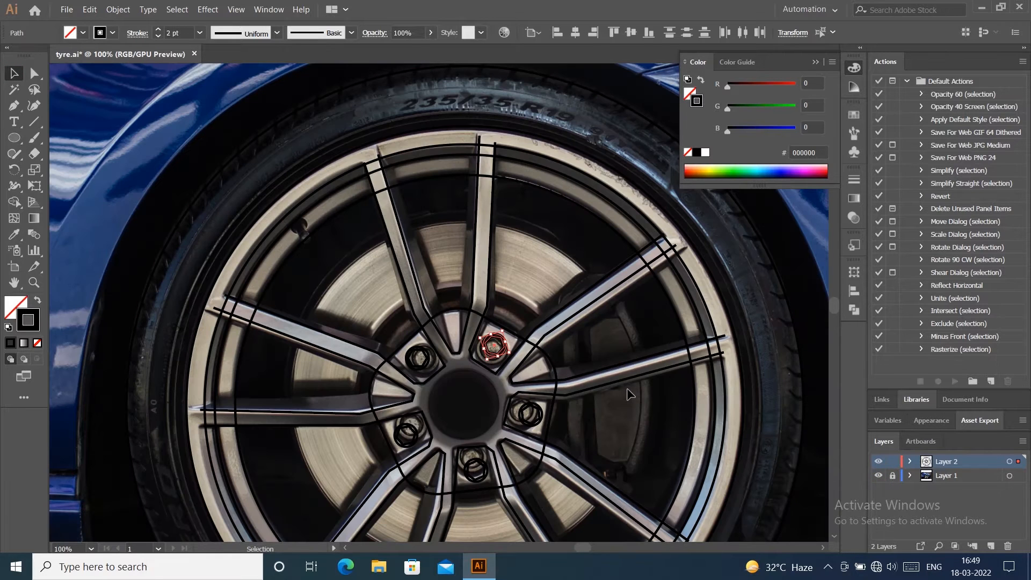
pyautogui.click(879, 476)
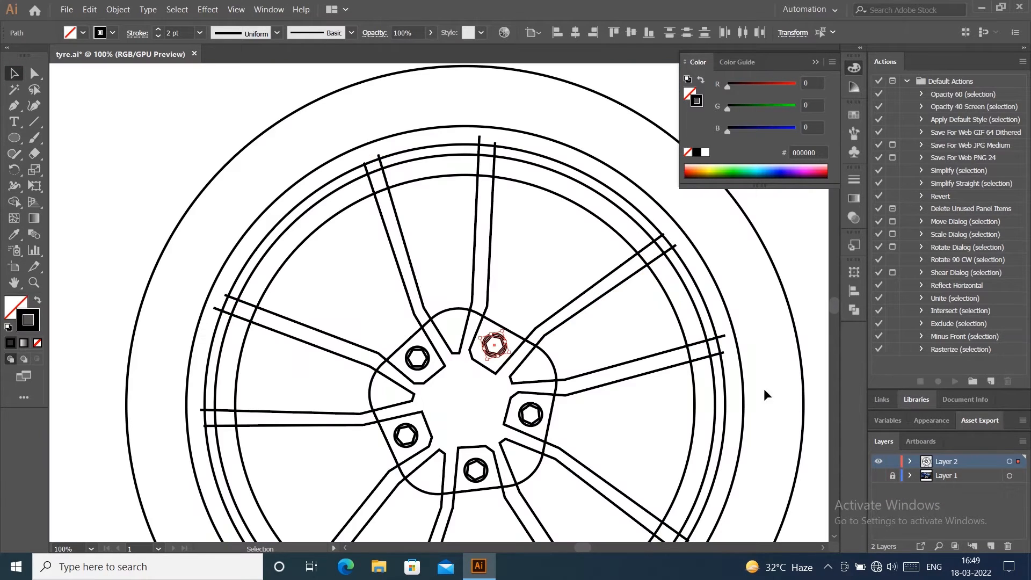
pyautogui.hotkey('ctrl', '0')
pyautogui.click(696, 398)
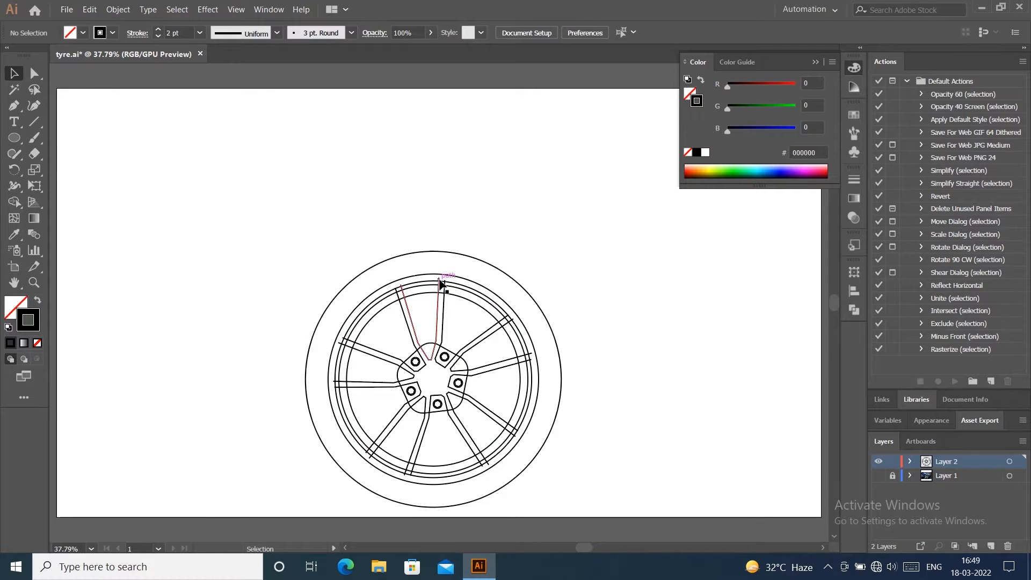
pyautogui.scroll(3, 444, 282)
pyautogui.click(454, 285)
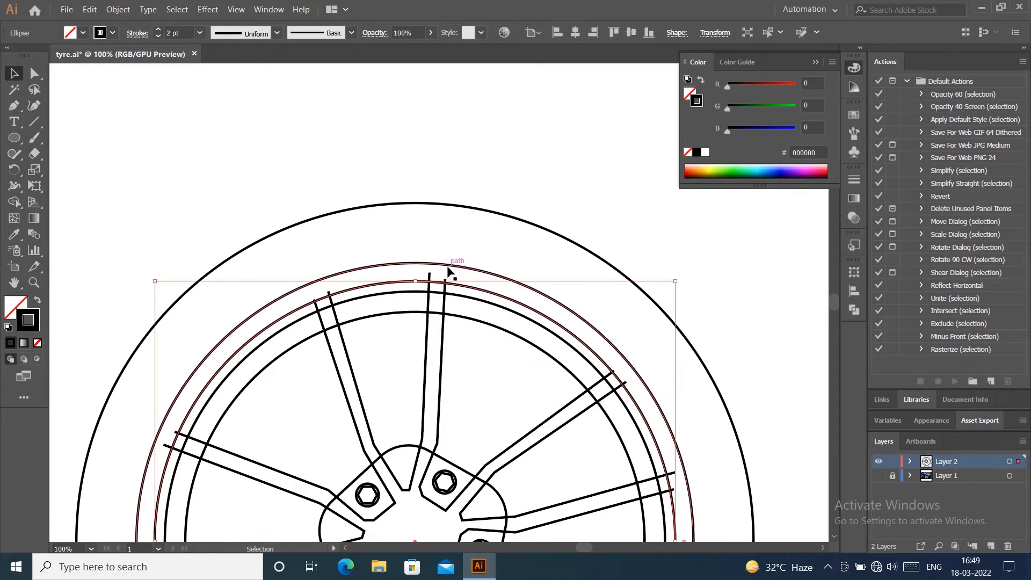
pyautogui.keyDown('shift'); pyautogui.click(447, 266); pyautogui.keyUp('shift')
pyautogui.hotkey('shift', 'm')
pyautogui.click(447, 273)
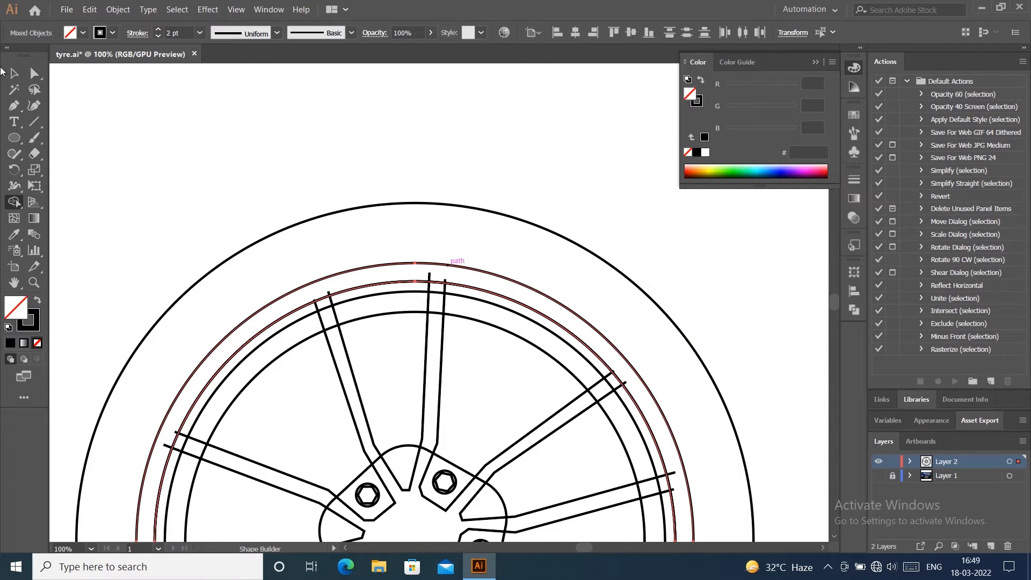
pyautogui.press('v')
# Step: Merge the ring between the two outer rim circles, all the spokes and the hub centre into one shape with the Shape Builder
pyautogui.click(440, 270)
pyautogui.click(439, 281)
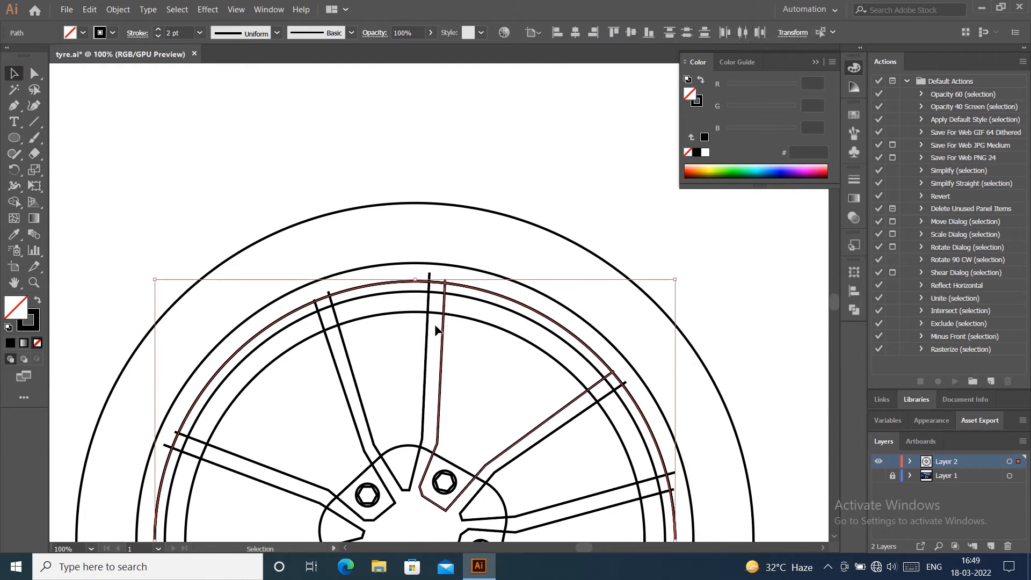
pyautogui.scroll(-2, 435, 329)
pyautogui.click(393, 333)
pyautogui.click(391, 332)
pyautogui.moveTo(375, 345); pyautogui.dragTo(416, 352)
pyautogui.moveTo(481, 371); pyautogui.dragTo(503, 413)
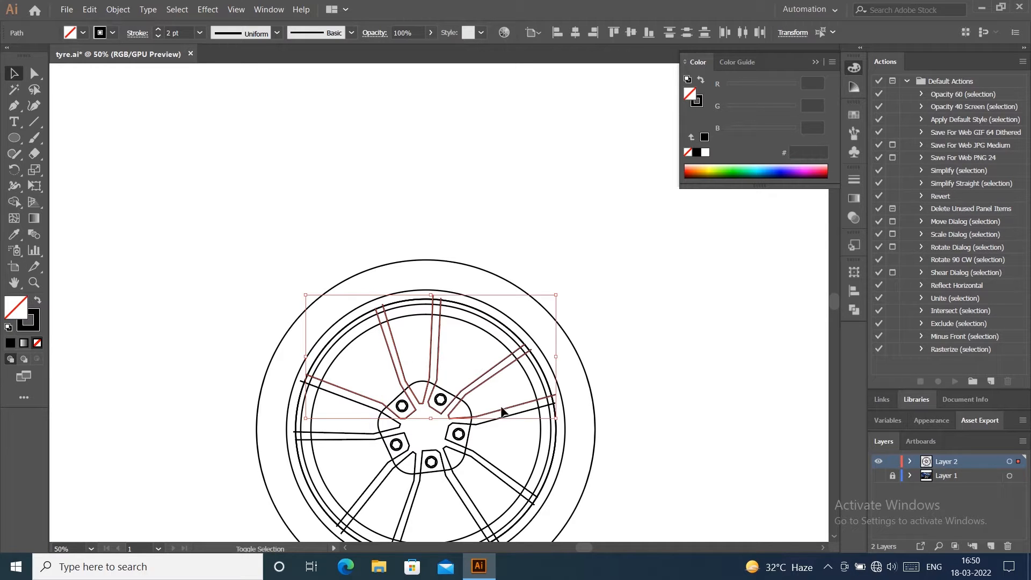
pyautogui.keyDown('shift'); pyautogui.click(493, 478); pyautogui.keyUp('shift')
pyautogui.keyDown('shift'); pyautogui.click(398, 499); pyautogui.keyUp('shift')
pyautogui.keyDown('shift'); pyautogui.click(375, 480); pyautogui.keyUp('shift')
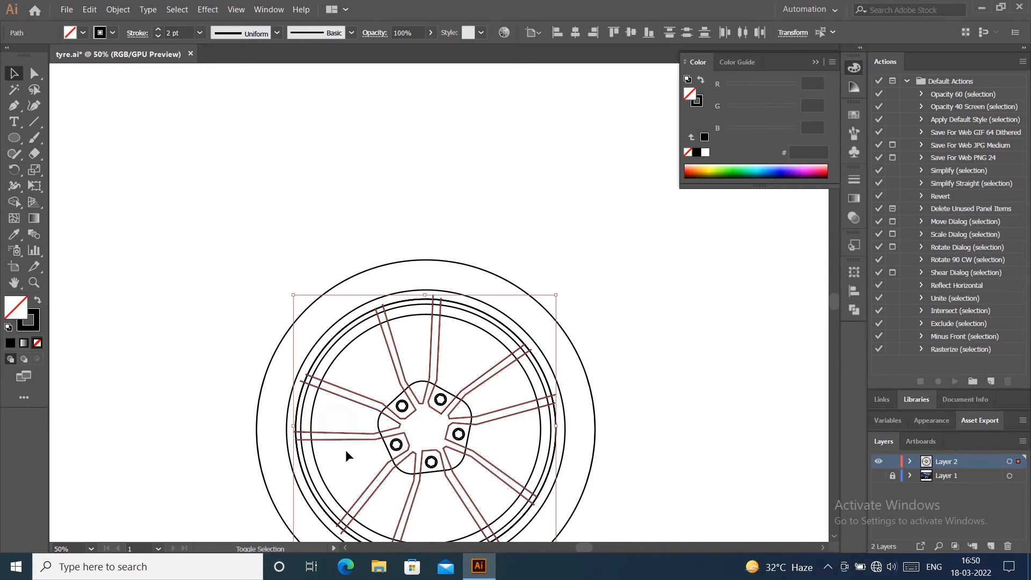
pyautogui.keyDown('shift'); pyautogui.click(497, 310); pyautogui.keyUp('shift')
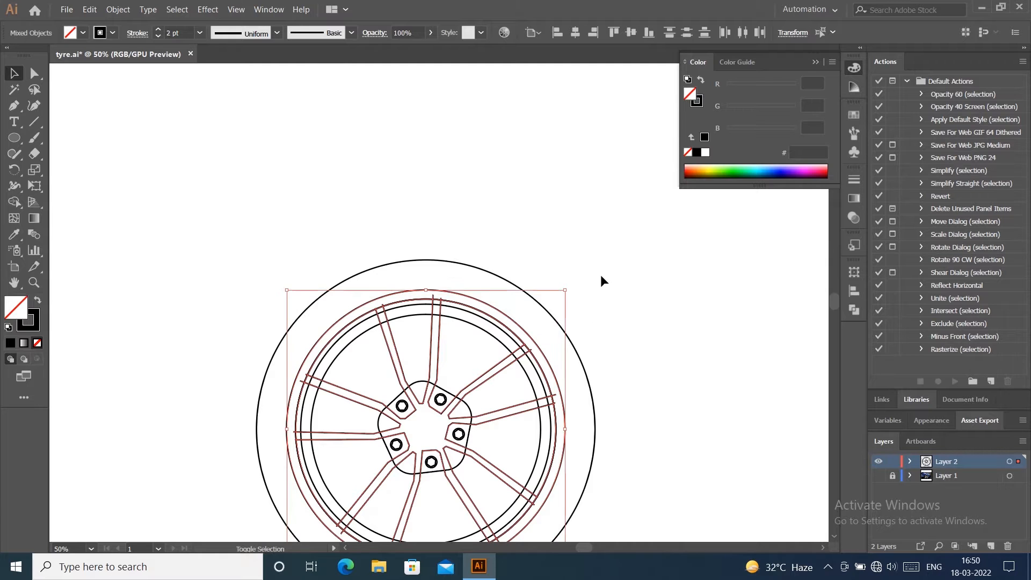
pyautogui.hotkey('shift', 'm')
pyautogui.moveTo(400, 314)
pyautogui.mouseDown()
pyautogui.moveTo(392, 322)
pyautogui.moveTo(416, 375)
pyautogui.moveTo(380, 302)
pyautogui.moveTo(301, 383)
pyautogui.mouseUp()
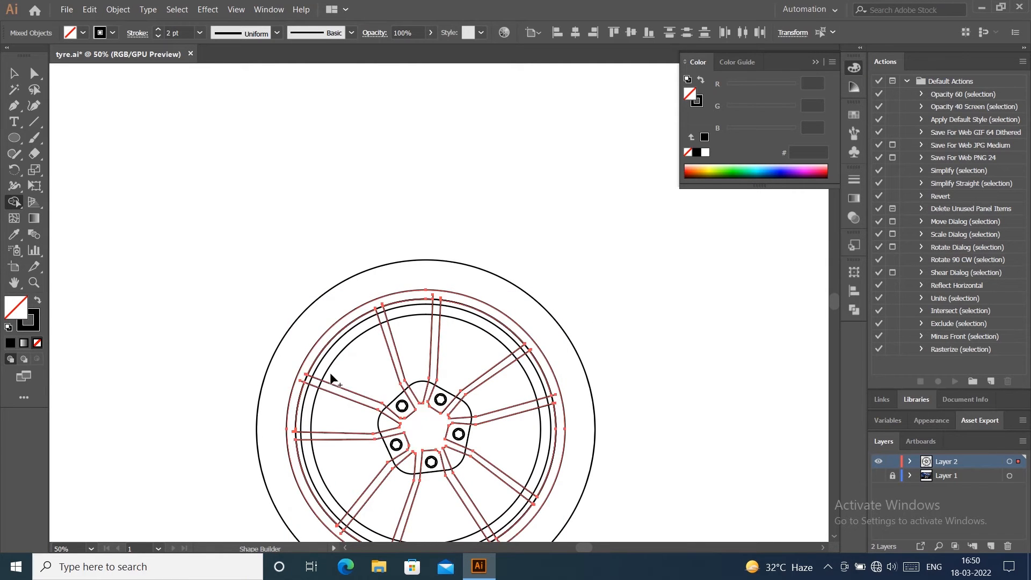
pyautogui.scroll(-3, 299, 365)
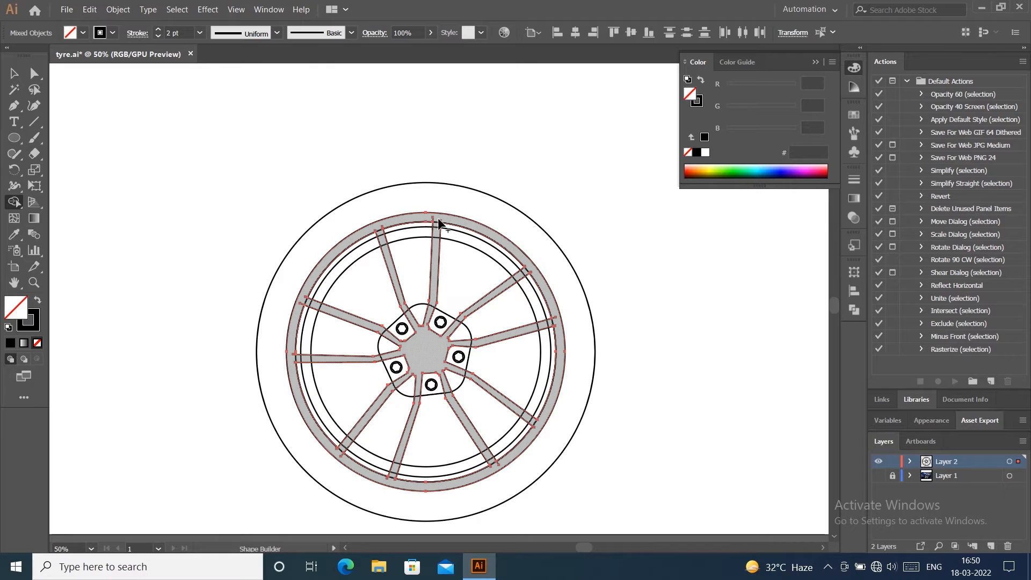
pyautogui.hotkey('ctrl', 'z')
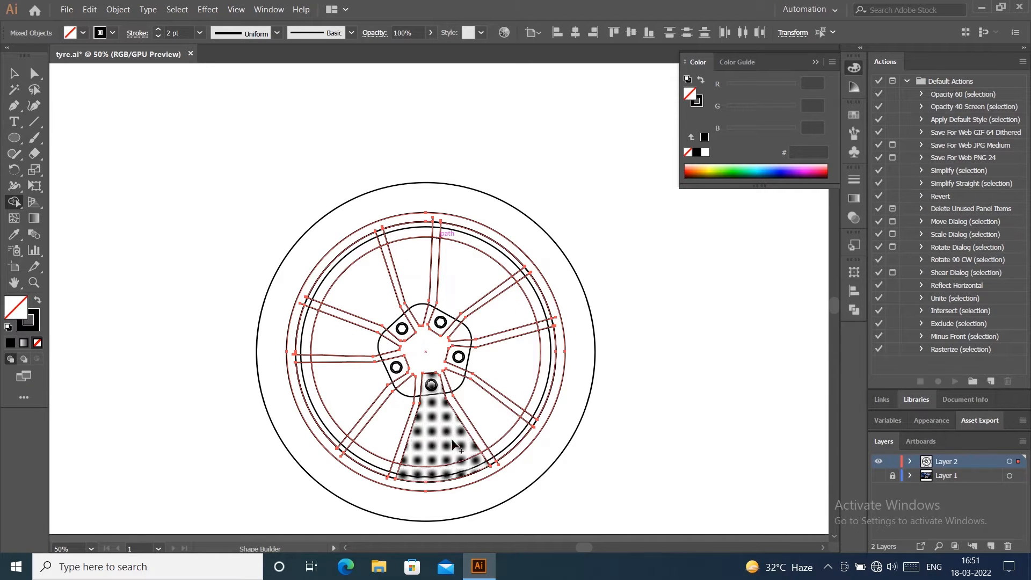
pyautogui.click(14, 74)
pyautogui.click(288, 141)
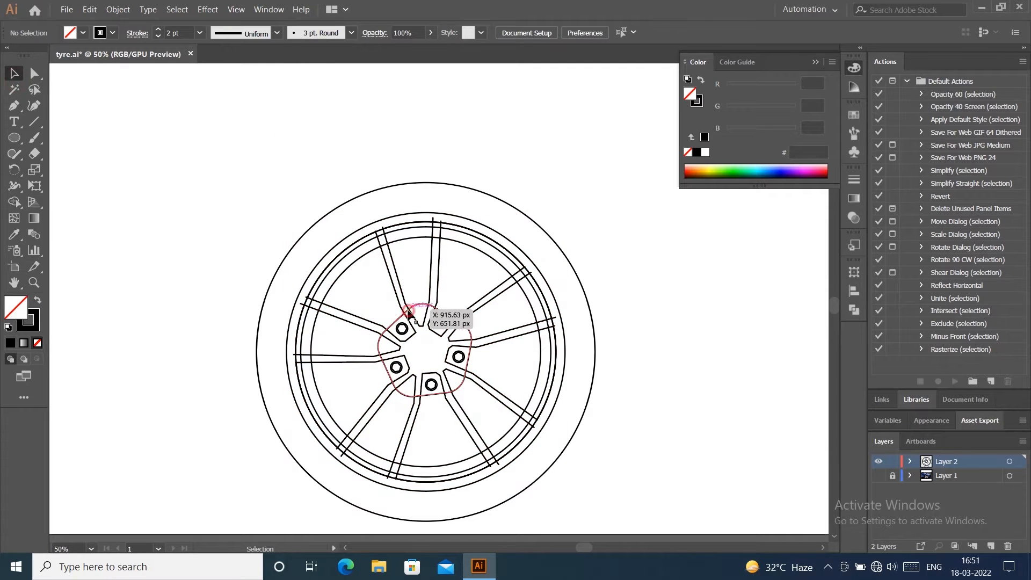
# Step: Try moving the merged rim-and-spokes shape aside to check that it is one piece, and undo the move
pyautogui.click(409, 309)
pyautogui.click(729, 278)
pyautogui.moveTo(430, 328); pyautogui.dragTo(451, 313)
pyautogui.click(708, 318)
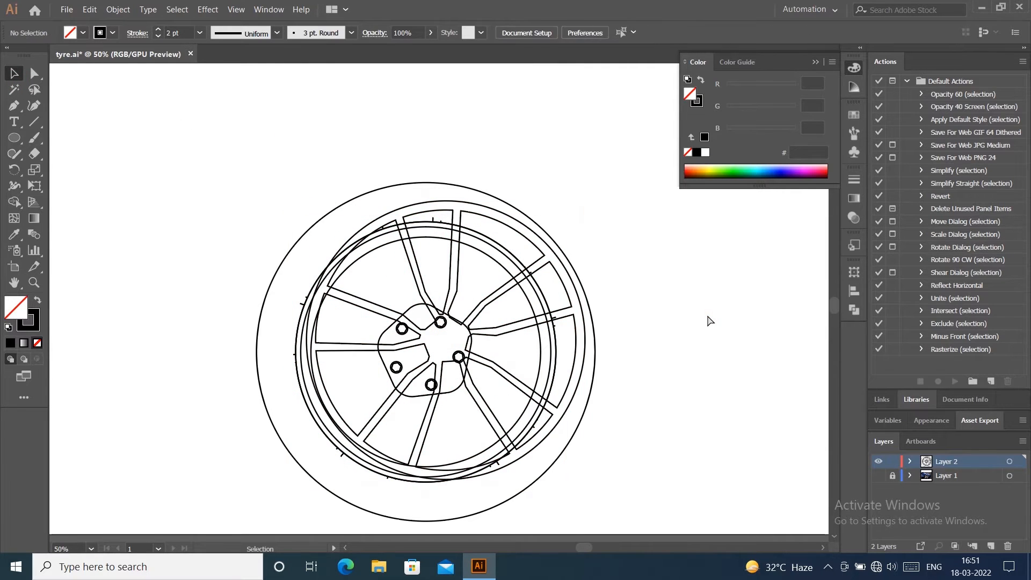
pyautogui.hotkey('ctrl', 'z')
pyautogui.click(693, 329)
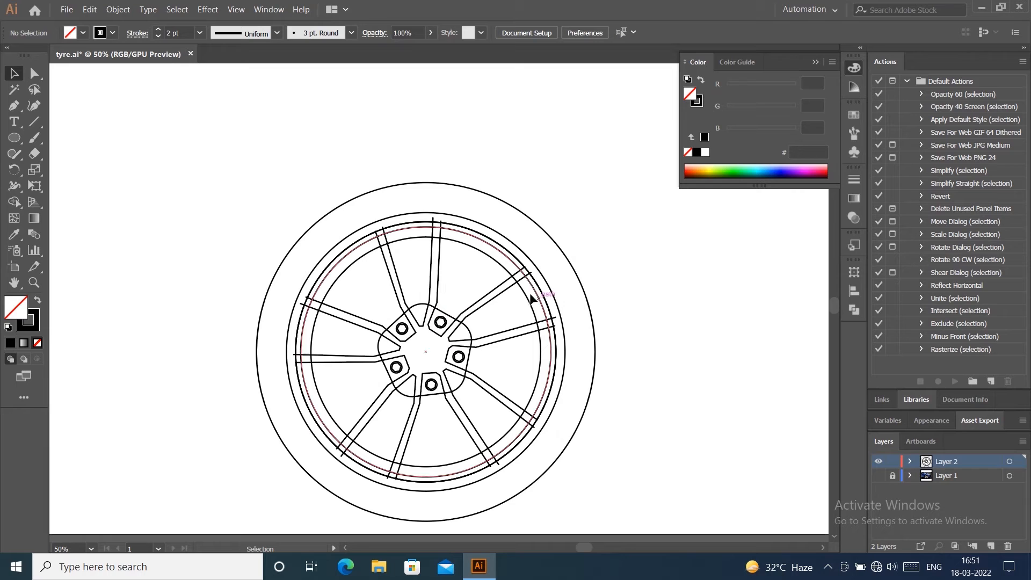
# Step: Give the merged rim-and-spokes shape a solid black fill with no stroke, and briefly show the photo layer to compare it
pyautogui.click(505, 293)
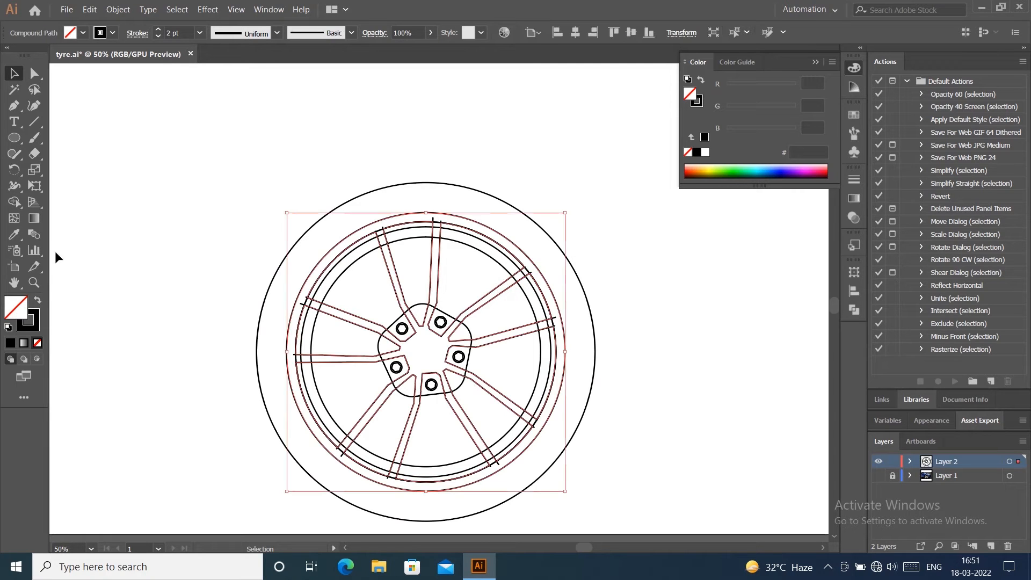
pyautogui.click(37, 300)
pyautogui.click(110, 209)
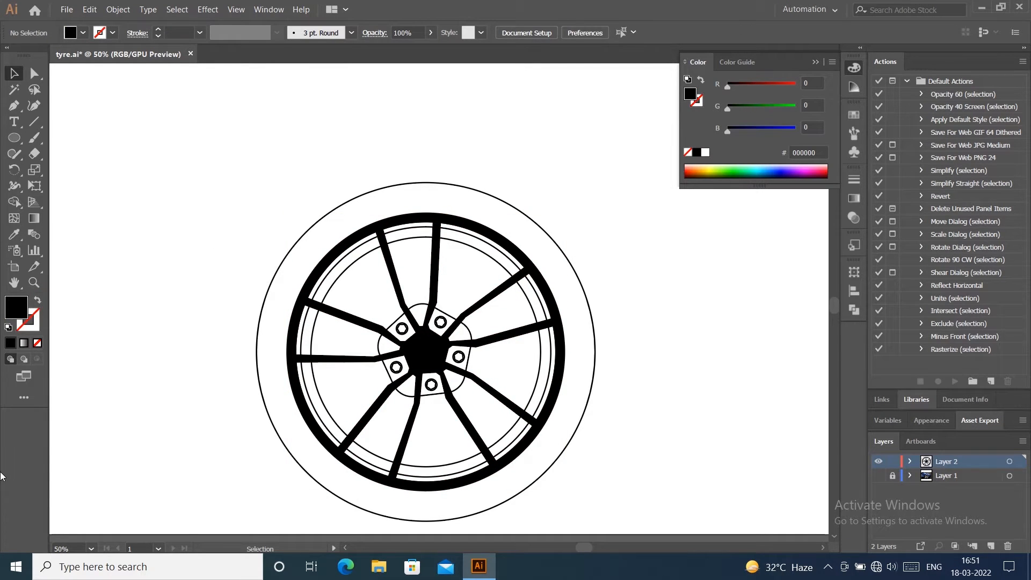
pyautogui.click(879, 476)
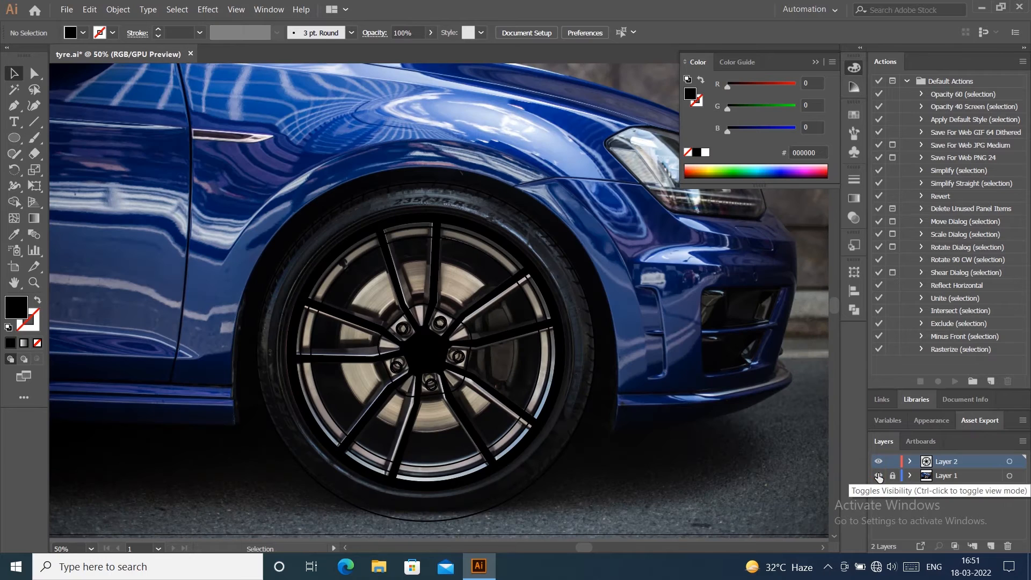
pyautogui.click(879, 476)
# Step: Build a separate ring from the two inner rim circles with the Shape Builder, cutting out the area inside it
pyautogui.click(486, 244)
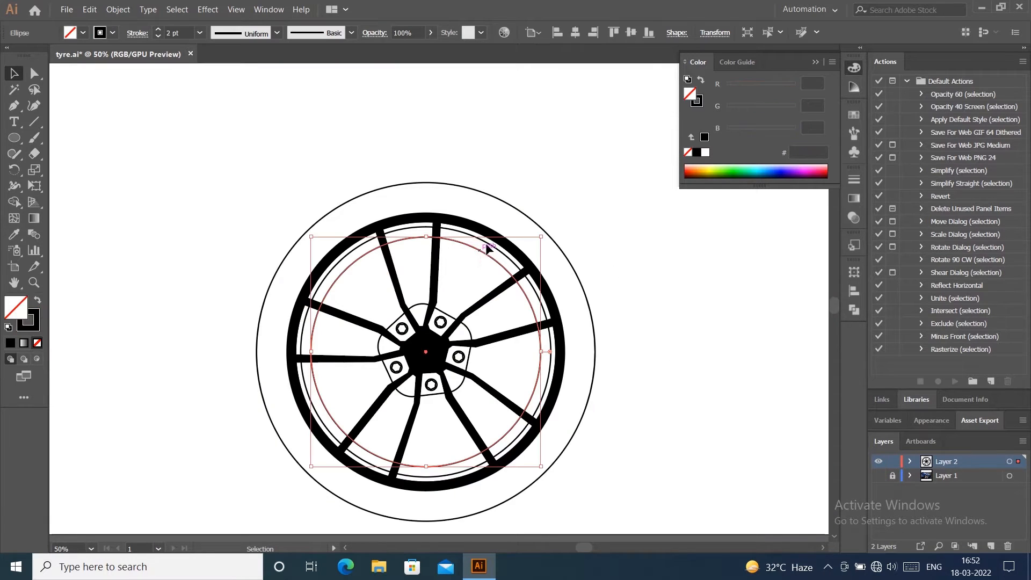
pyautogui.keyDown('shift'); pyautogui.click(490, 242); pyautogui.keyUp('shift')
pyautogui.hotkey('shift', 'm')
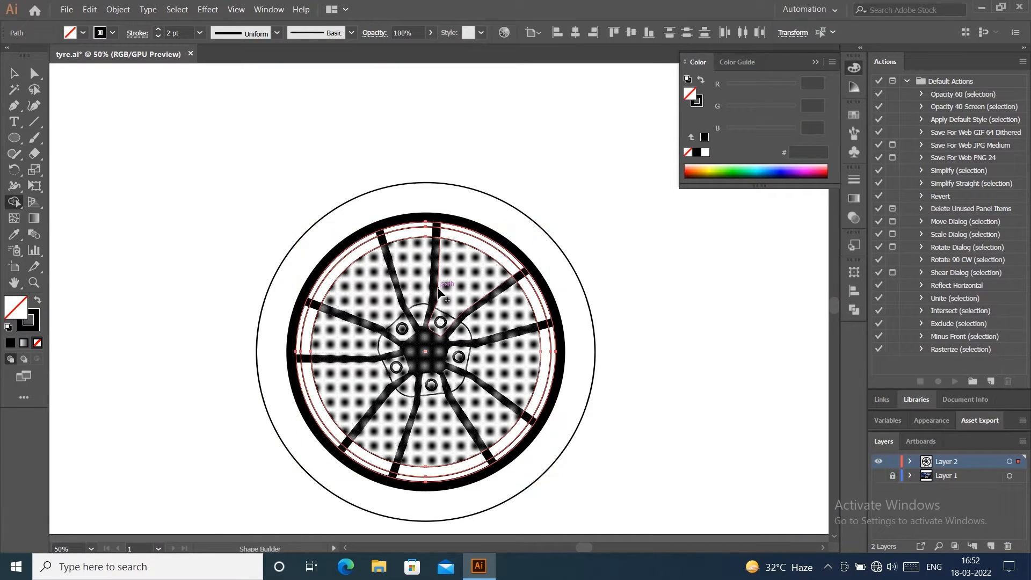
pyautogui.click(502, 248)
pyautogui.keyDown('alt'); pyautogui.click(479, 276); pyautogui.keyUp('alt')
pyautogui.click(14, 73)
# Step: Fill the inner rim ring with the light brown colour #998675
pyautogui.click(410, 237)
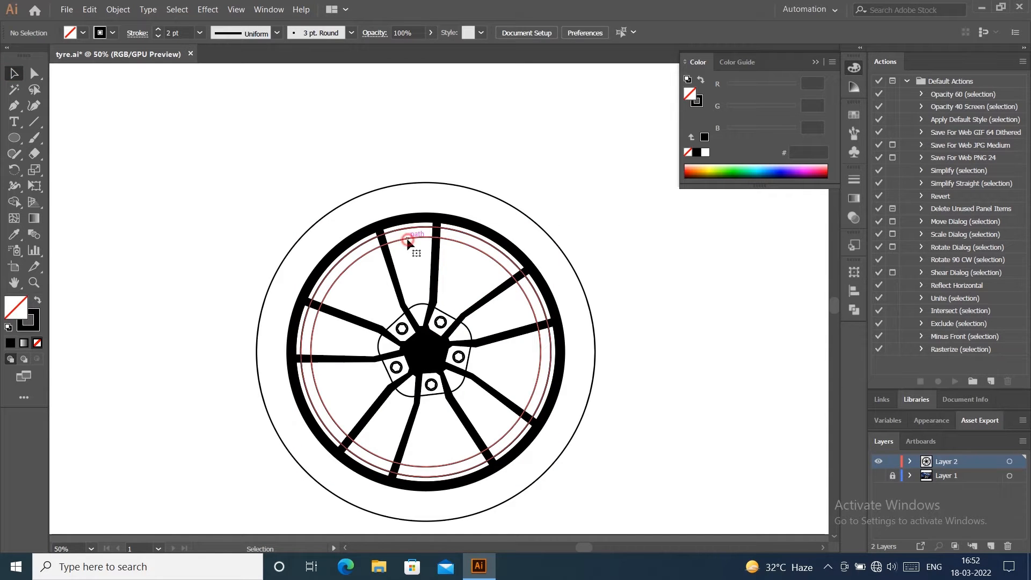
pyautogui.click(84, 33)
pyautogui.click(52, 75)
pyautogui.click(356, 106)
pyautogui.click(547, 199)
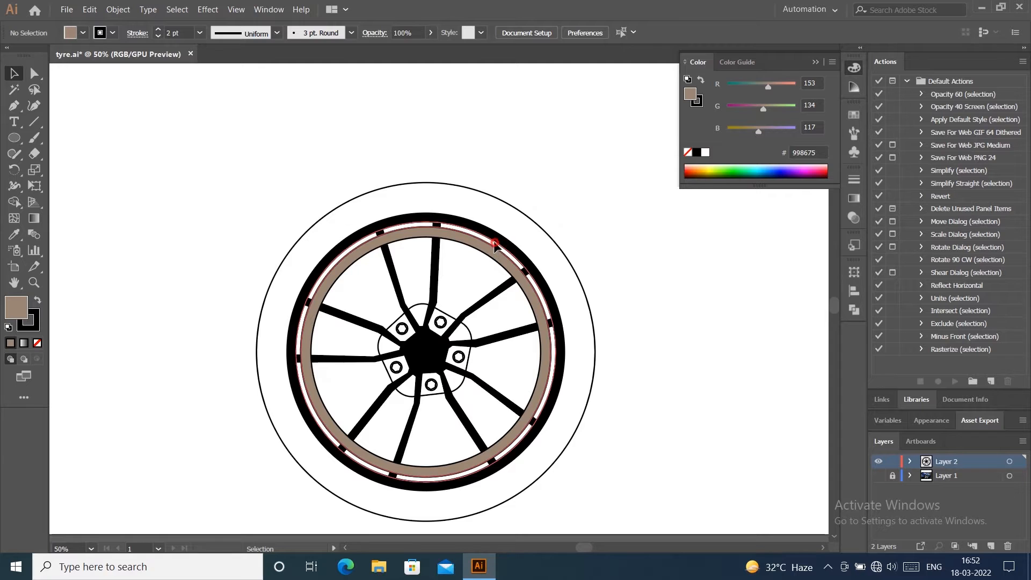
# Step: Fill the rim circle just outside the brown ring with green, colouring the thin band inside the black rim
pyautogui.click(495, 243)
pyautogui.click(83, 33)
pyautogui.click(54, 65)
# Step: Bring the black rim-and-spokes shape to the front so that the spokes cover the coloured rings
pyautogui.click(437, 241)
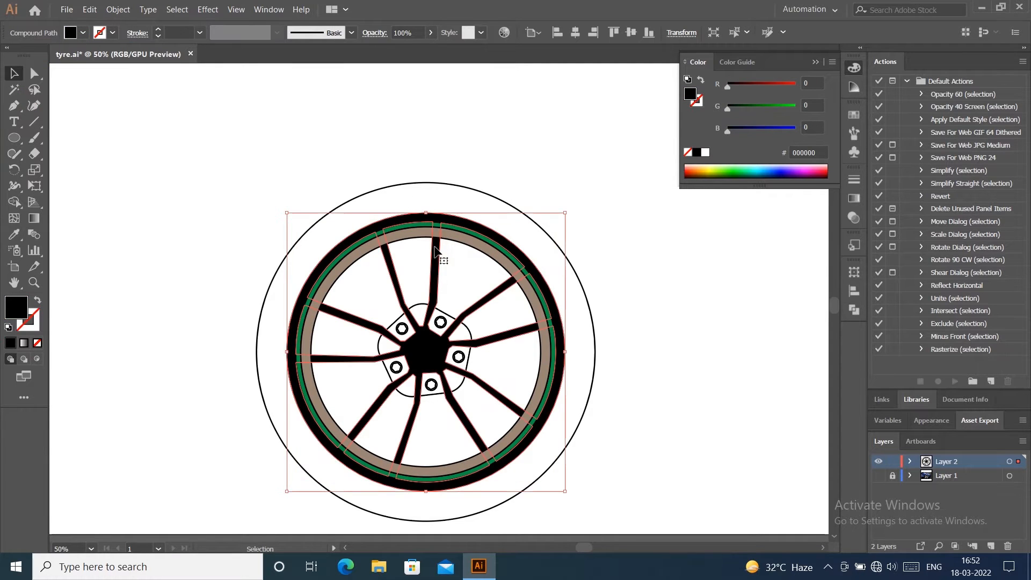
pyautogui.rightClick(435, 251)
pyautogui.click(635, 350)
pyautogui.click(665, 256)
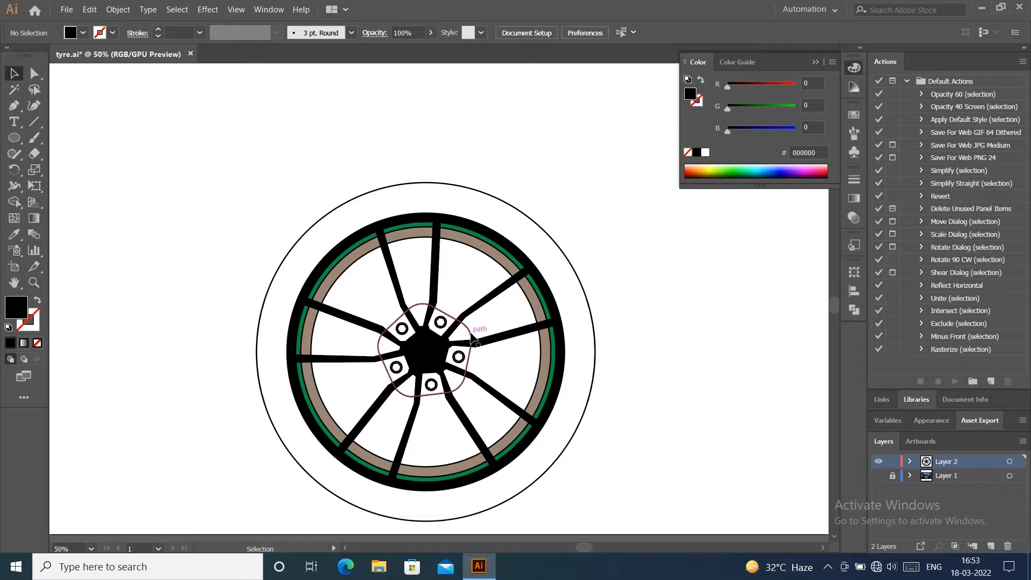
# Step: Fill the rounded pentagonal hub with the light brown colour #998675
pyautogui.click(386, 343)
pyautogui.click(84, 33)
pyautogui.click(52, 75)
pyautogui.click(573, 115)
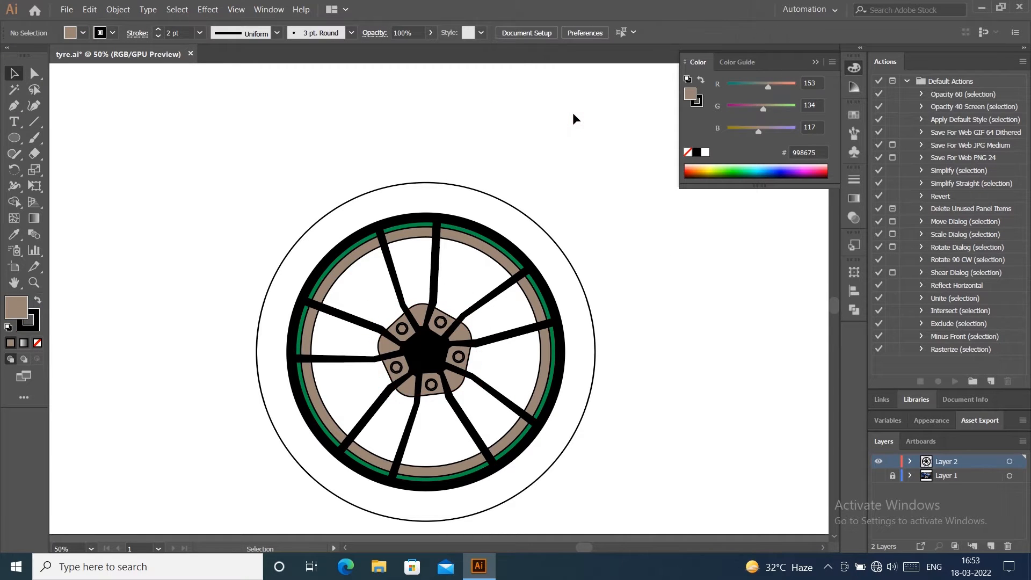
# Step: Try to fill the five wheel bolts with the darker brown colour #736357
pyautogui.click(460, 348)
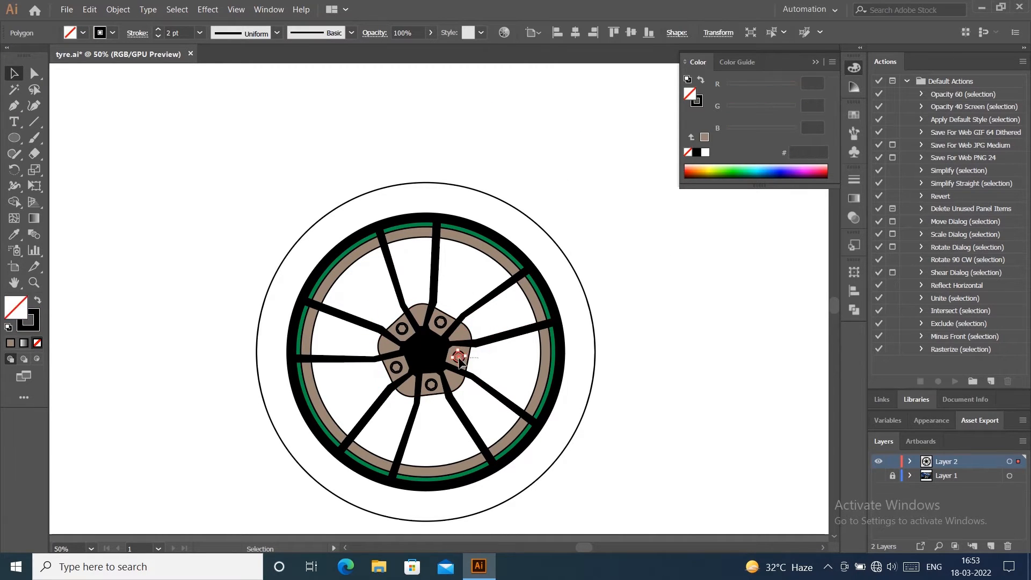
pyautogui.keyDown('shift'); pyautogui.click(441, 322); pyautogui.keyUp('shift')
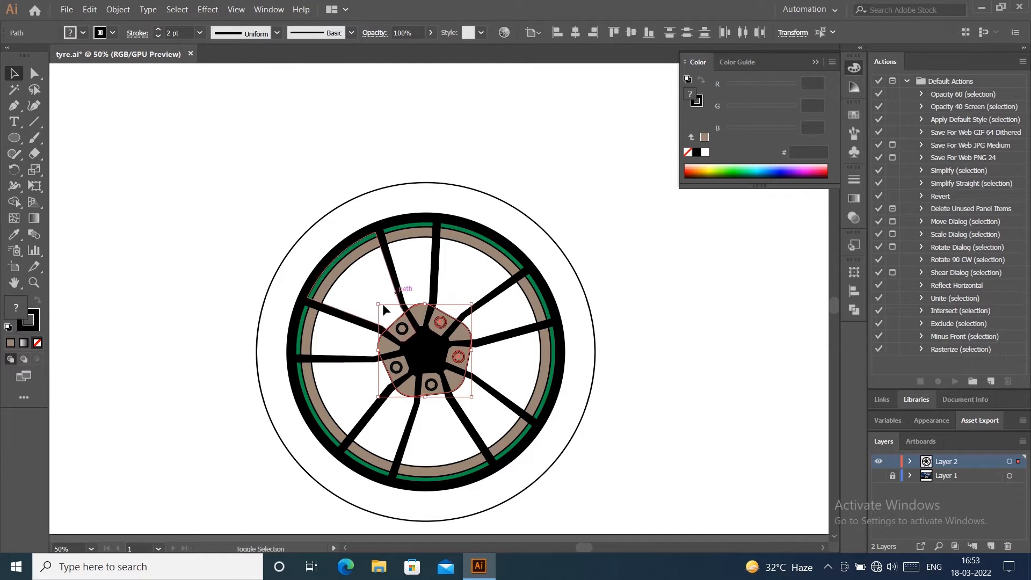
pyautogui.moveTo(403, 333); pyautogui.dragTo(405, 334)
pyautogui.moveTo(377, 371); pyautogui.dragTo(398, 370)
pyautogui.moveTo(436, 406); pyautogui.dragTo(427, 382)
pyautogui.click(83, 32)
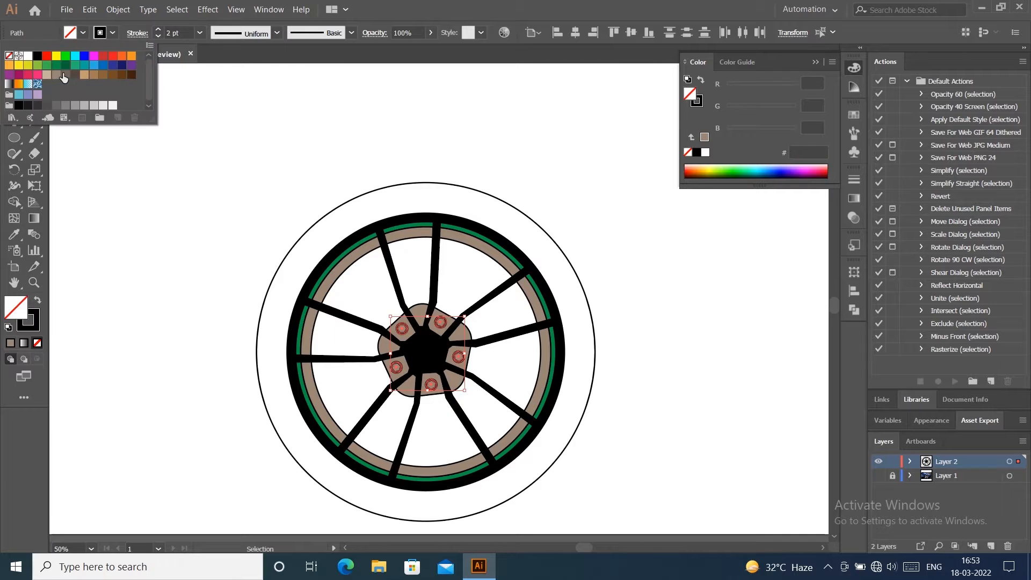
pyautogui.click(63, 77)
pyautogui.click(537, 130)
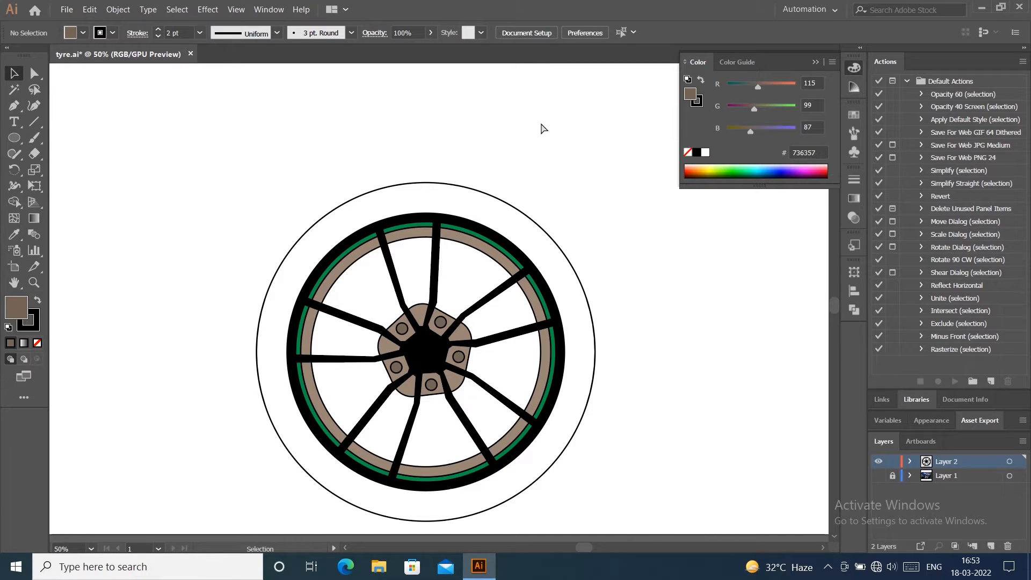
pyautogui.click(540, 122)
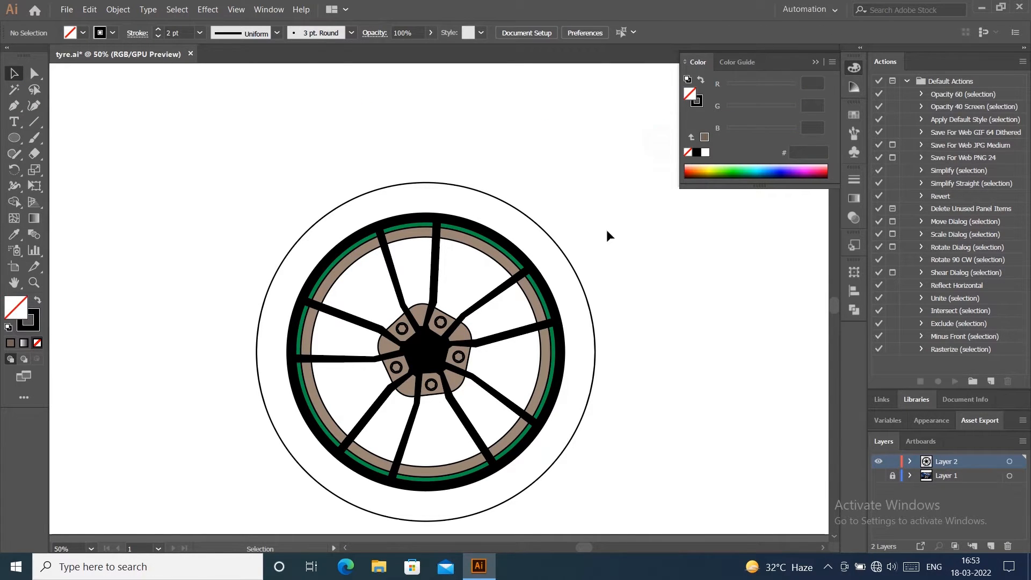
# Step: Build the tyre as a ring between the outer tyre circle and the black rim's edge with the Shape Builder
pyautogui.click(569, 263)
pyautogui.moveTo(450, 106); pyautogui.dragTo(461, 230)
pyautogui.moveTo(340, 161); pyautogui.dragTo(391, 228)
pyautogui.click(13, 202)
pyautogui.click(14, 74)
pyautogui.click(290, 147)
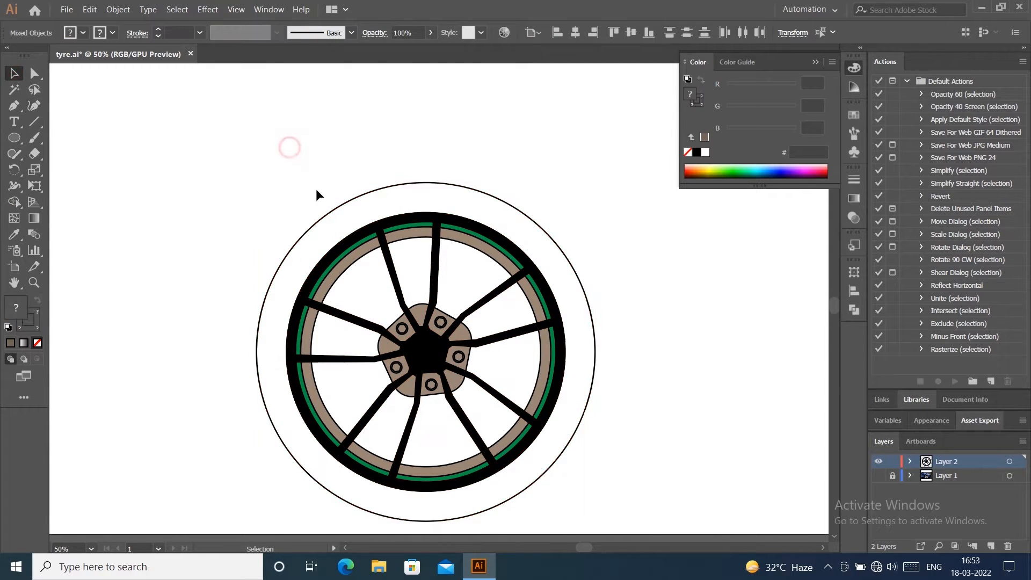
# Step: Fill the tyre ring with the dark brown colour #534741
pyautogui.click(329, 213)
pyautogui.click(112, 32)
pyautogui.click(83, 33)
pyautogui.click(46, 74)
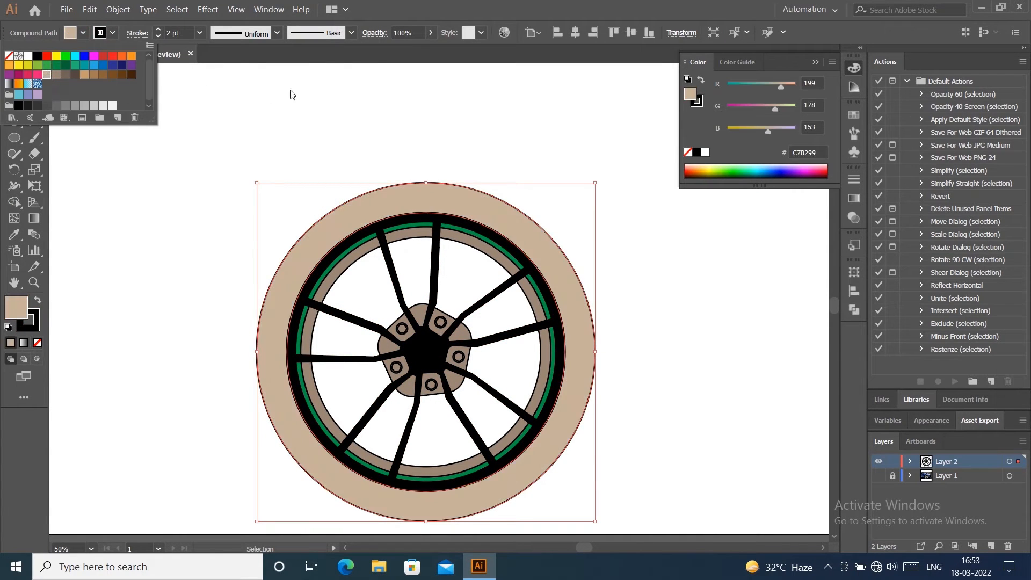
pyautogui.click(73, 75)
pyautogui.click(644, 81)
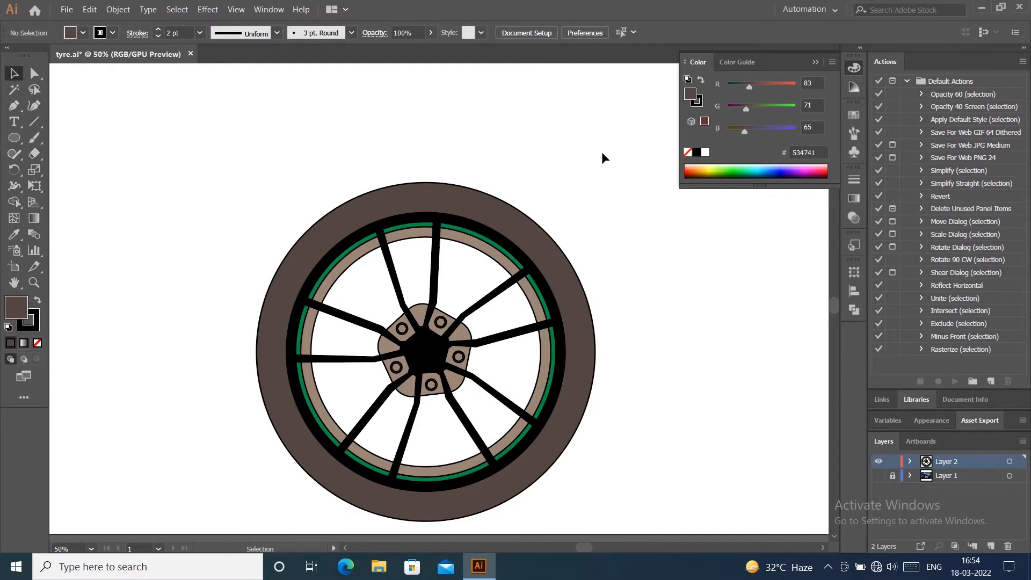
# Step: Fill the tyre ring with the near-black grey #1A1A1A
pyautogui.click(487, 200)
pyautogui.click(83, 32)
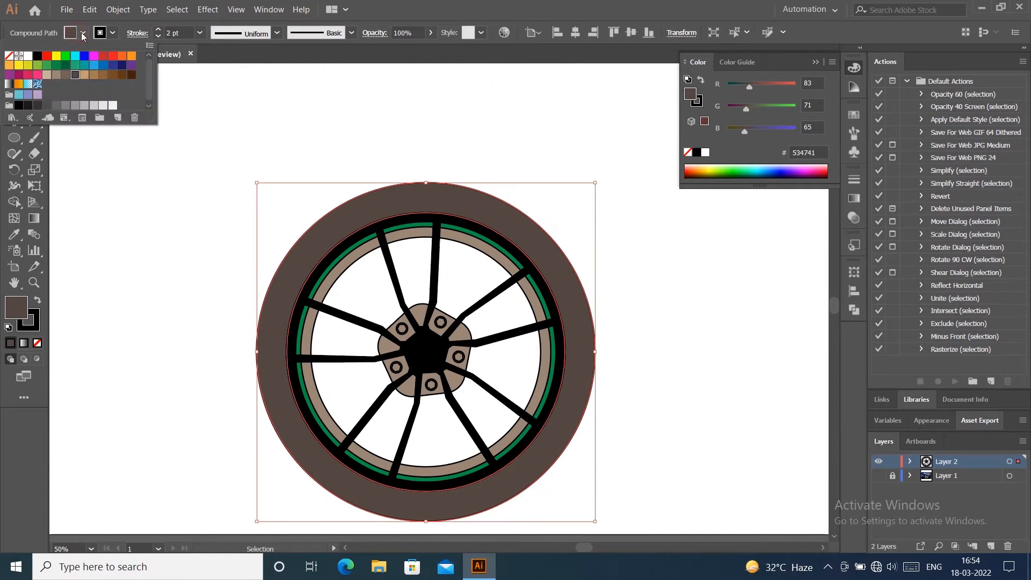
pyautogui.click(37, 105)
pyautogui.click(83, 32)
pyautogui.click(28, 105)
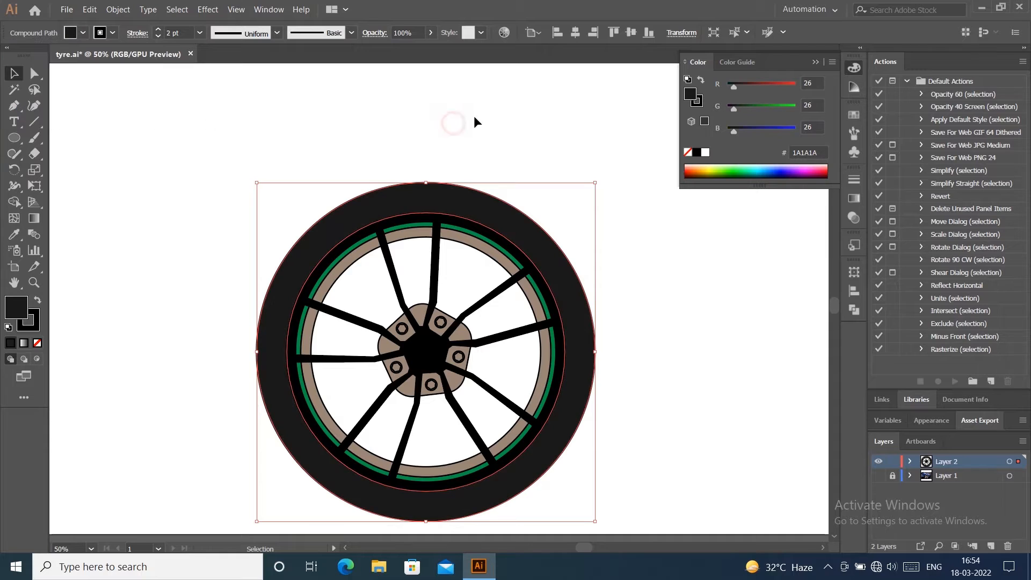
pyautogui.click(574, 102)
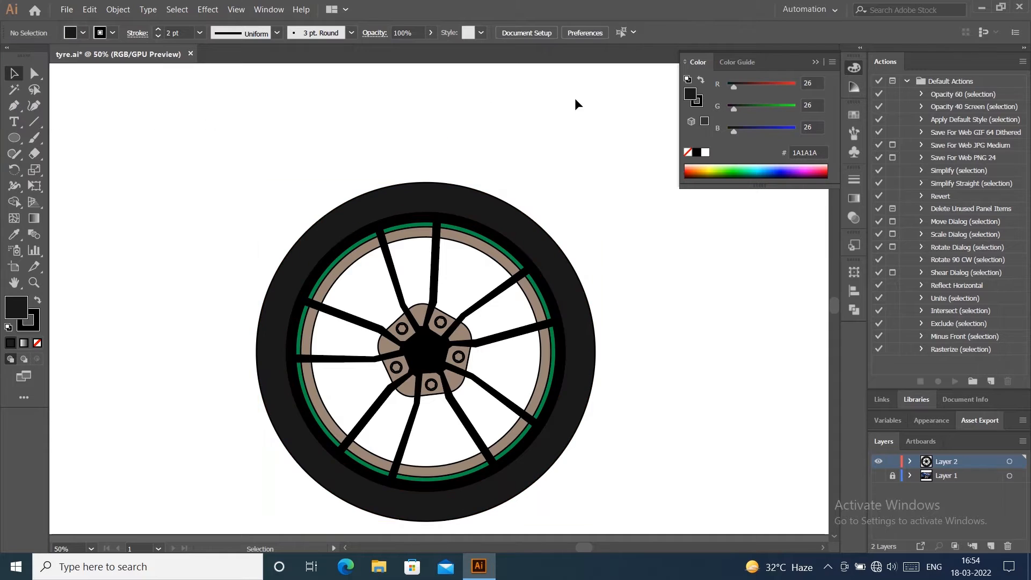
# Step: Draw a short line about 23 px long near the tyre's lower-left outer edge with the Pen tool
pyautogui.click(17, 111)
pyautogui.click(346, 501)
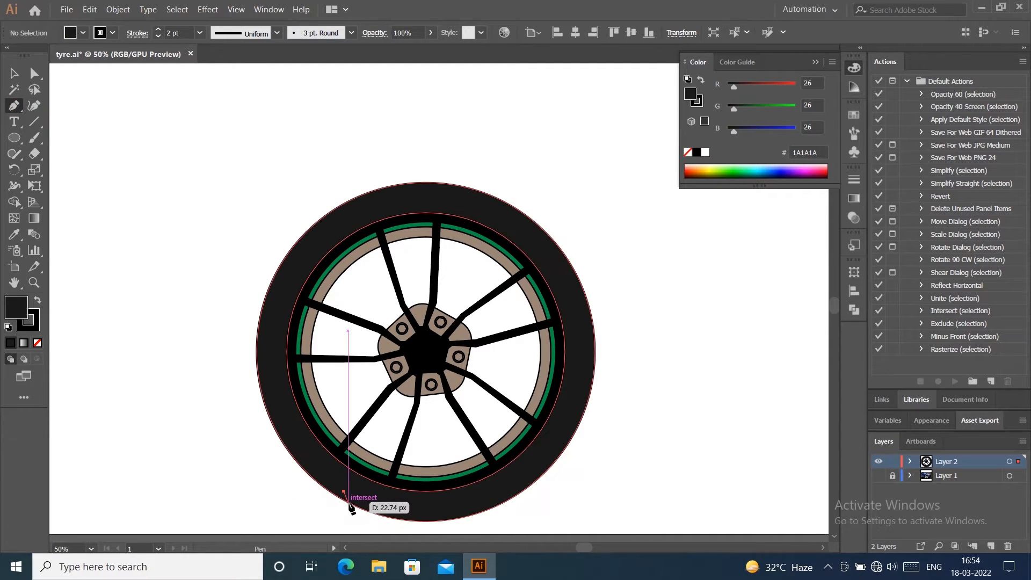
pyautogui.click(14, 73)
pyautogui.click(593, 131)
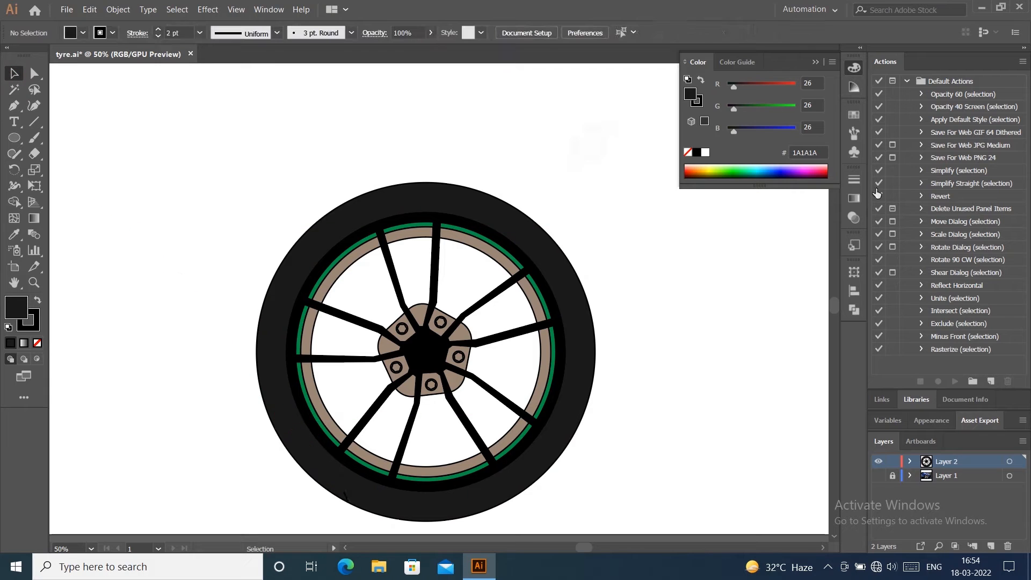
# Step: Delete the short line on the tyre and draw a new one at the tyre's lower-left outer edge with the Pen tool
pyautogui.click(854, 179)
pyautogui.press('Delete')
pyautogui.scroll(2, 433, 529)
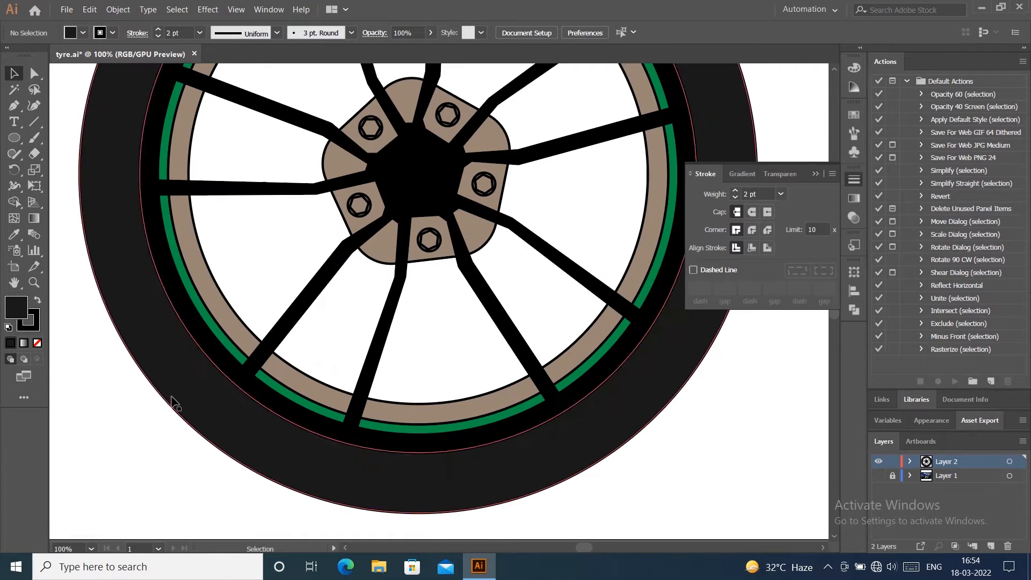
pyautogui.click(15, 106)
pyautogui.click(267, 462)
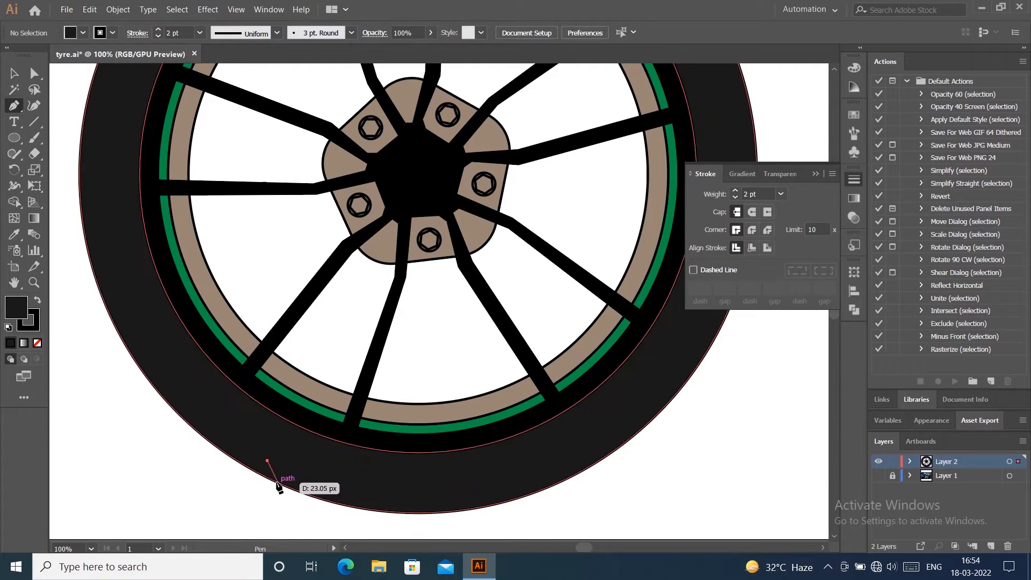
pyautogui.click(272, 479)
# Step: Give the new tread line round caps and a 2 pt stroke weight
pyautogui.click(14, 73)
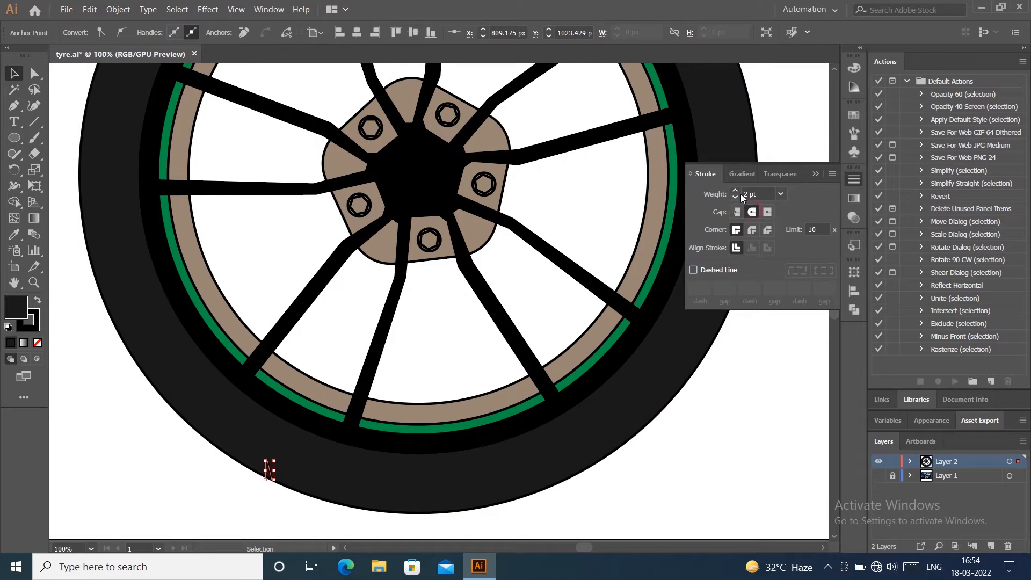
pyautogui.click(796, 353)
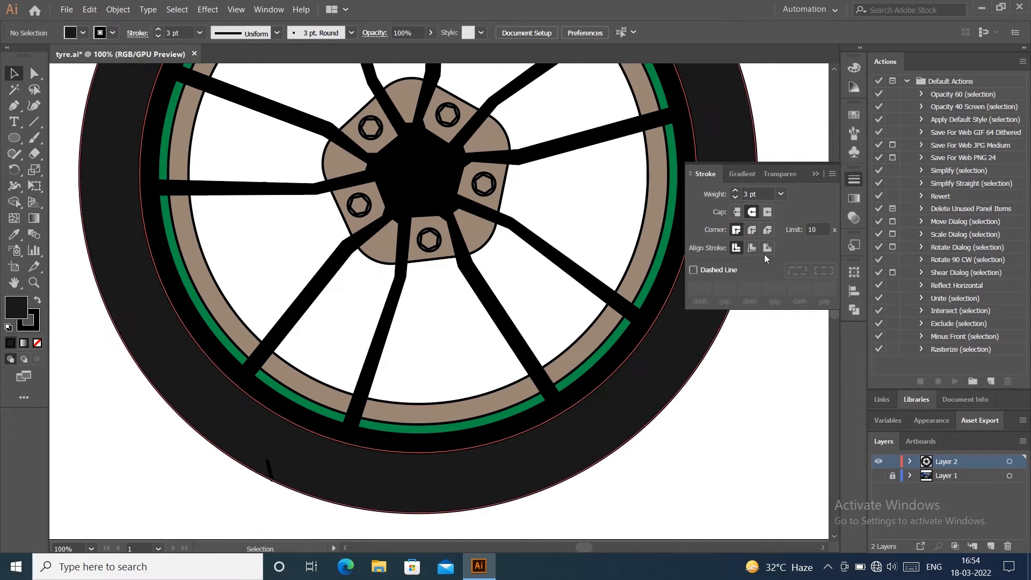
pyautogui.click(271, 471)
pyautogui.click(269, 471)
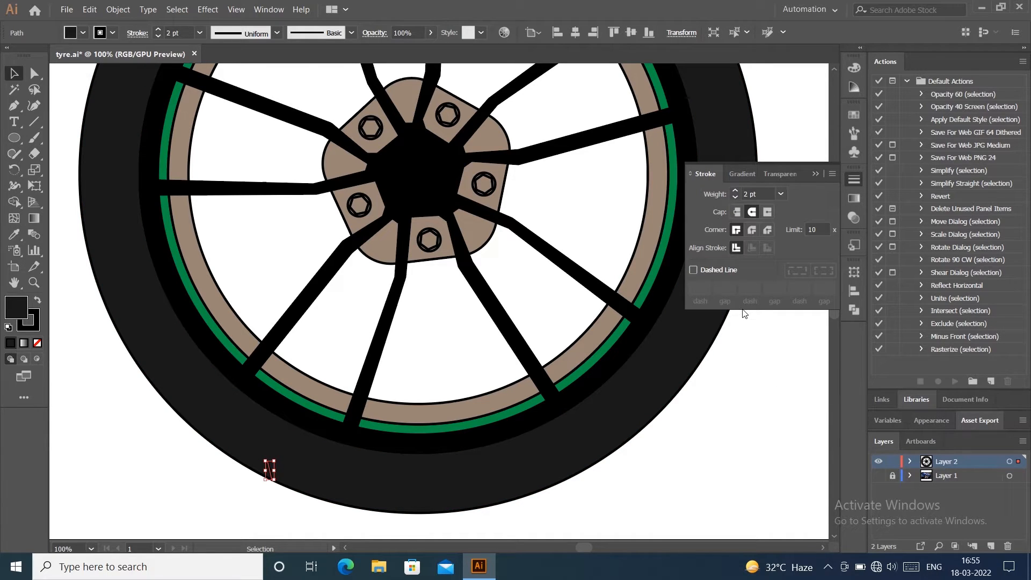
pyautogui.click(674, 413)
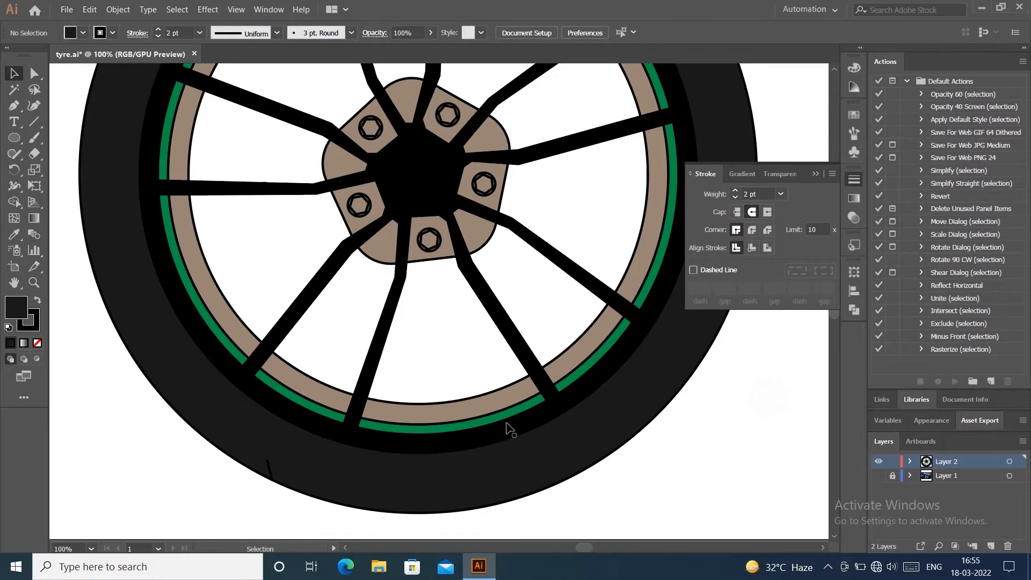
pyautogui.click(270, 468)
pyautogui.click(13, 170)
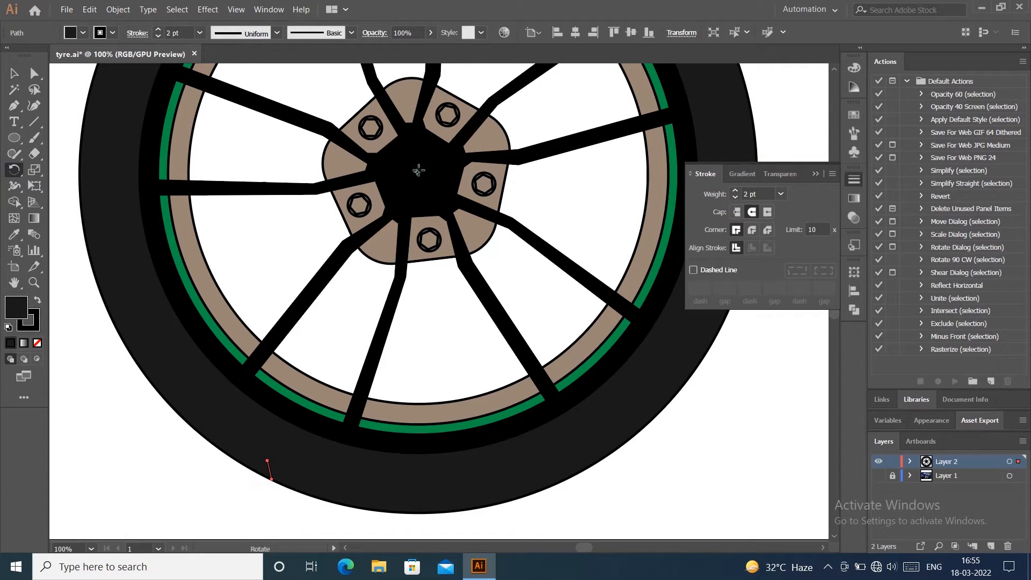
pyautogui.click(815, 173)
pyautogui.hotkey('ctrl', '0')
pyautogui.click(14, 74)
pyautogui.click(615, 242)
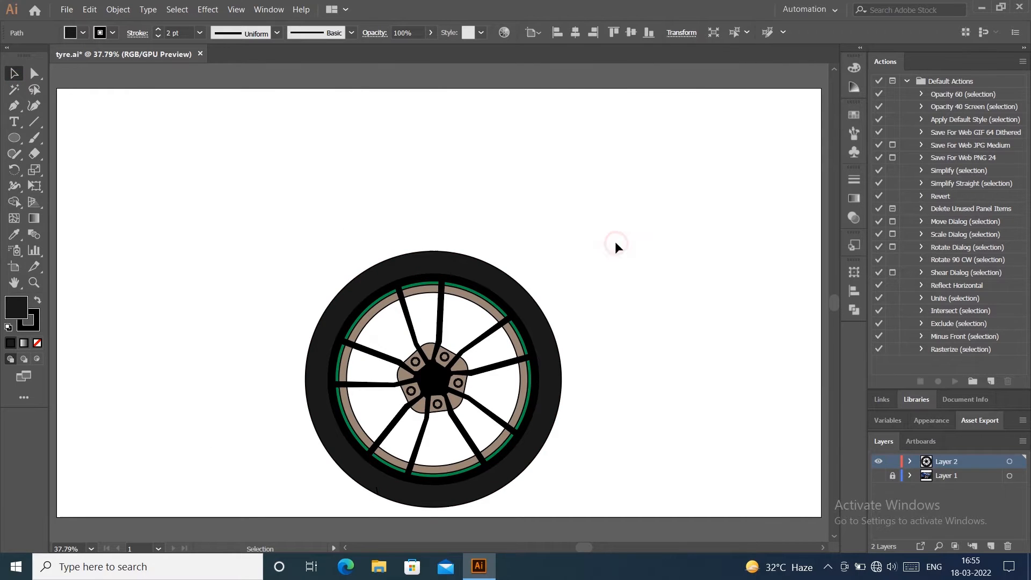
# Step: Try to place a small circle over the hub as a marker for the wheel's centre
pyautogui.press('l')
pyautogui.moveTo(220, 161); pyautogui.dragTo(449, 395)
pyautogui.press('v')
pyautogui.click(637, 295)
pyautogui.click(617, 306)
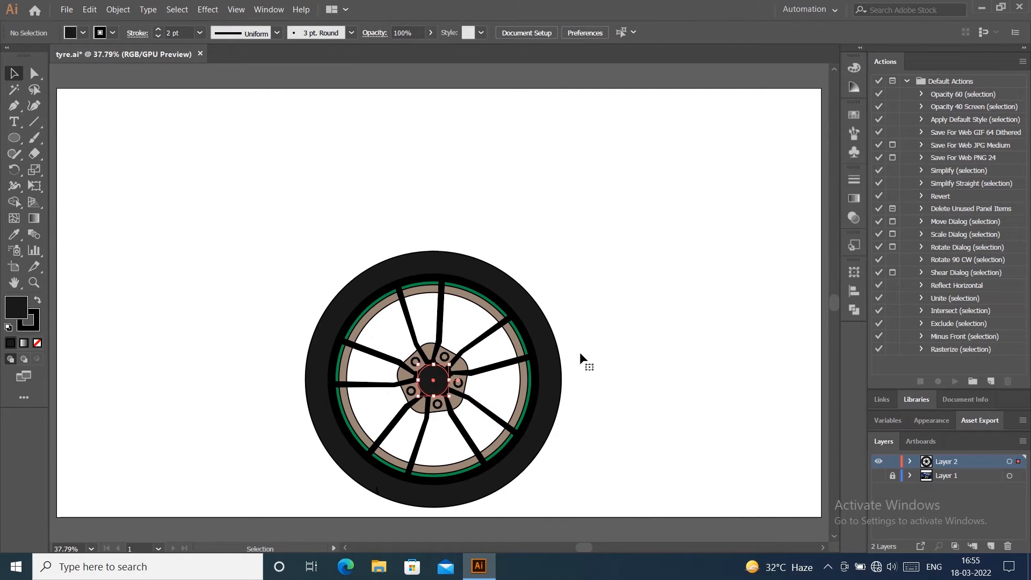
pyautogui.press('Delete')
# Step: Group all the wheel artwork and centre it horizontally and vertically on the artboard
pyautogui.moveTo(216, 176); pyautogui.dragTo(560, 448)
pyautogui.rightClick(504, 374)
pyautogui.click(539, 445)
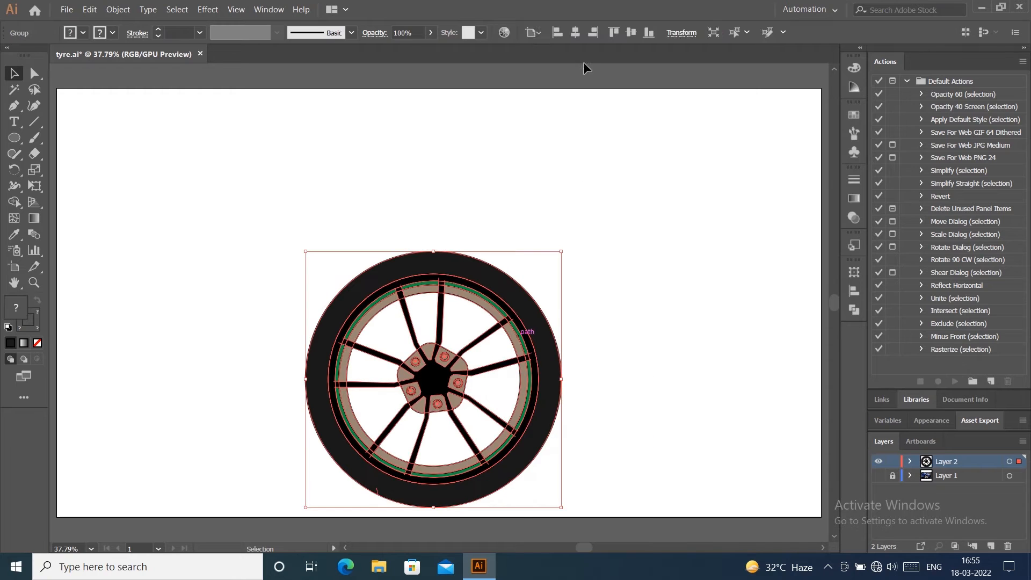
pyautogui.click(574, 32)
pyautogui.click(630, 34)
pyautogui.rightClick(488, 374)
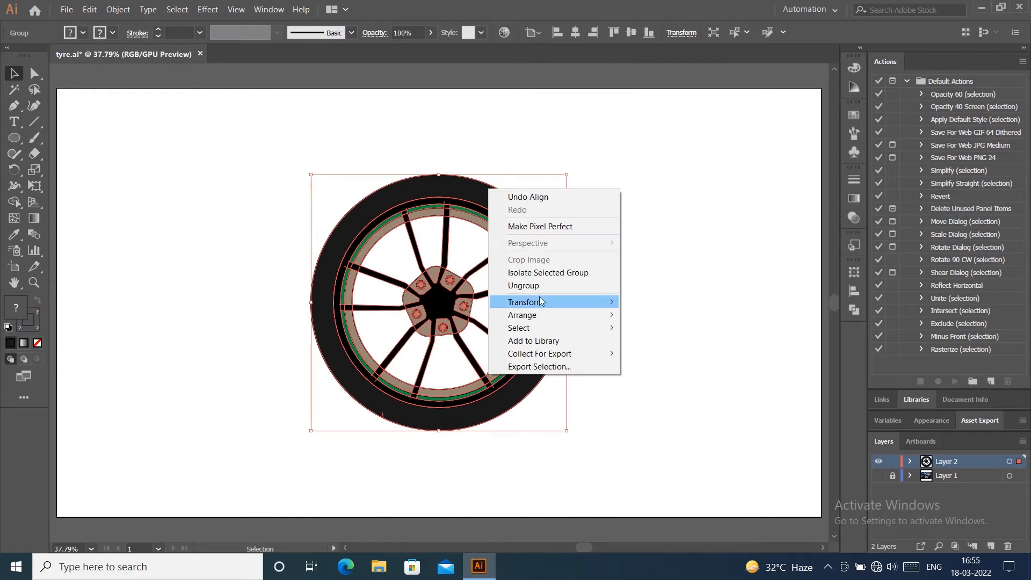
pyautogui.click(618, 258)
# Step: Draw a dark circle about the size of the hub and centre it on the artboard over the wheel
pyautogui.click(14, 137)
pyautogui.moveTo(110, 135)
pyautogui.mouseDown()
pyautogui.moveTo(161, 200)
pyautogui.moveTo(174, 199)
pyautogui.mouseUp()
pyautogui.click(575, 32)
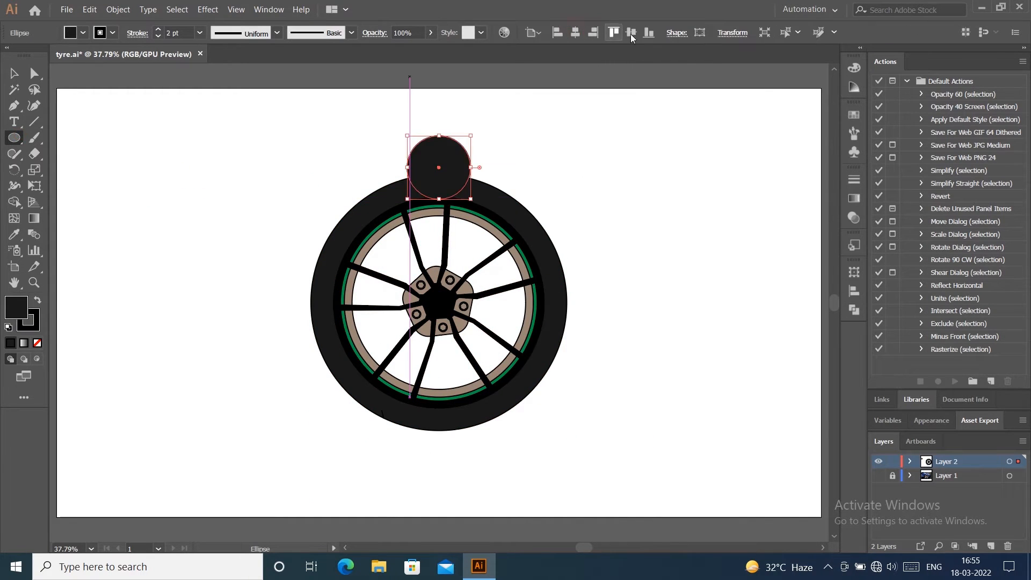
pyautogui.click(631, 33)
# Step: Copy the short tread line in 5° rotations about the hub circle's centre all the way around the tyre
pyautogui.press('v')
pyautogui.click(76, 98)
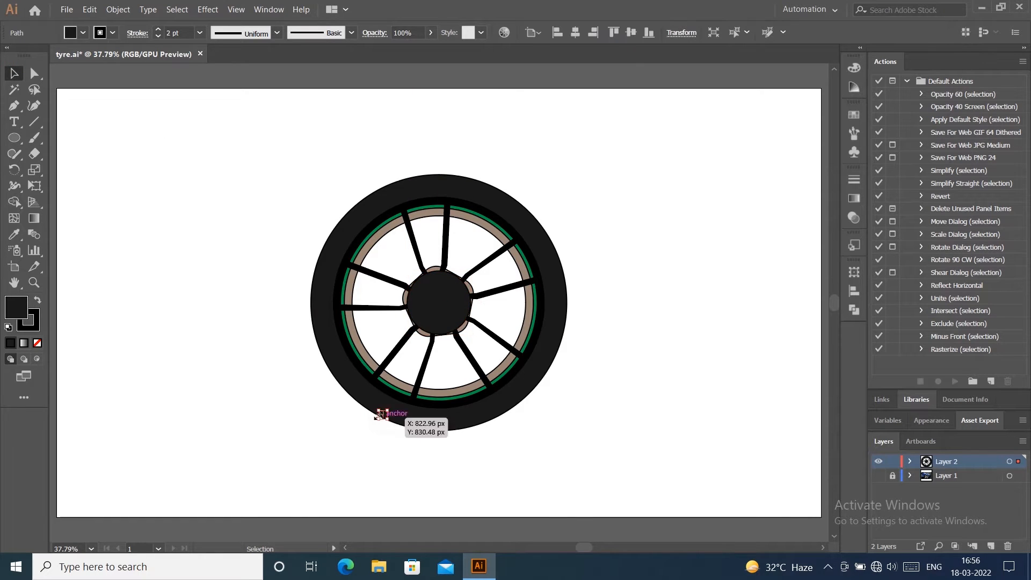
pyautogui.press('r')
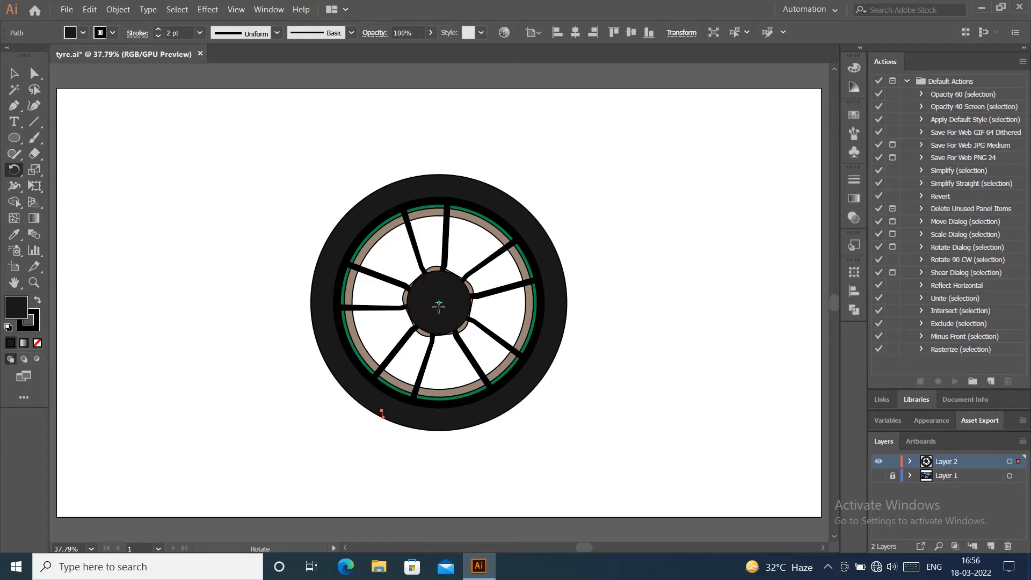
pyautogui.keyDown('alt'); pyautogui.click(439, 303); pyautogui.keyUp('alt')
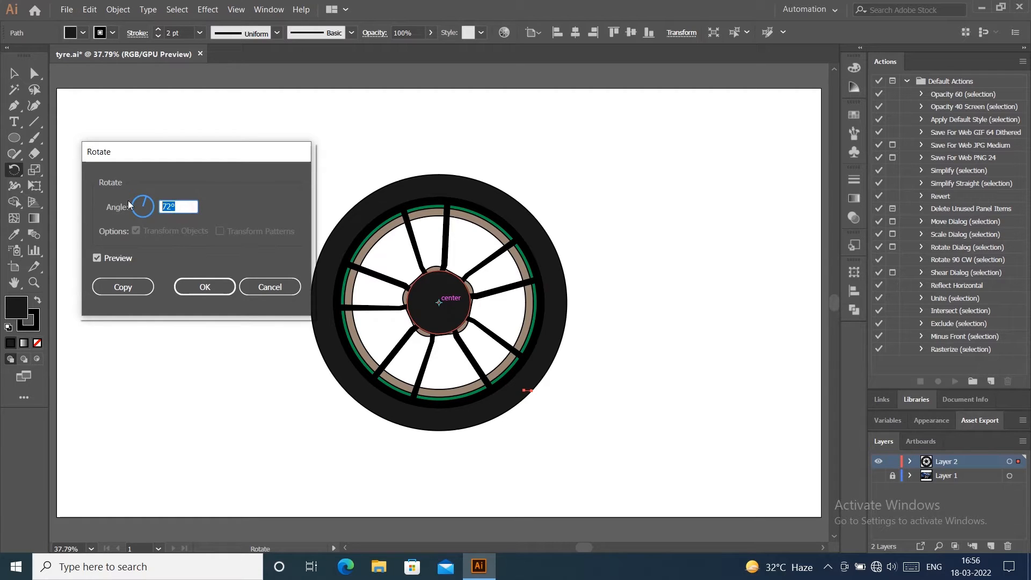
pyautogui.press('Return')
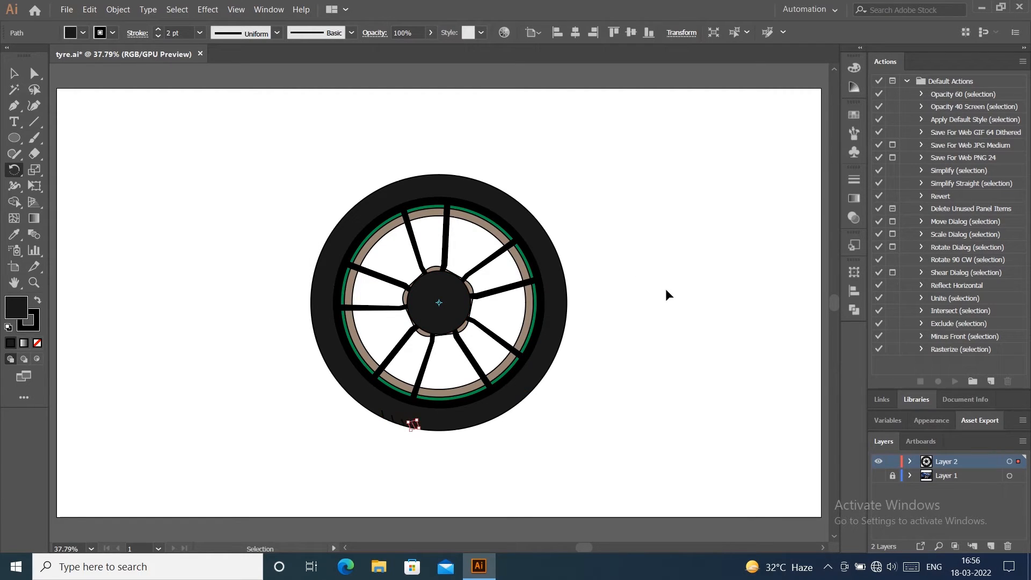
pyautogui.hotkey('ctrl', 'd')
pyautogui.hotkey('ctrl', 'd')
pyautogui.hotkey('ctrl', 'd')
pyautogui.hotkey('ctrl', 'd')
pyautogui.hotkey('ctrl', 'd')
pyautogui.hotkey('ctrl', 'd')
pyautogui.hotkey('ctrl', 'd')
pyautogui.hotkey('ctrl', 'd')
pyautogui.hotkey('ctrl', 'd')
pyautogui.hotkey('ctrl', 'd')
pyautogui.hotkey('ctrl', 'd')
pyautogui.hotkey('ctrl', 'd')
pyautogui.hotkey('ctrl', 'd')
pyautogui.hotkey('ctrl', 'd')
pyautogui.hotkey('ctrl', 'd')
pyautogui.hotkey('ctrl', 'd')
pyautogui.hotkey('ctrl', 'd')
pyautogui.hotkey('ctrl', 'd')
pyautogui.hotkey('ctrl', 'd')
pyautogui.hotkey('ctrl', 'd')
pyautogui.hotkey('ctrl', 'd')
pyautogui.hotkey('ctrl', 'd')
pyautogui.hotkey('ctrl', 'd')
pyautogui.hotkey('ctrl', 'd')
pyautogui.hotkey('ctrl', 'd')
pyautogui.hotkey('ctrl', 'd')
pyautogui.hotkey('ctrl', 'd')
pyautogui.hotkey('ctrl', 'd')
pyautogui.hotkey('ctrl', 'd')
pyautogui.hotkey('ctrl', 'd')
pyautogui.hotkey('ctrl', 'd')
pyautogui.hotkey('ctrl', 'd')
pyautogui.hotkey('ctrl', 'd')
pyautogui.hotkey('ctrl', 'd')
pyautogui.hotkey('ctrl', 'd')
pyautogui.hotkey('ctrl', 'd')
pyautogui.hotkey('ctrl', 'd')
pyautogui.press('v')
pyautogui.click(669, 260)
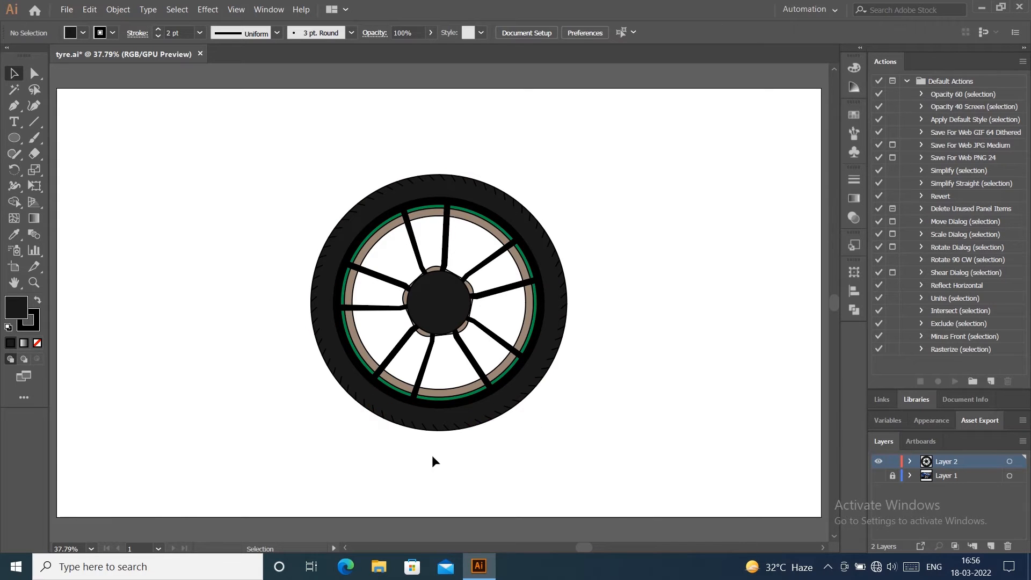
# Step: Draw a closed four-sided tread block between two neighbouring tread lines, slightly beyond the tyre's lower-left outer edge, with the Pen tool
pyautogui.scroll(5, 387, 432)
pyautogui.press('p')
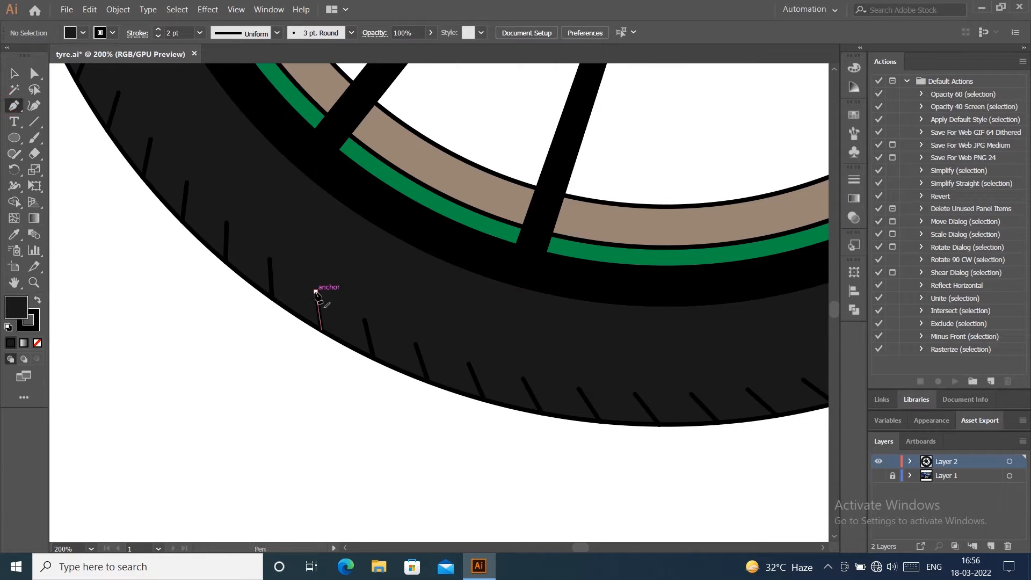
pyautogui.click(321, 339)
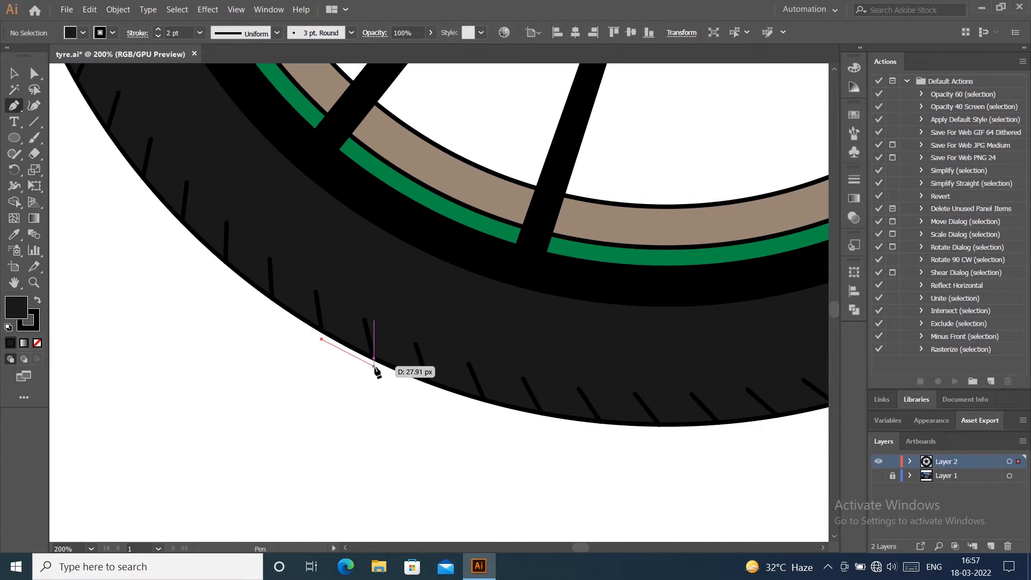
pyautogui.click(378, 370)
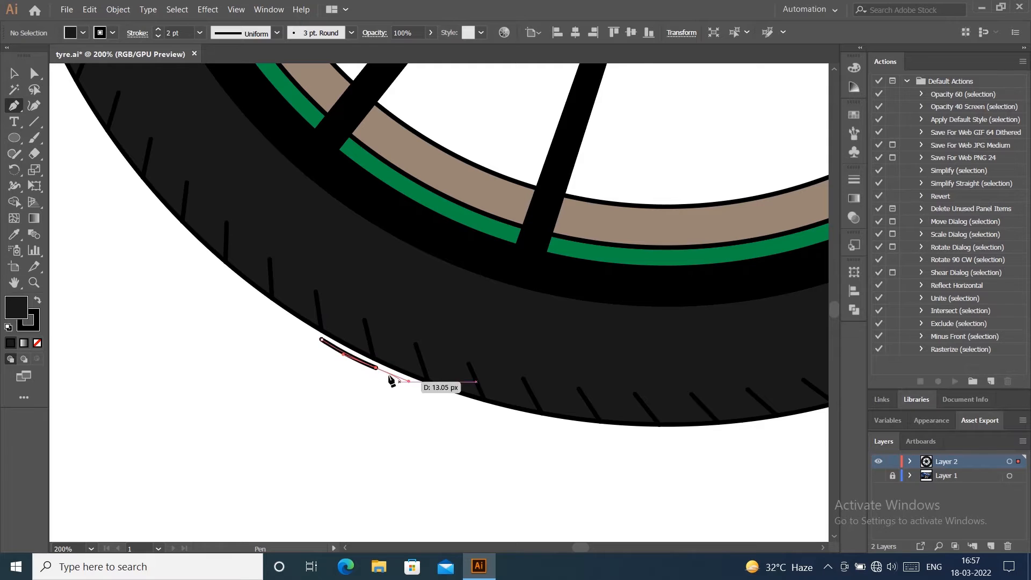
pyautogui.click(371, 344)
pyautogui.click(321, 324)
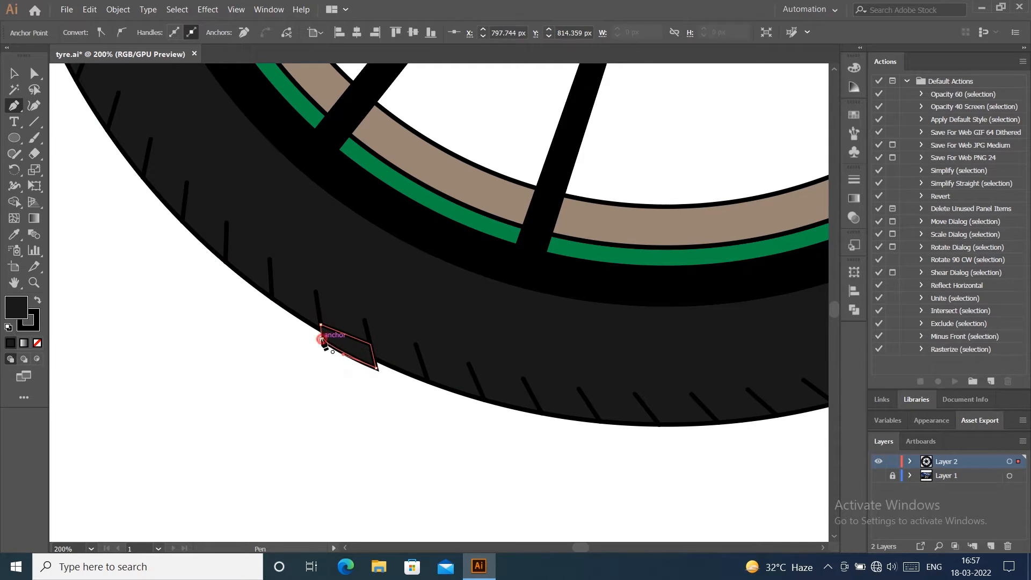
pyautogui.click(14, 73)
# Step: Send the tread block behind the tyre and fill it with black
pyautogui.click(209, 403)
pyautogui.click(367, 359)
pyautogui.hotkey('ctrl', 'shift', '[')
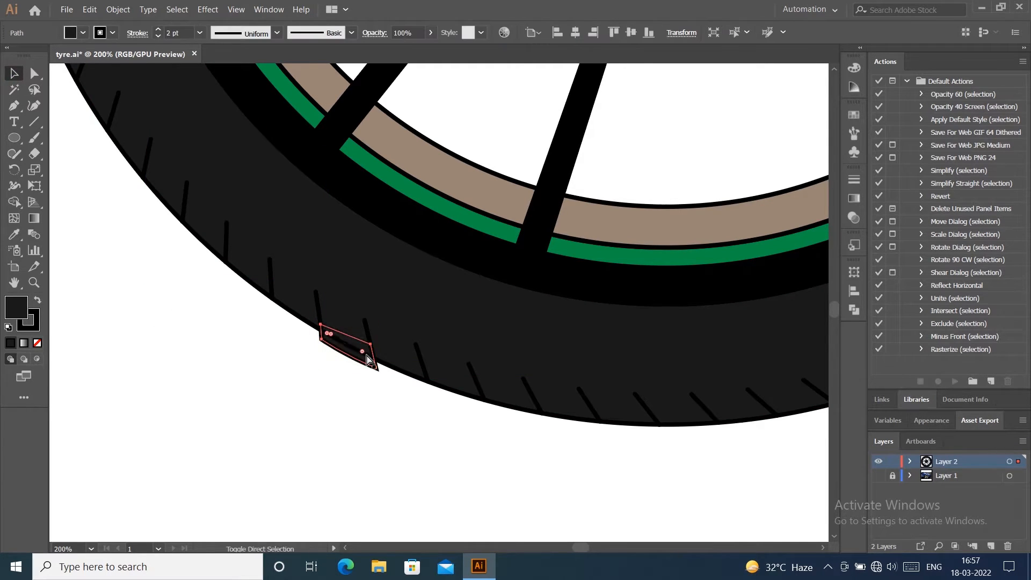
pyautogui.click(348, 362)
pyautogui.click(347, 354)
pyautogui.click(83, 33)
pyautogui.click(39, 57)
pyautogui.click(264, 428)
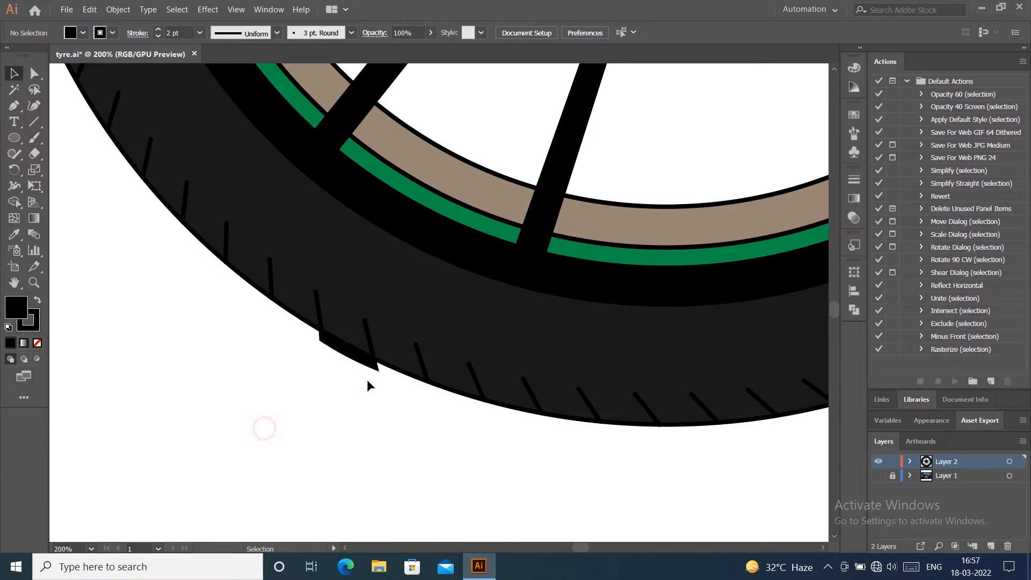
pyautogui.click(382, 356)
pyautogui.click(328, 465)
pyautogui.click(344, 353)
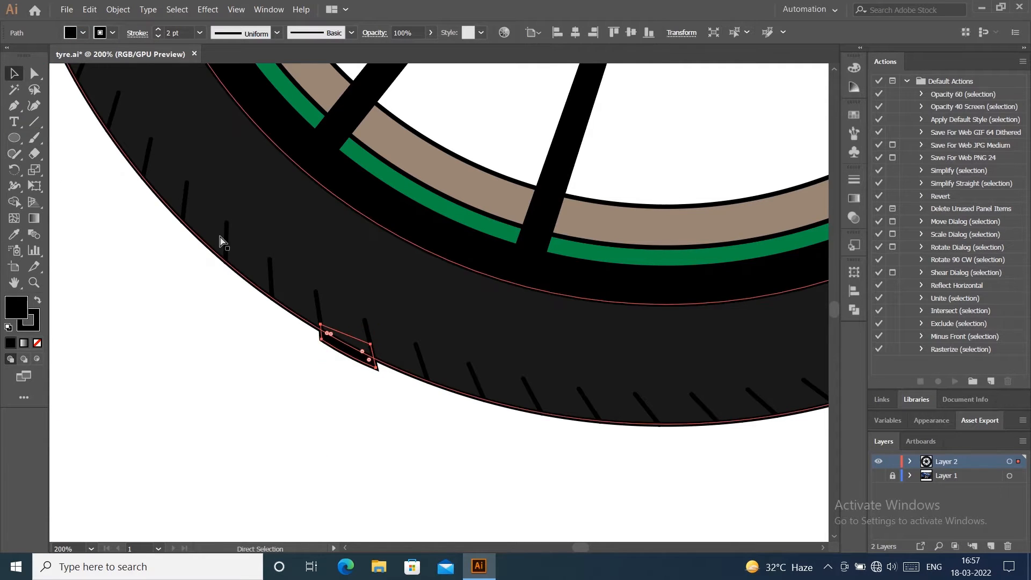
# Step: Try to rotate the tread block freehand from its place on the tyre's edge
pyautogui.hotkey('ctrl', '0')
pyautogui.click(14, 169)
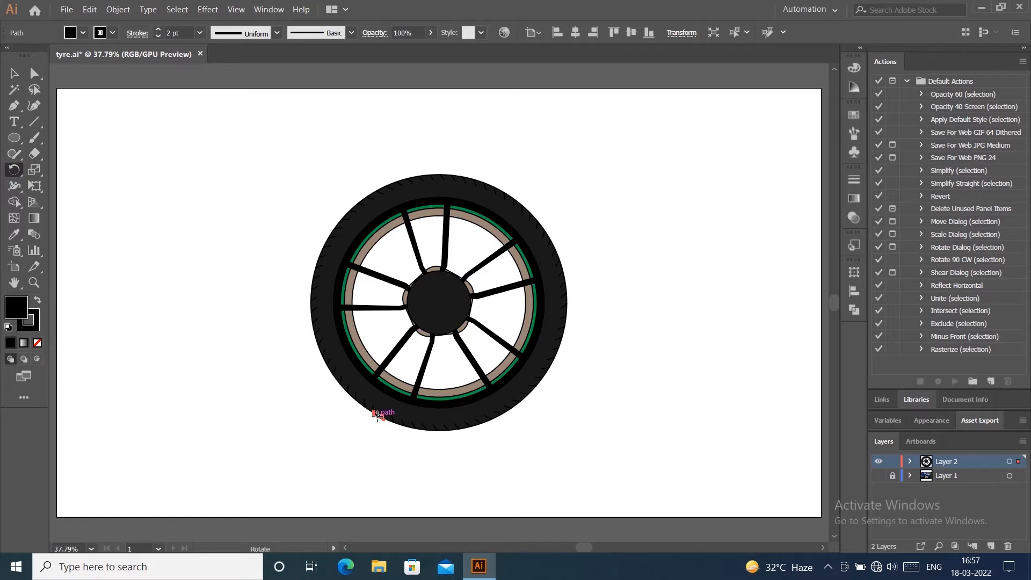
pyautogui.moveTo(378, 416); pyautogui.dragTo(439, 308)
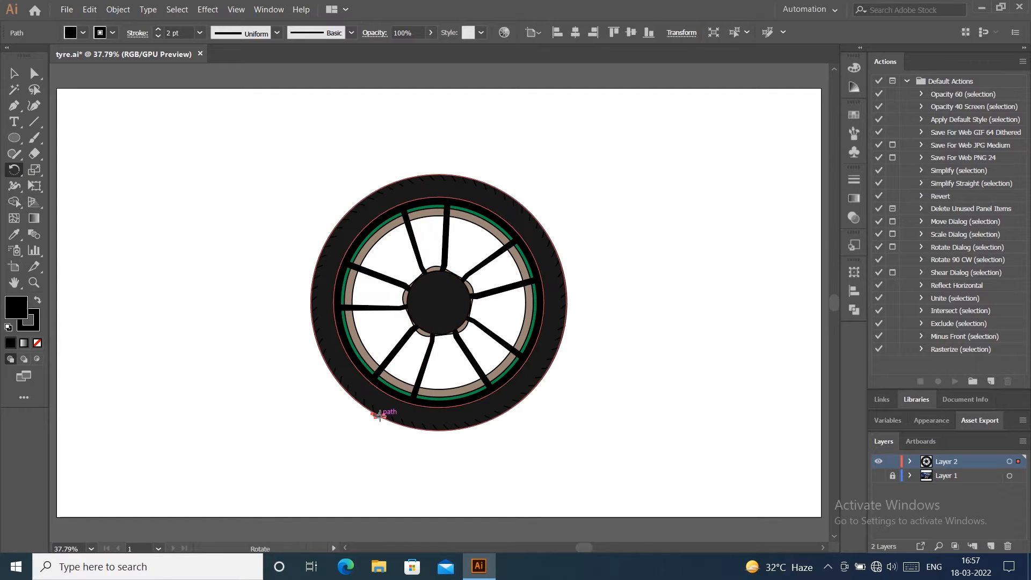
pyautogui.moveTo(379, 415); pyautogui.dragTo(407, 336)
pyautogui.scroll(4, 375, 417)
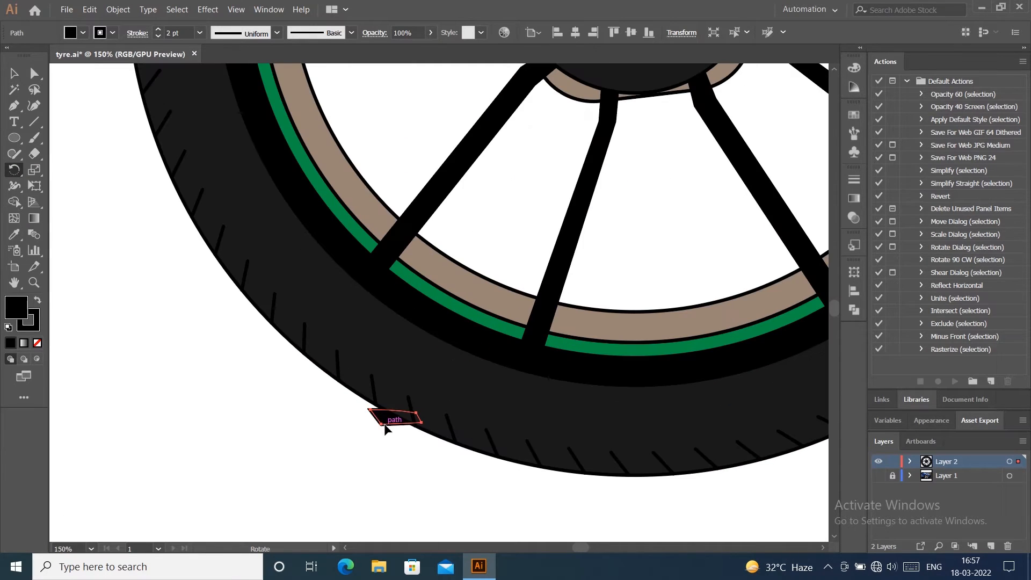
pyautogui.scroll(-1, 391, 420)
# Step: Copy the black tread block in 5° rotations about the hub circle's centre all around the tyre's outer edge
pyautogui.click(16, 170)
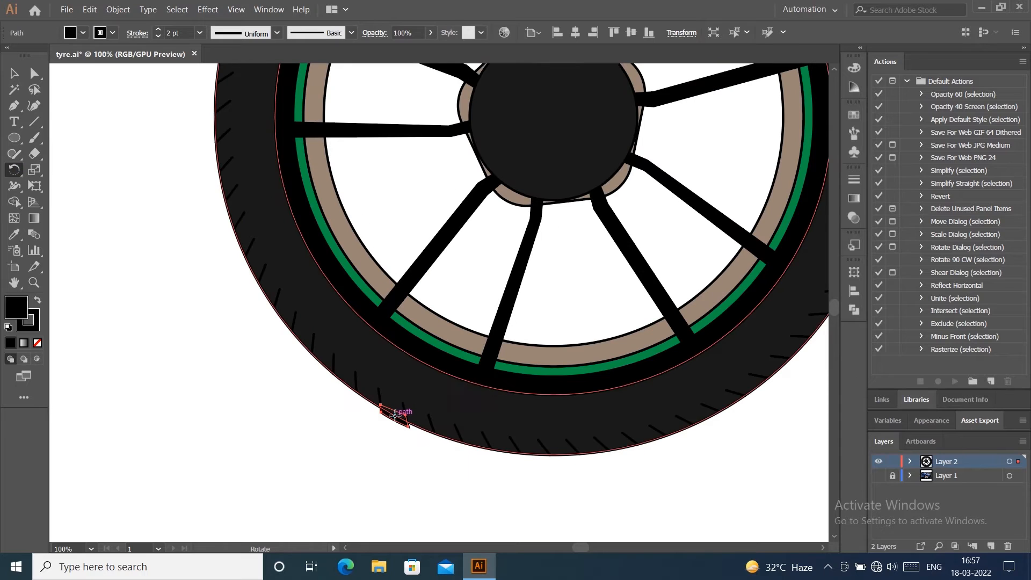
pyautogui.click(553, 117)
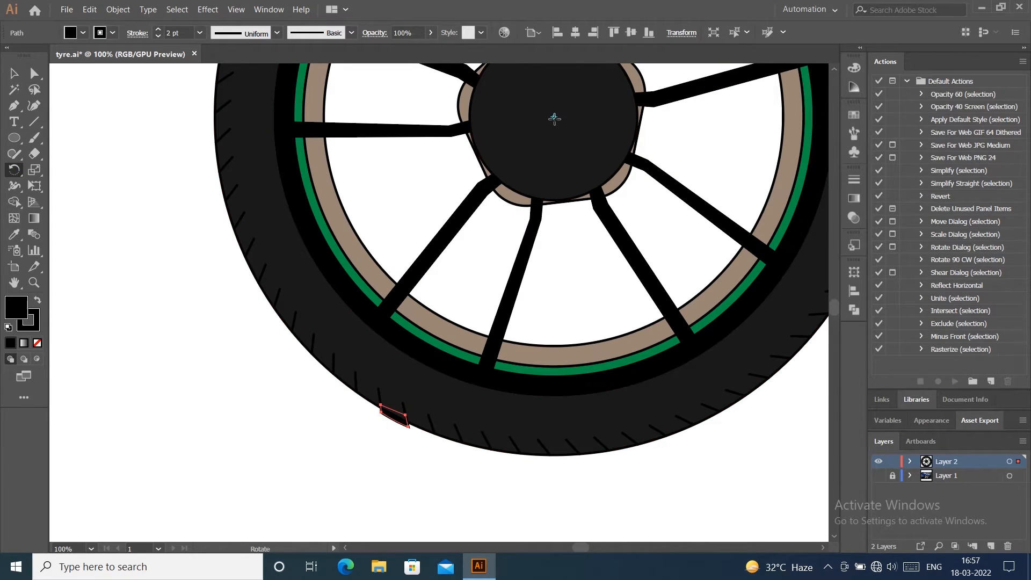
pyautogui.scroll(-1, 559, 232)
pyautogui.scroll(3, 559, 236)
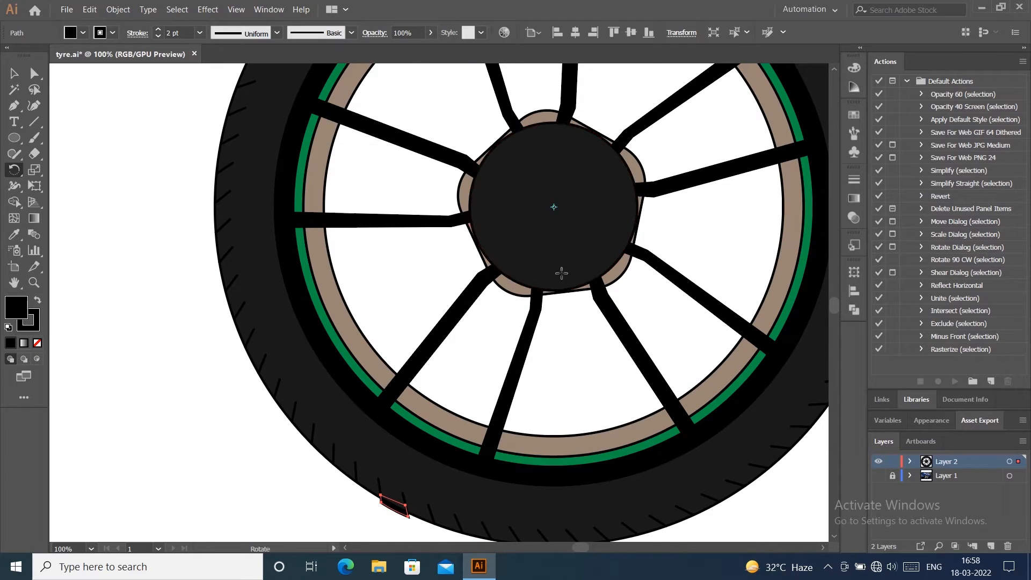
pyautogui.hotkey('ctrl', '0')
pyautogui.rightClick(439, 314)
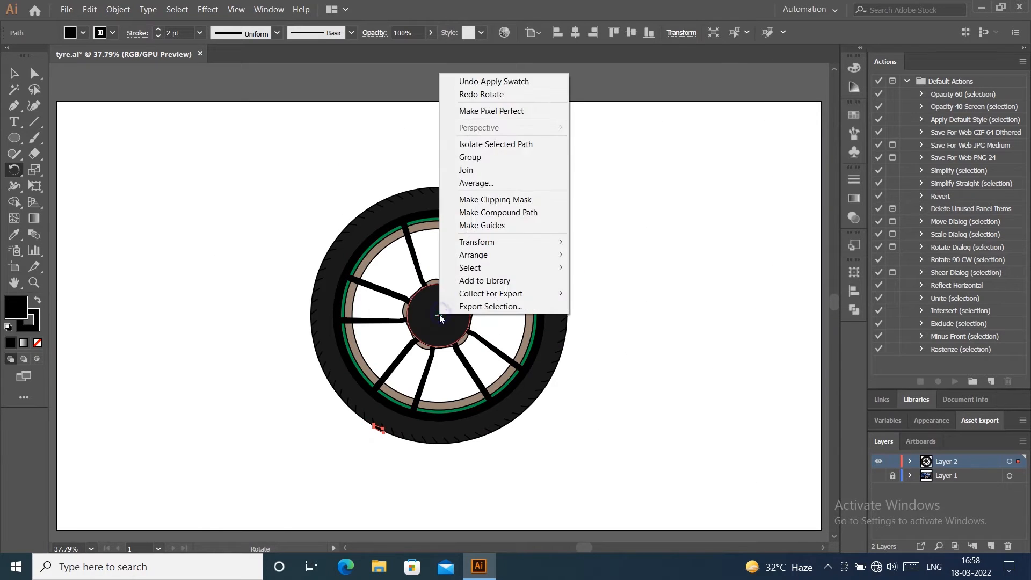
pyautogui.press('Escape')
pyautogui.keyDown('alt'); pyautogui.click(439, 314); pyautogui.keyUp('alt')
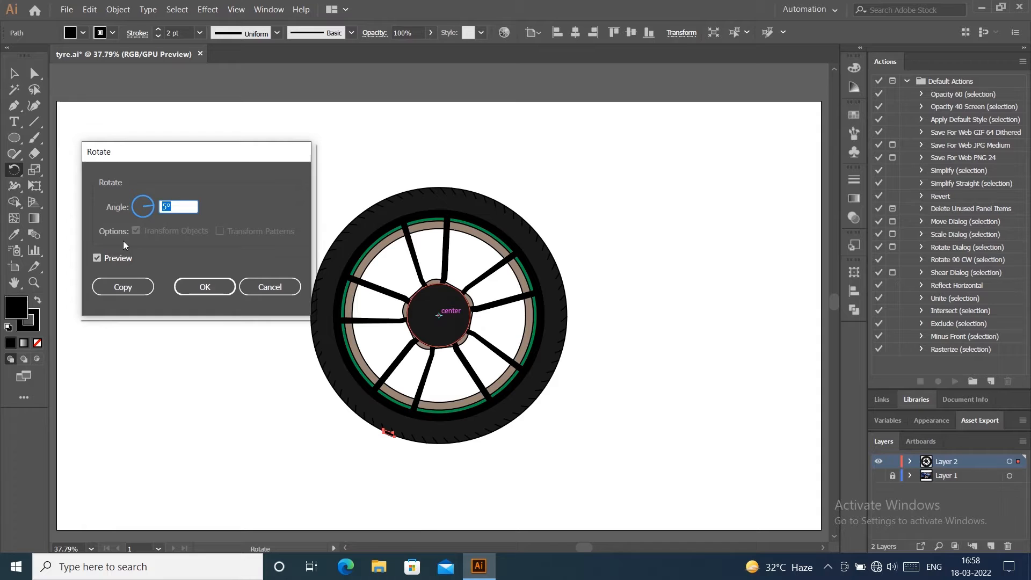
pyautogui.click(115, 285)
pyautogui.hotkey('ctrl', 'd')
pyautogui.hotkey('ctrl', 'd')
pyautogui.hotkey('ctrl', 'd')
pyautogui.hotkey('ctrl', 'd')
pyautogui.hotkey('ctrl', 'd')
pyautogui.hotkey('ctrl', 'd')
pyautogui.hotkey('ctrl', 'd')
pyautogui.hotkey('ctrl', 'd')
pyautogui.hotkey('ctrl', 'd')
pyautogui.hotkey('ctrl', 'd')
pyautogui.hotkey('ctrl', 'd')
pyautogui.hotkey('ctrl', 'd')
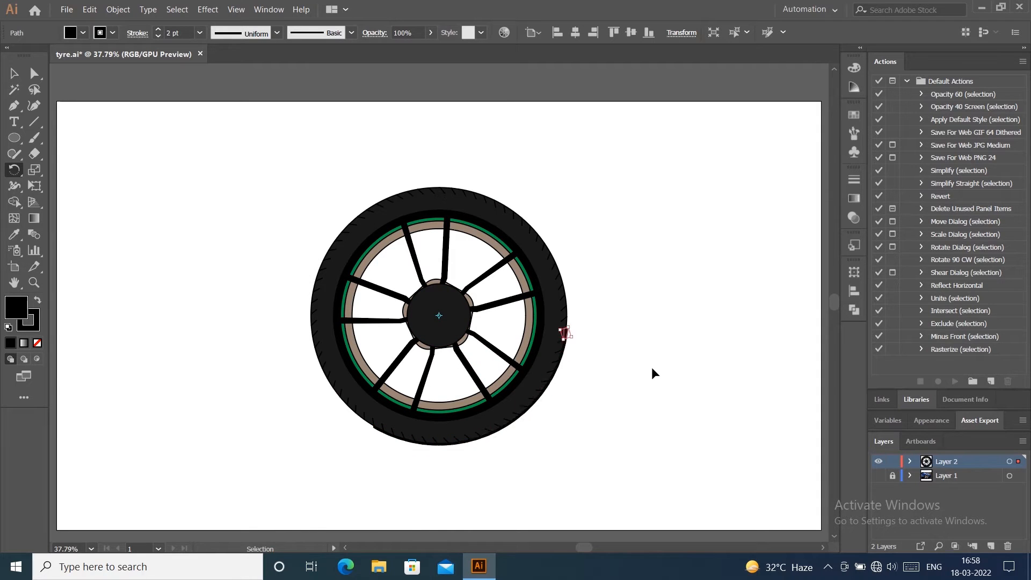
pyautogui.hotkey('ctrl', 'd')
pyautogui.hotkey('ctrl', 'd')
pyautogui.hotkey('ctrl', 'd')
pyautogui.hotkey('ctrl', 'd')
pyautogui.hotkey('ctrl', 'd')
pyautogui.hotkey('ctrl', 'd')
pyautogui.hotkey('ctrl', 'd')
pyautogui.hotkey('ctrl', 'd')
pyautogui.hotkey('ctrl', 'd')
pyautogui.hotkey('ctrl', 'd')
pyautogui.hotkey('ctrl', 'd')
pyautogui.hotkey('ctrl', 'd')
pyautogui.hotkey('ctrl', 'd')
pyautogui.hotkey('ctrl', 'd')
pyautogui.hotkey('ctrl', 'd')
pyautogui.hotkey('ctrl', 'd')
pyautogui.hotkey('ctrl', 'd')
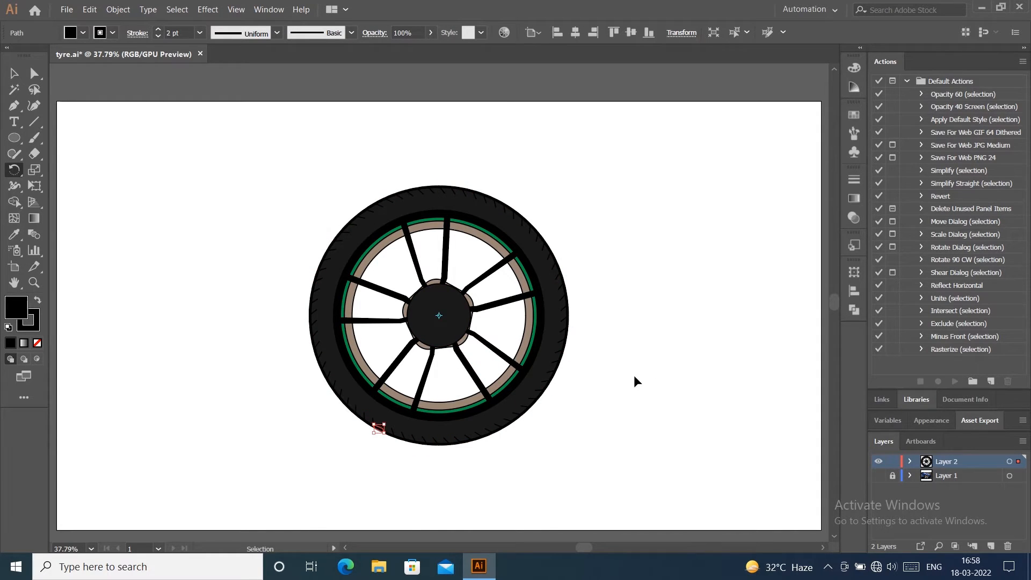
pyautogui.scroll(-1, 629, 377)
pyautogui.scroll(6, 502, 419)
pyautogui.scroll(-5, 361, 444)
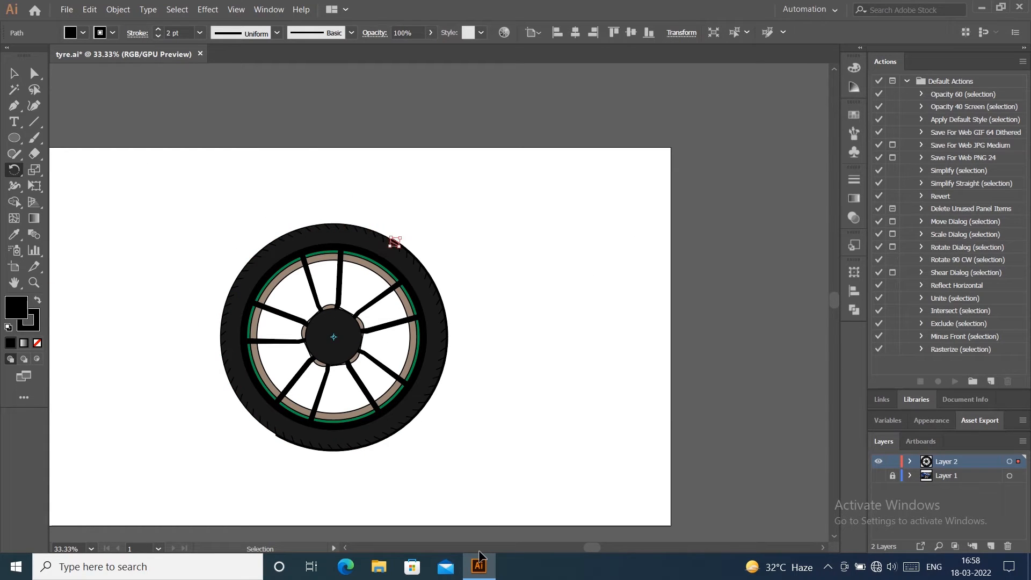
# Step: Undo the rotated copies of the tread block around the tyre, leaving only the original block at its lower-left edge
pyautogui.hotkey('ctrl', 'd')
pyautogui.hotkey('ctrl', 'd')
pyautogui.hotkey('ctrl', 'd')
pyautogui.hotkey('ctrl', 'd')
pyautogui.hotkey('ctrl', 'd')
pyautogui.hotkey('ctrl', 'd')
pyautogui.hotkey('ctrl', 'd')
pyautogui.hotkey('ctrl', 'd')
pyautogui.hotkey('ctrl', 'd')
pyautogui.hotkey('ctrl', 'd')
pyautogui.hotkey('ctrl', 'd')
pyautogui.hotkey('ctrl', 'd')
pyautogui.hotkey('ctrl', 'd')
pyautogui.hotkey('ctrl', 'd')
pyautogui.hotkey('ctrl', 'd')
pyautogui.hotkey('ctrl', 'd')
pyautogui.hotkey('ctrl', 'd')
pyautogui.hotkey('ctrl', 'd')
pyautogui.hotkey('ctrl', 'd')
pyautogui.hotkey('ctrl', 'd')
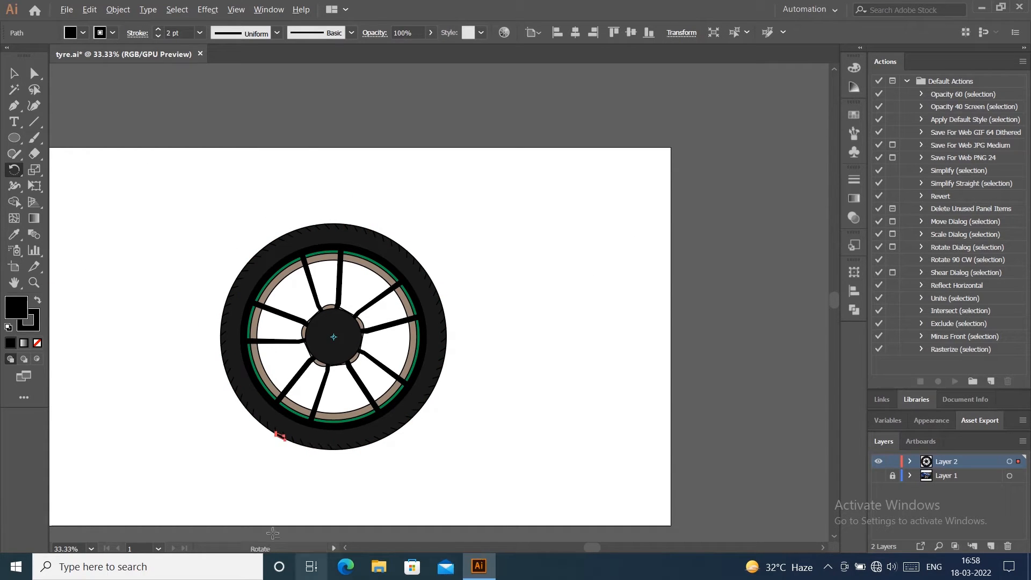
# Step: Remove the stroke from the black tread block on the tyre's lower-left edge
pyautogui.scroll(4, 269, 440)
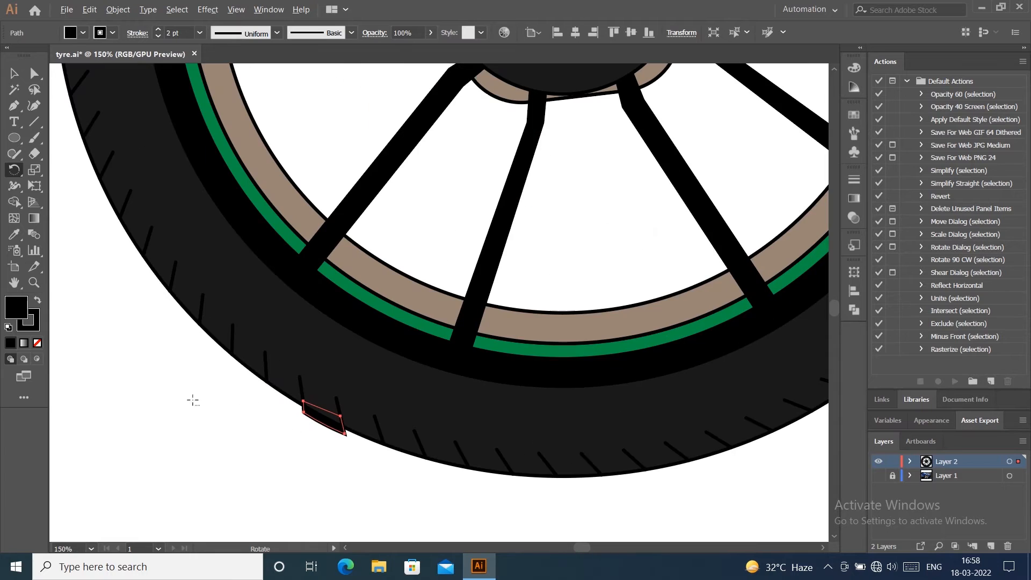
pyautogui.click(32, 329)
pyautogui.click(37, 342)
# Step: Try to repeat rotated copies of the strokeless tread block along the tyre's edge, and undo them
pyautogui.hotkey('ctrl', 'd')
pyautogui.hotkey('ctrl', 'd')
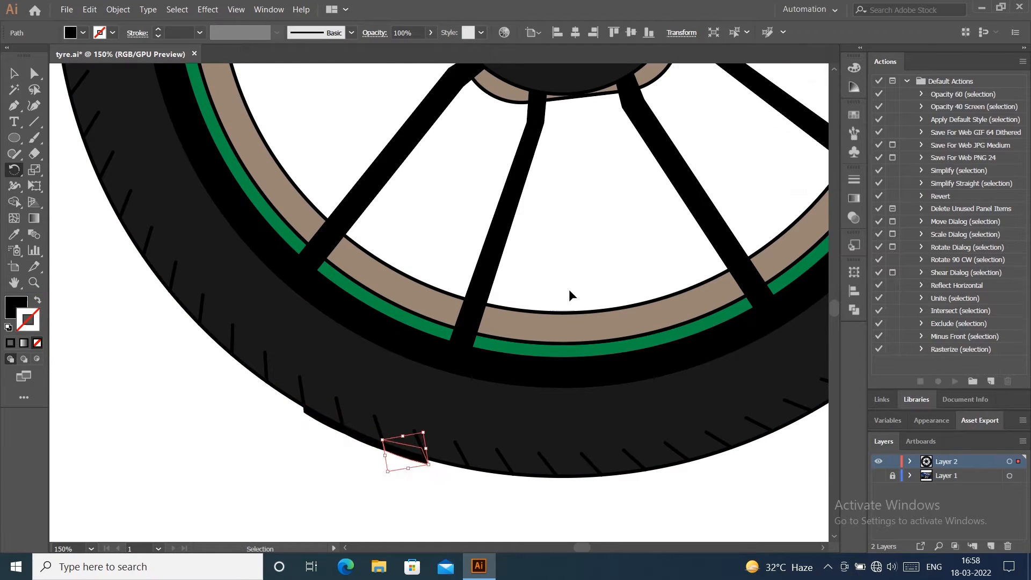
pyautogui.hotkey('ctrl', 'shift', 'a')
pyautogui.click(16, 74)
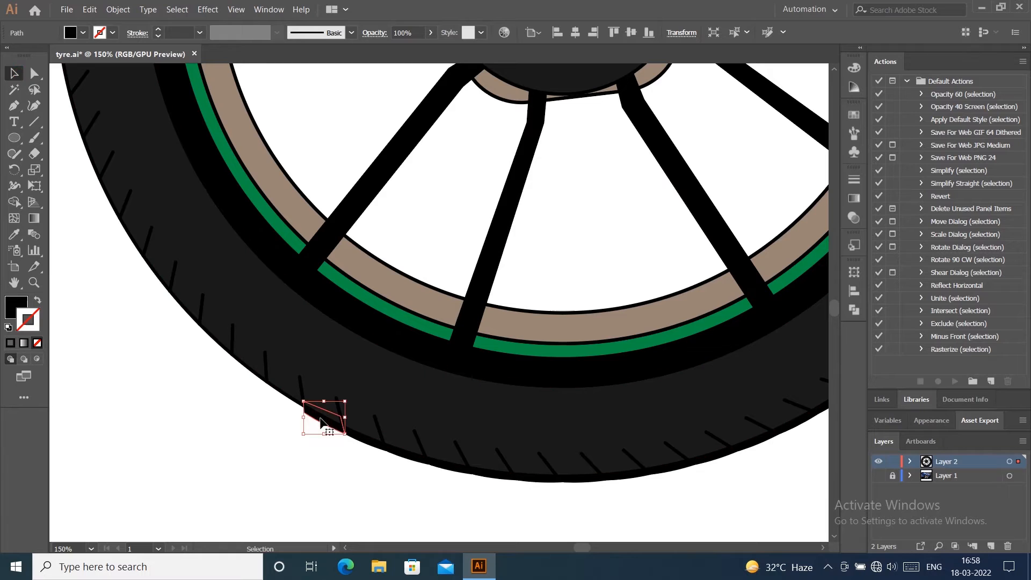
pyautogui.click(326, 450)
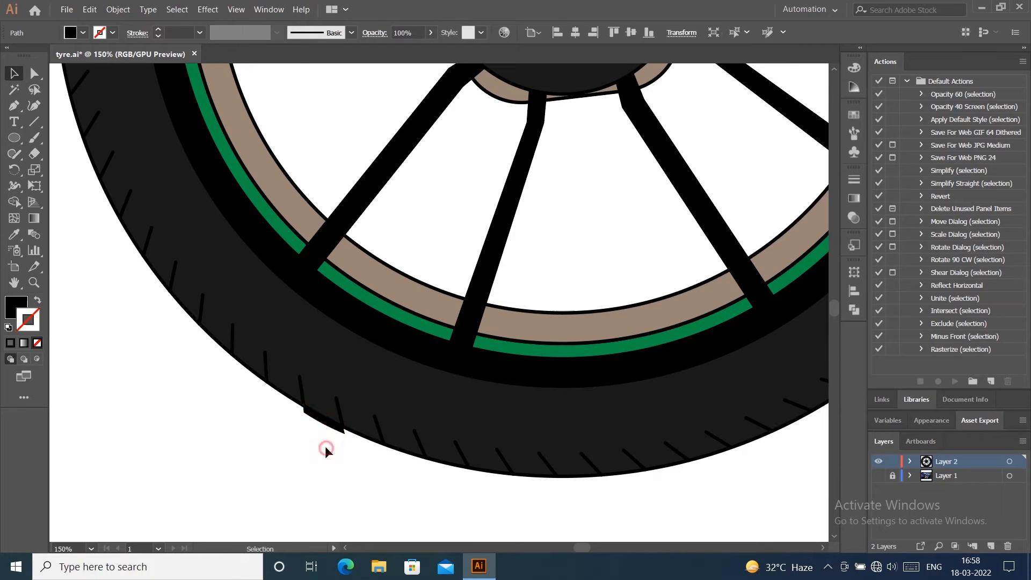
# Step: Shrink the tread block slightly from its lower outer corner so it fits between the two tread lines
pyautogui.click(326, 422)
pyautogui.scroll(2, 326, 435)
pyautogui.moveTo(363, 433); pyautogui.dragTo(359, 430)
pyautogui.click(351, 463)
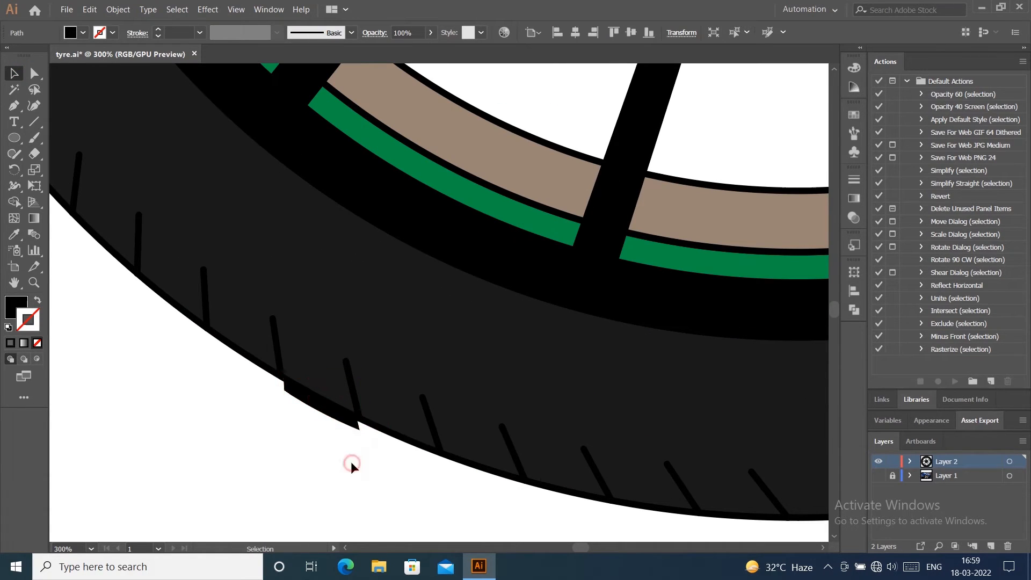
pyautogui.hotkey('ctrl', 'z')
pyautogui.hotkey('ctrl', 'z')
pyautogui.hotkey('ctrl', 'shift', 'z')
pyautogui.click(353, 478)
pyautogui.click(326, 411)
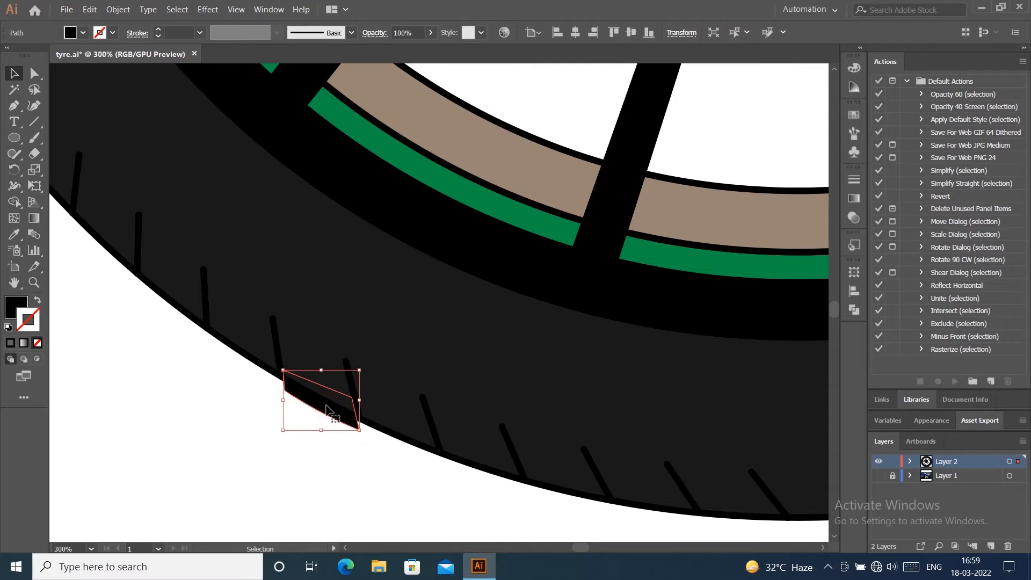
# Step: Copy the strokeless tread block in repeated rotations about the hub circle's centre all around the tyre's edge
pyautogui.hotkey('ctrl', '0')
pyautogui.press('r')
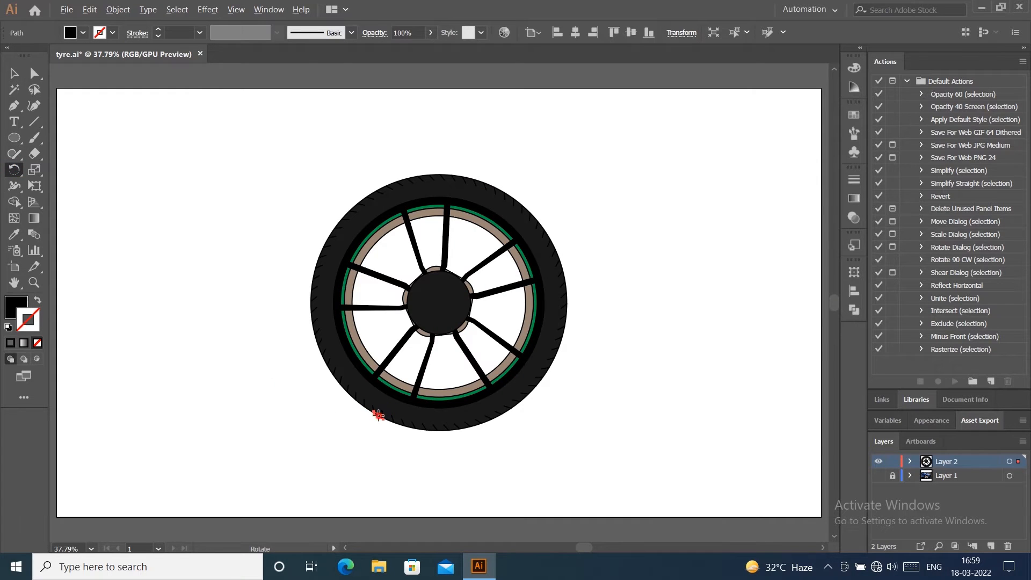
pyautogui.keyDown('alt'); pyautogui.click(439, 301); pyautogui.keyUp('alt')
pyautogui.hotkey('ctrl', 'd')
pyautogui.hotkey('ctrl', 'd')
pyautogui.hotkey('ctrl', 'd')
pyautogui.hotkey('ctrl', 'd')
pyautogui.hotkey('ctrl', 'd')
pyautogui.hotkey('ctrl', 'd')
pyautogui.hotkey('ctrl', 'd')
pyautogui.hotkey('ctrl', 'd')
pyautogui.hotkey('ctrl', 'd')
pyautogui.hotkey('ctrl', 'd')
pyautogui.hotkey('ctrl', 'd')
pyautogui.hotkey('ctrl', 'd')
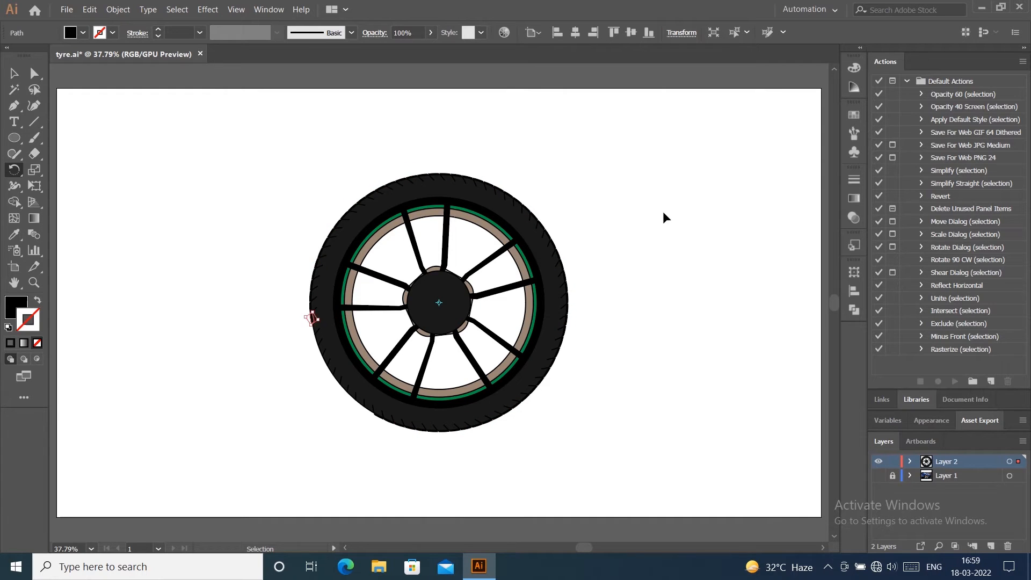
pyautogui.hotkey('ctrl', 'd')
pyautogui.hotkey('ctrl', 'd')
pyautogui.hotkey('ctrl', 'd')
pyautogui.hotkey('ctrl', 'd')
pyautogui.hotkey('ctrl', 'd')
pyautogui.hotkey('ctrl', 'd')
pyautogui.hotkey('ctrl', 'd')
pyautogui.hotkey('ctrl', 'd')
pyautogui.hotkey('ctrl', 'd')
pyautogui.hotkey('ctrl', 'd')
pyautogui.hotkey('ctrl', 'd')
pyautogui.hotkey('ctrl', 'd')
pyautogui.click(13, 73)
pyautogui.click(483, 185)
pyautogui.click(539, 146)
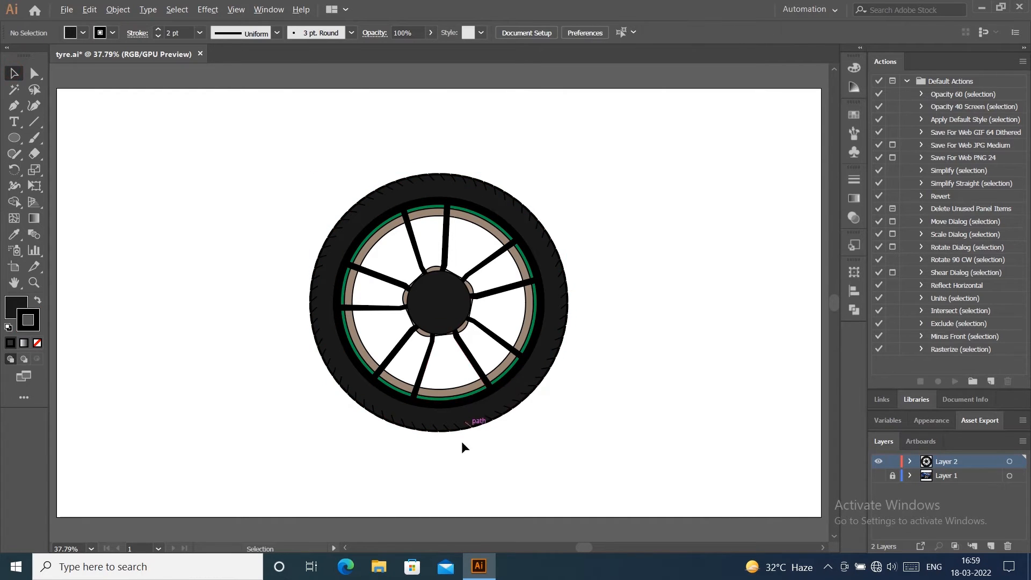
pyautogui.scroll(3, 462, 442)
pyautogui.scroll(-2, 463, 413)
pyautogui.scroll(1, 623, 270)
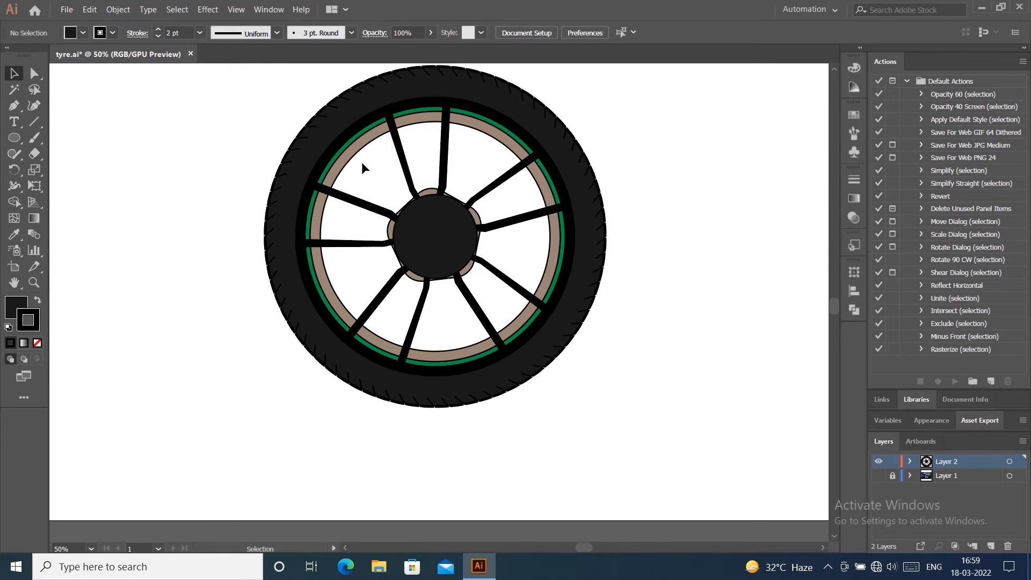
pyautogui.press('l')
pyautogui.moveTo(127, 162); pyautogui.dragTo(287, 314)
pyautogui.click(14, 73)
pyautogui.press('Delete')
# Step: Enlarge the dark hub circle about its centre to just inside the tyre's outer edge and remove its fill
pyautogui.click(417, 243)
pyautogui.moveTo(477, 278); pyautogui.dragTo(595, 396)
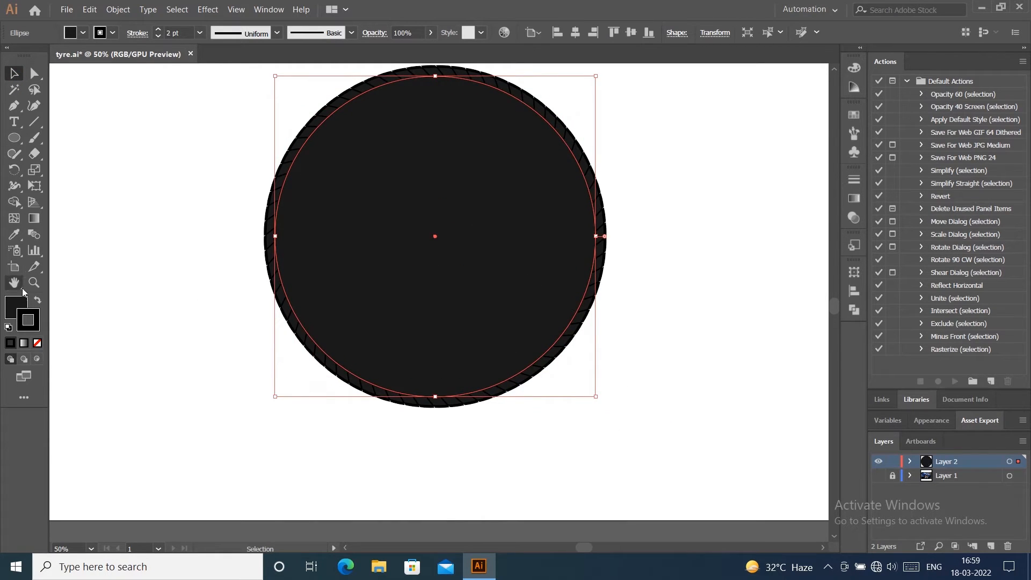
pyautogui.click(16, 306)
pyautogui.click(37, 342)
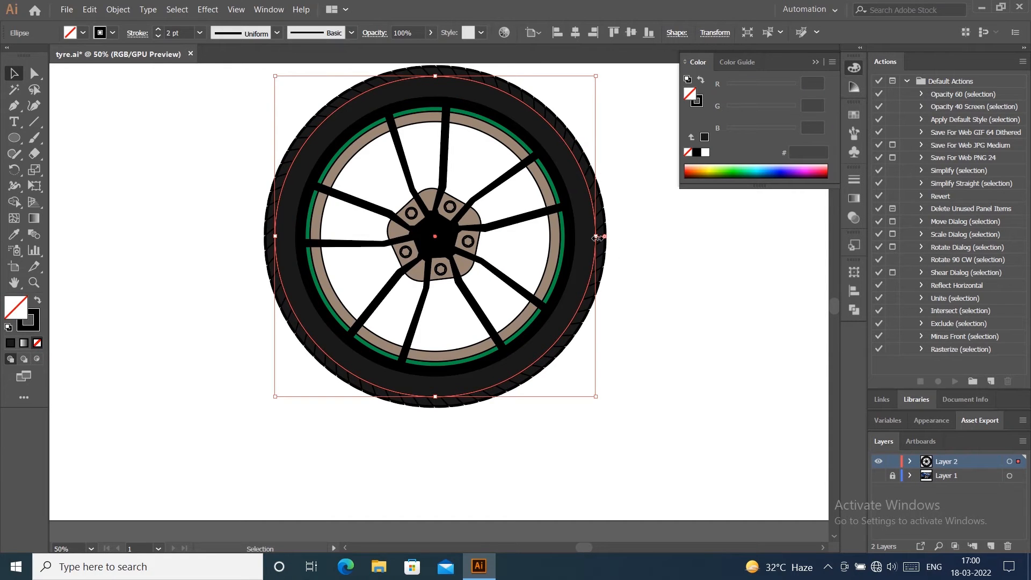
# Step: Duplicate the large circle concentrically down to the rim's outer edge and make the band between both circles a ring with Shape Builder
pyautogui.moveTo(596, 238)
pyautogui.mouseDown()
pyautogui.moveTo(573, 185)
pyautogui.moveTo(506, 239)
pyautogui.moveTo(575, 247)
pyautogui.moveTo(576, 237)
pyautogui.mouseUp()
pyautogui.keyDown('shift'); pyautogui.click(587, 286); pyautogui.keyUp('shift')
pyautogui.click(15, 202)
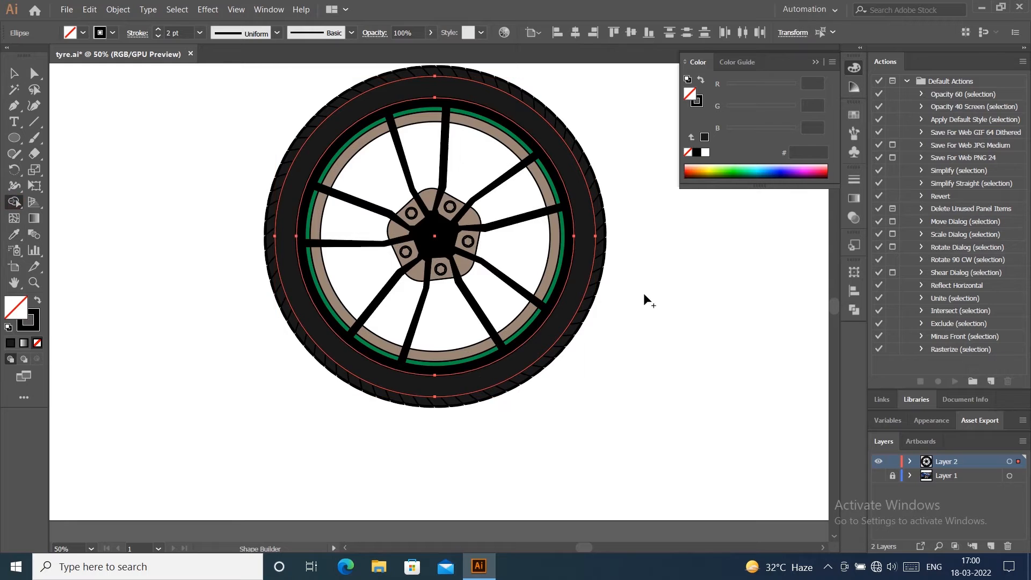
pyautogui.click(581, 273)
pyautogui.keyDown('alt'); pyautogui.click(550, 262); pyautogui.keyUp('alt')
pyautogui.click(13, 73)
pyautogui.click(738, 374)
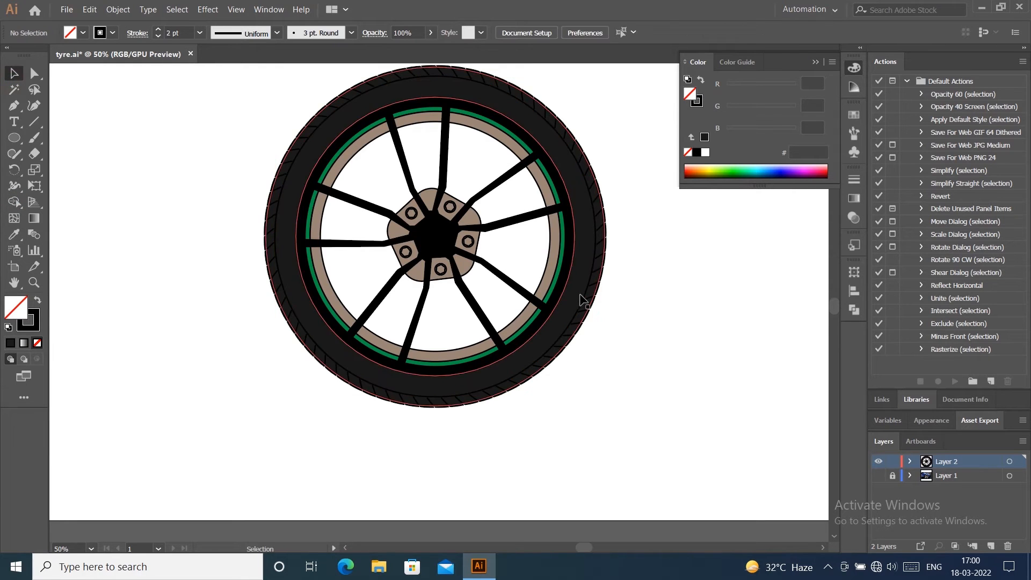
# Step: Fill the tyre's sidewall ring with white and lower its opacity to 9%
pyautogui.click(584, 300)
pyautogui.click(83, 33)
pyautogui.click(28, 56)
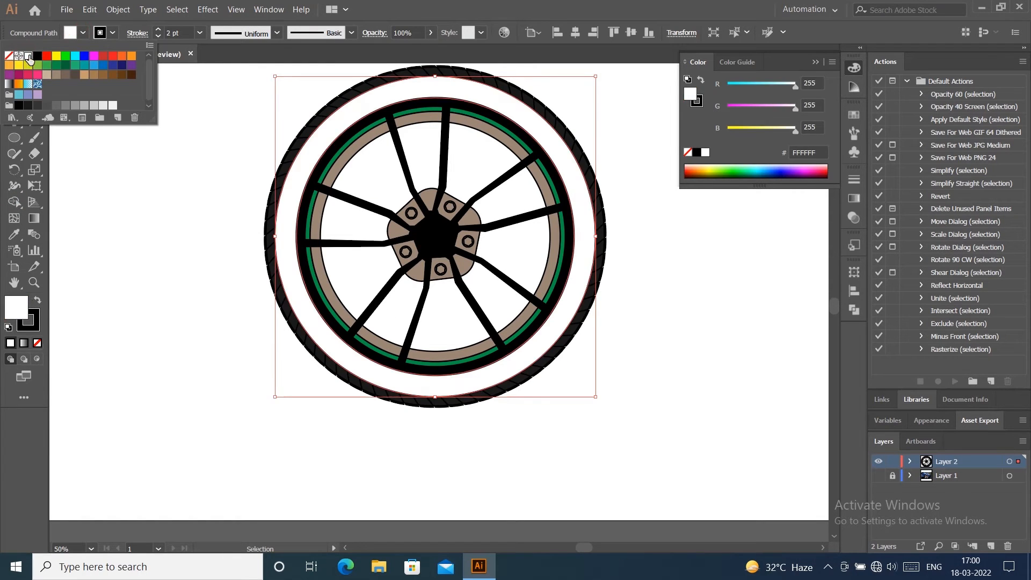
pyautogui.click(37, 327)
pyautogui.click(84, 33)
pyautogui.click(214, 160)
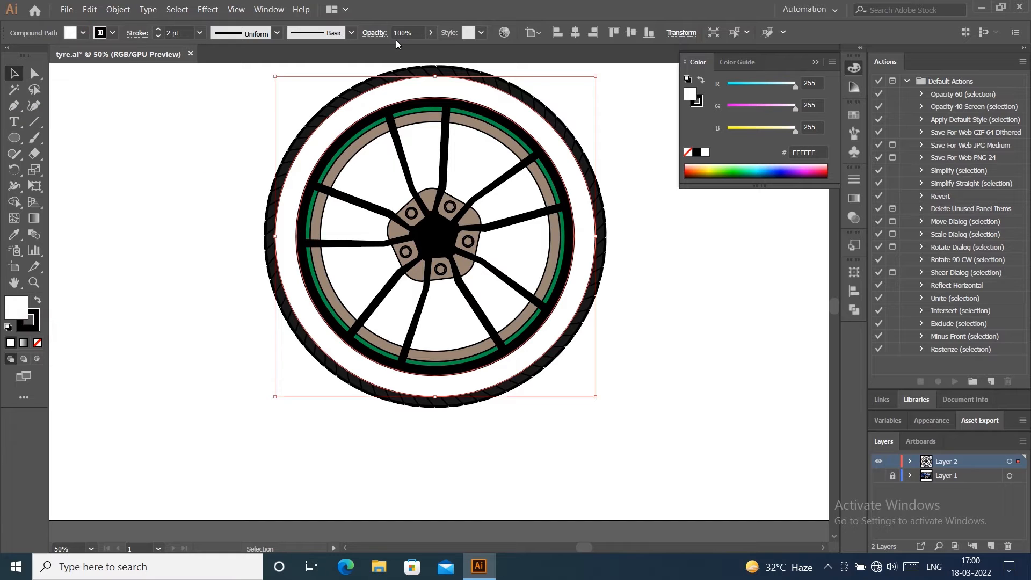
pyautogui.click(430, 33)
pyautogui.moveTo(429, 50); pyautogui.dragTo(381, 49)
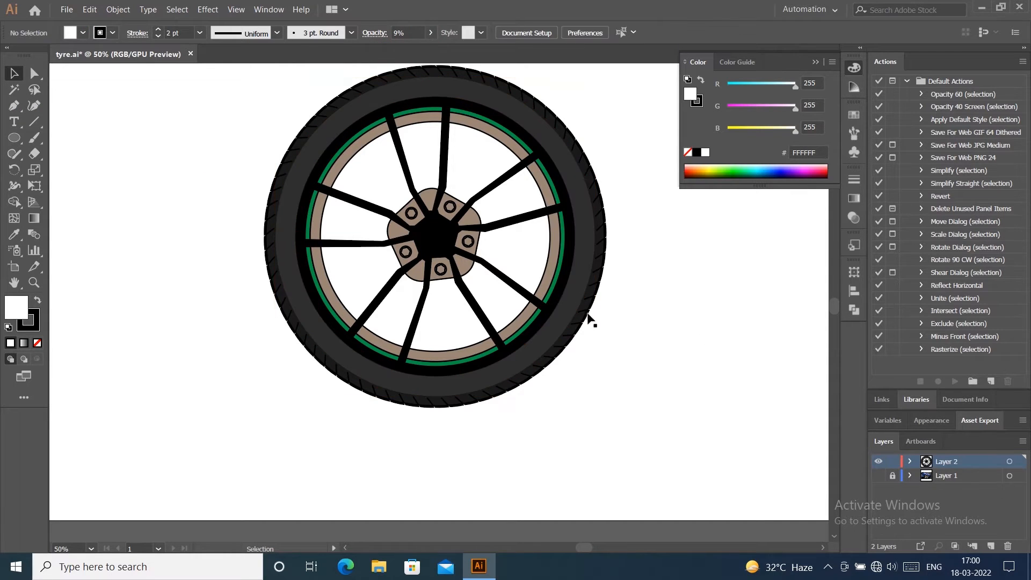
# Step: Swap the sidewall ring's fill and stroke colours to make its fill black, and remove the stroke
pyautogui.click(38, 300)
pyautogui.click(94, 201)
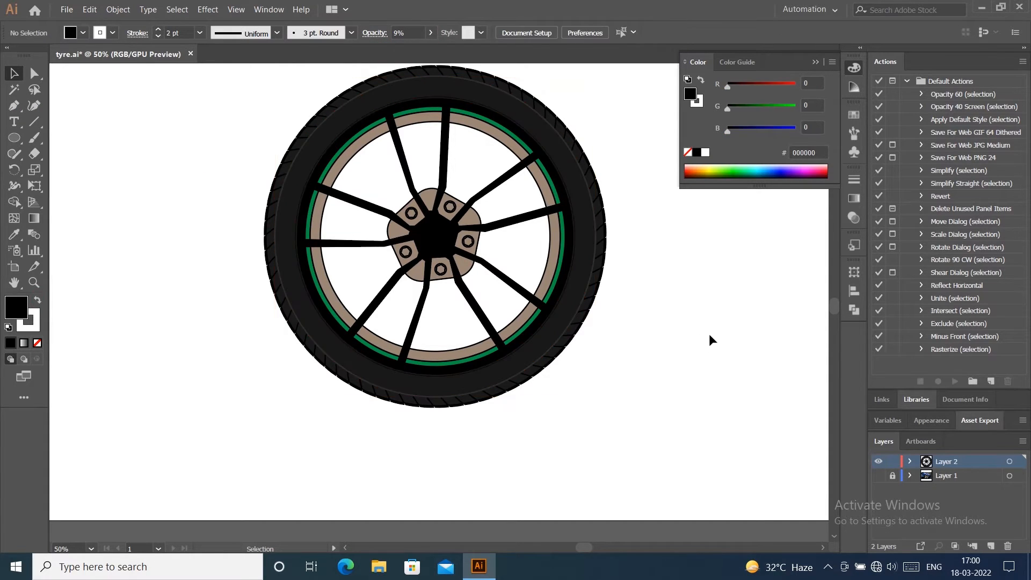
pyautogui.click(587, 267)
pyautogui.click(111, 33)
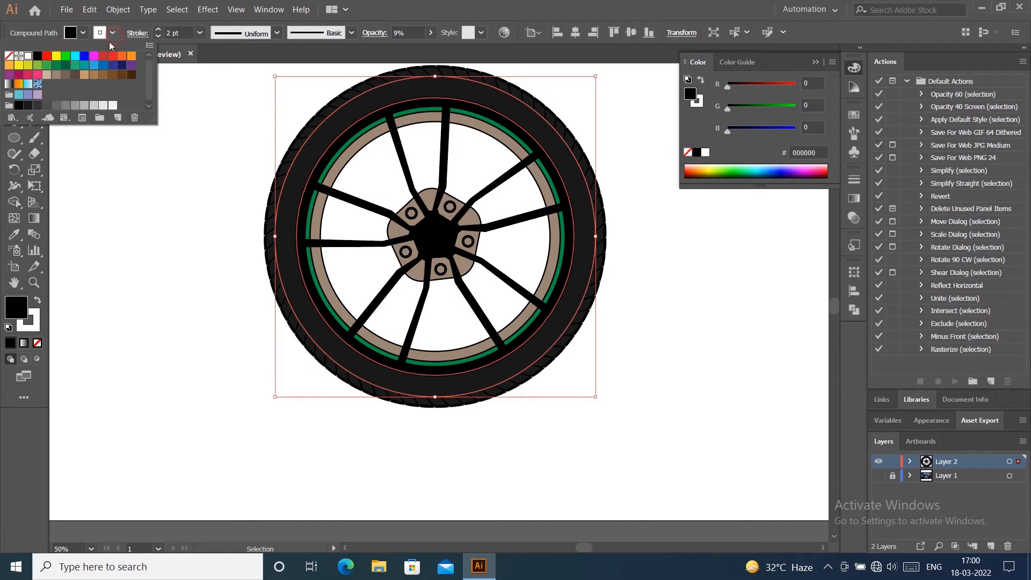
pyautogui.click(12, 58)
# Step: Set the black sidewall ring's opacity to 100%
pyautogui.click(547, 254)
pyautogui.click(578, 260)
pyautogui.click(82, 33)
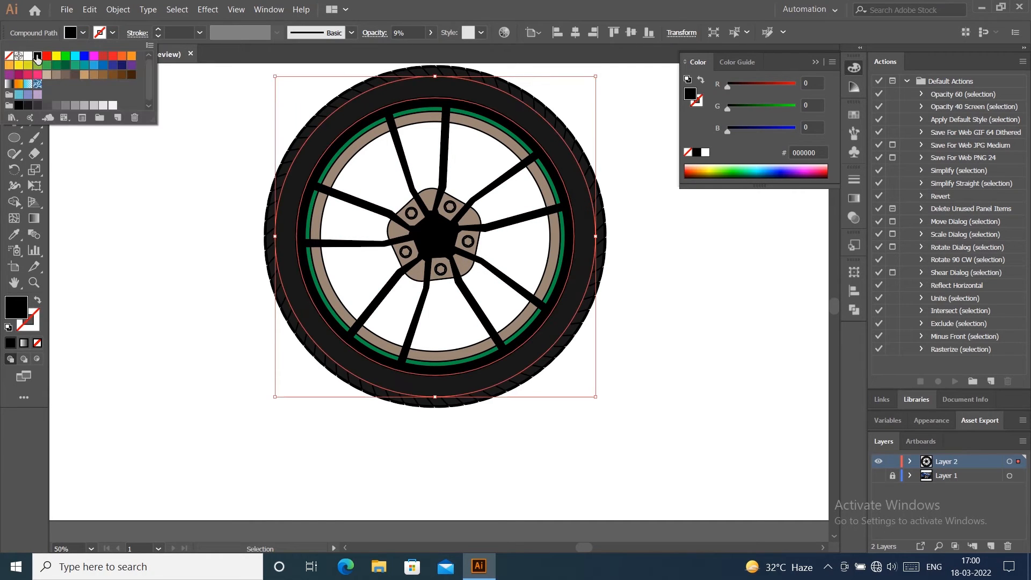
pyautogui.click(428, 37)
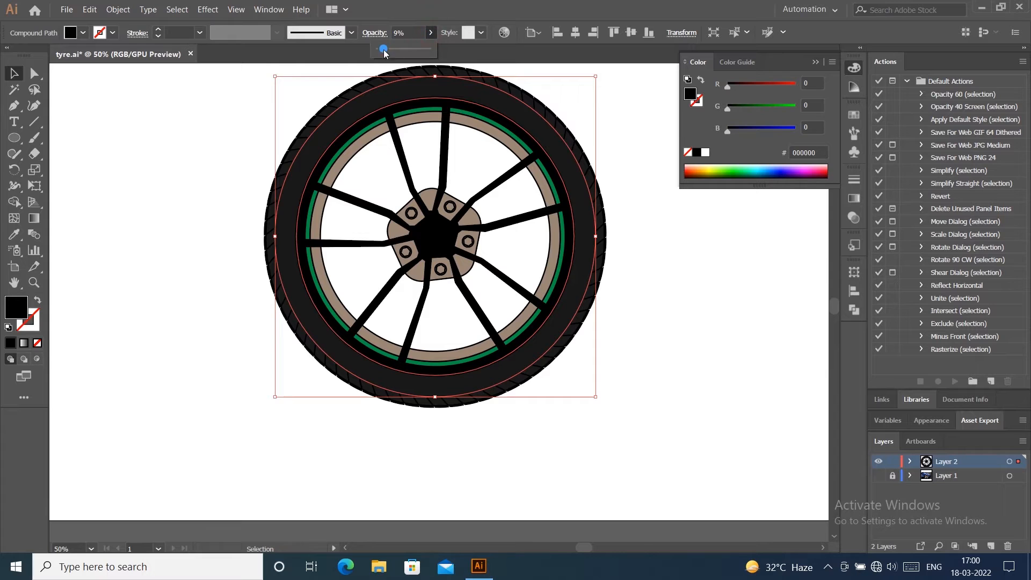
pyautogui.moveTo(384, 50); pyautogui.dragTo(431, 50)
pyautogui.click(666, 255)
# Step: Fill the sidewall ring with dark grey 333333
pyautogui.click(536, 347)
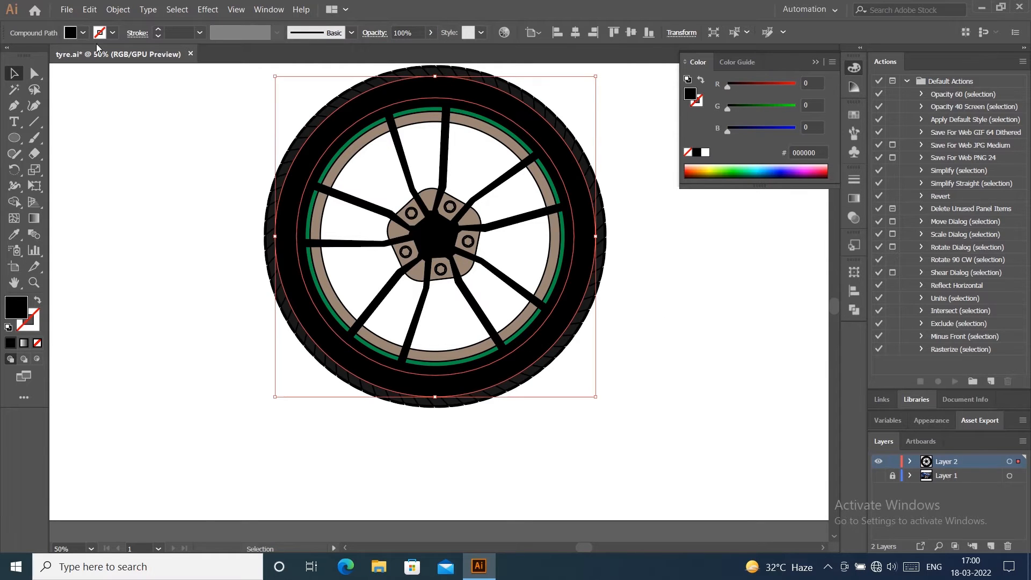
pyautogui.click(80, 32)
pyautogui.click(80, 33)
pyautogui.click(80, 33)
pyautogui.click(24, 106)
pyautogui.click(34, 106)
pyautogui.click(777, 253)
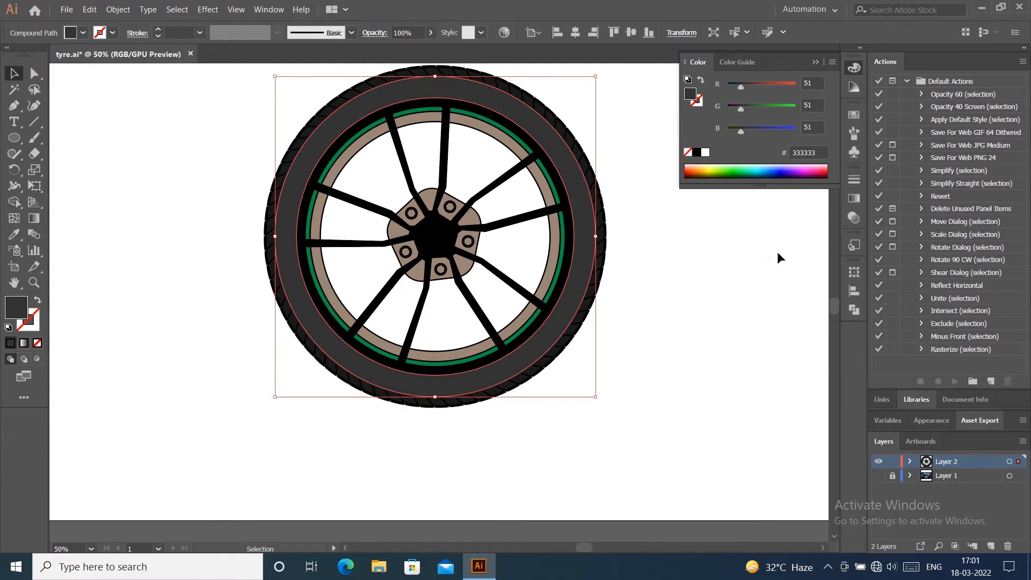
# Step: Set the sidewall ring's fill to the near-black colour 131413
pyautogui.click(583, 226)
pyautogui.click(82, 33)
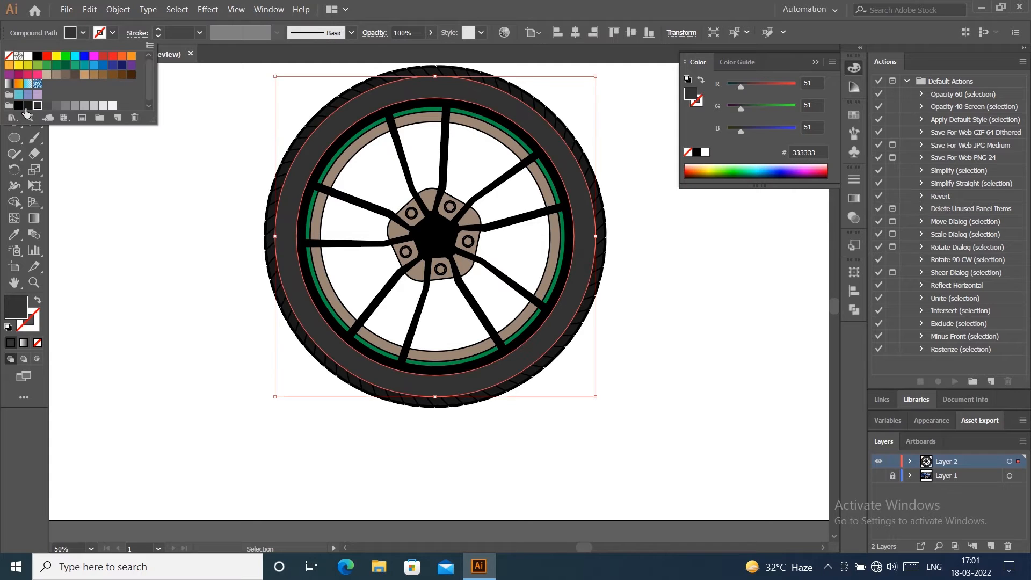
pyautogui.click(24, 108)
pyautogui.doubleClick(16, 307)
pyautogui.click(215, 363)
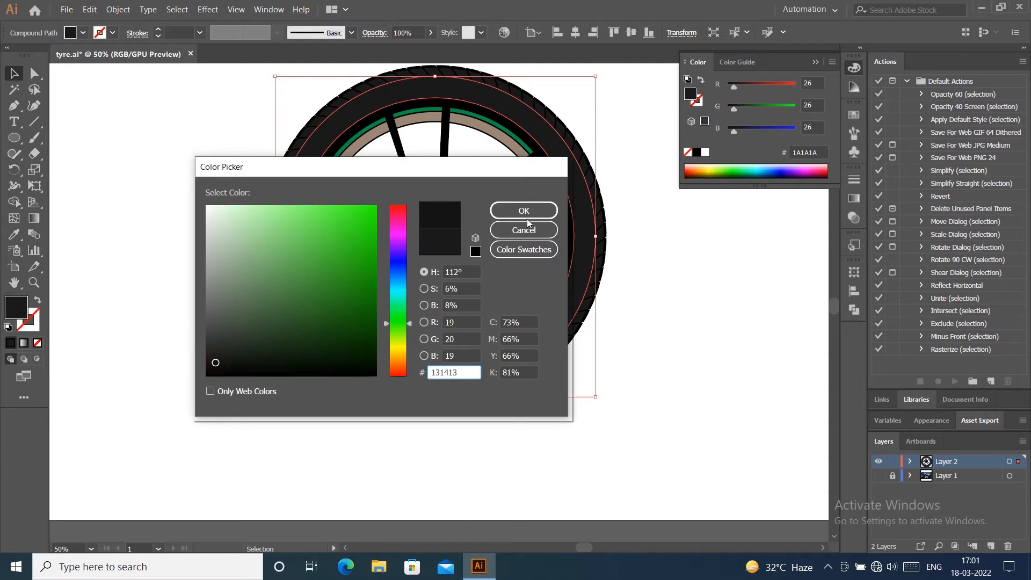
pyautogui.click(526, 216)
pyautogui.click(734, 392)
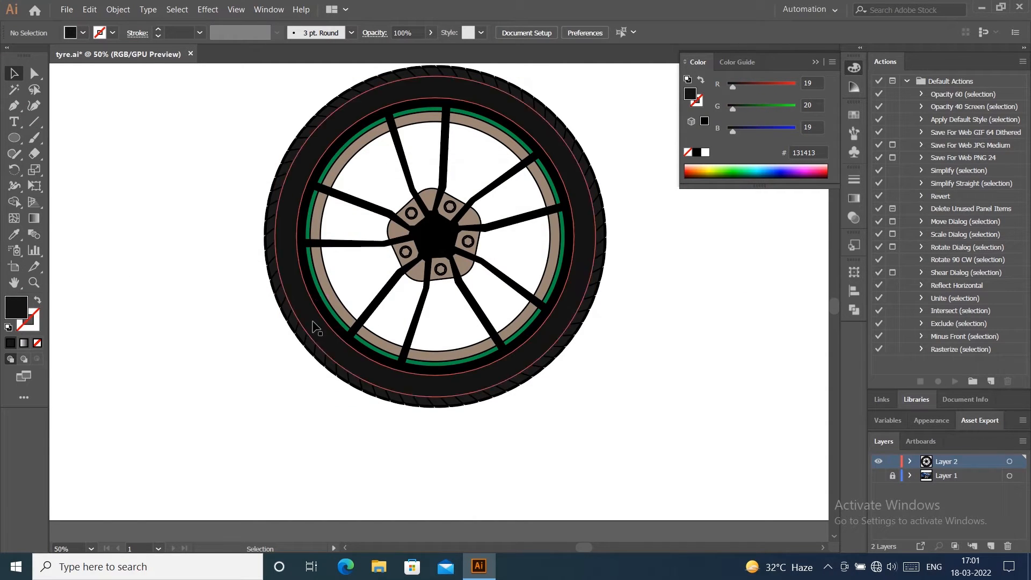
# Step: Try brown fills on the rim-and-spokes shape and settle on the light blue swatch
pyautogui.click(343, 328)
pyautogui.click(83, 33)
pyautogui.click(84, 74)
pyautogui.click(75, 76)
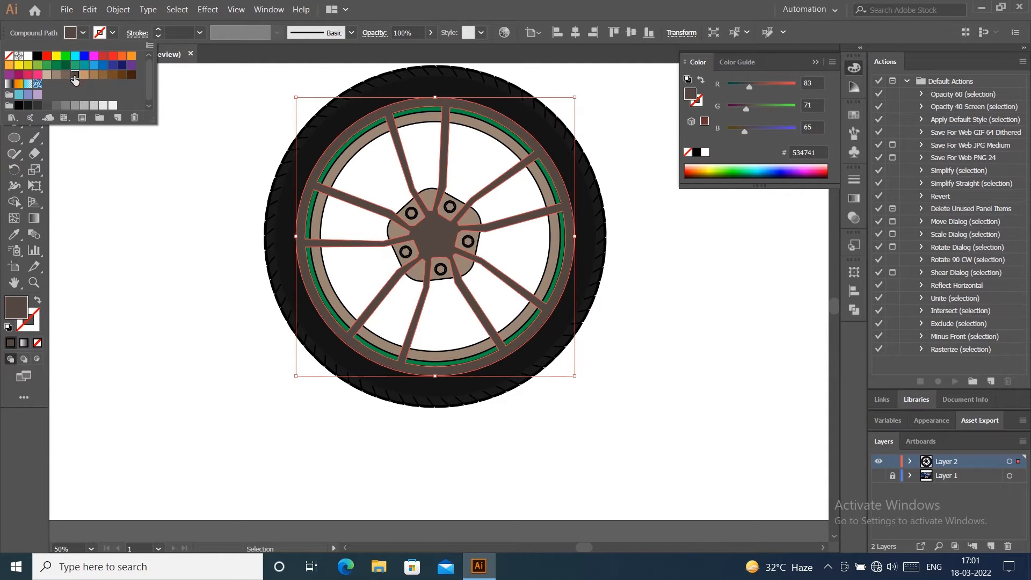
pyautogui.click(94, 66)
# Step: Try the tan fill C69C6D on the rim and spokes, and undo it
pyautogui.click(86, 75)
pyautogui.click(316, 198)
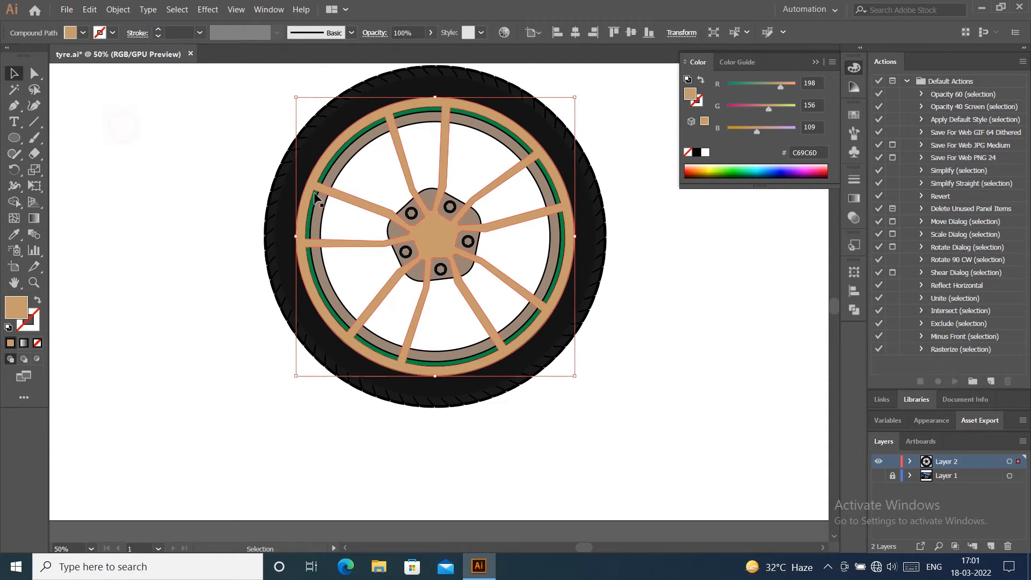
pyautogui.click(34, 73)
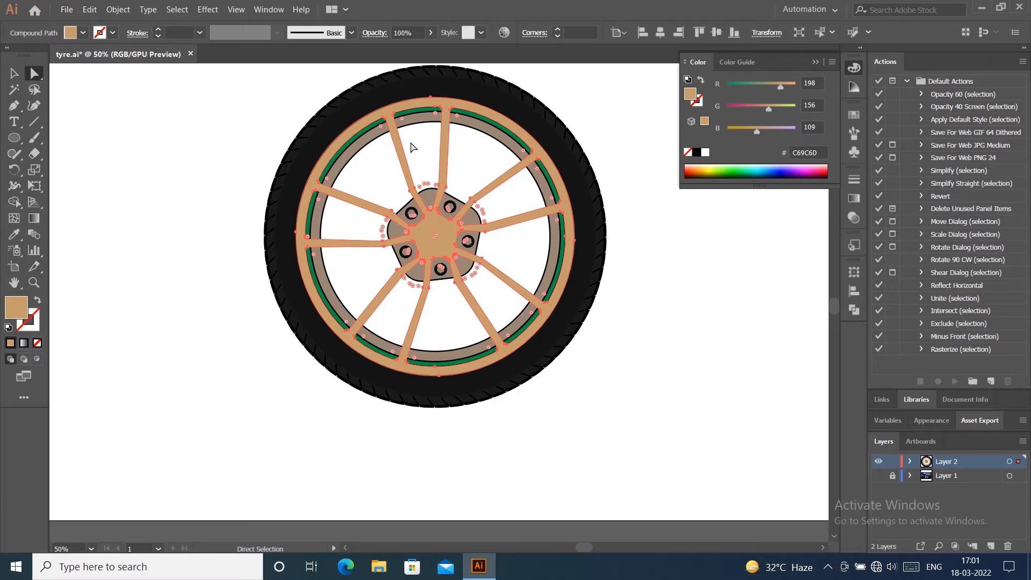
pyautogui.click(14, 73)
pyautogui.click(636, 274)
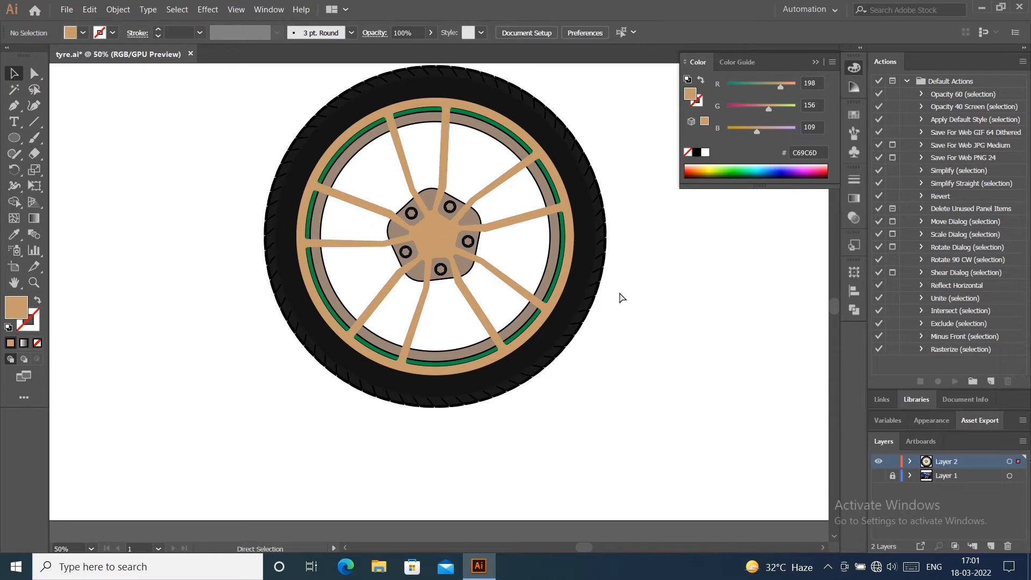
pyautogui.hotkey('ctrl', 'z')
# Step: Try to reshape the spoke gap's inner corner beside the hub centre with the Direct Selection tool, and undo it
pyautogui.click(33, 73)
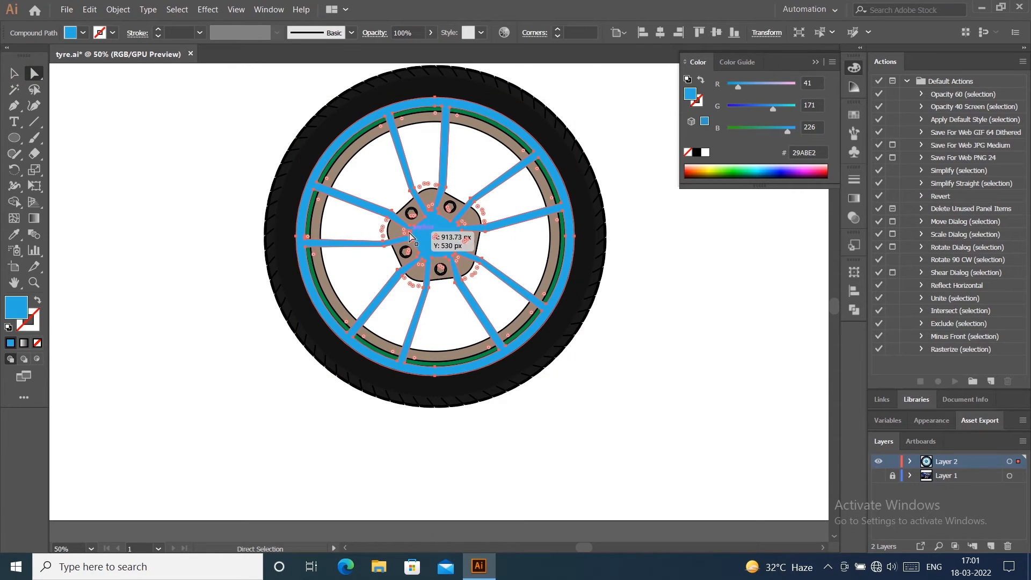
pyautogui.scroll(2, 410, 234)
pyautogui.moveTo(410, 234); pyautogui.dragTo(317, 248)
pyautogui.hotkey('ctrl', 'z')
pyautogui.hotkey('ctrl', 'z')
# Step: Round the hub-side corners of the left spoke gap by 5.06 px and of the upper-left gap by 12.6 px, plus the top gap's corners
pyautogui.click(410, 230)
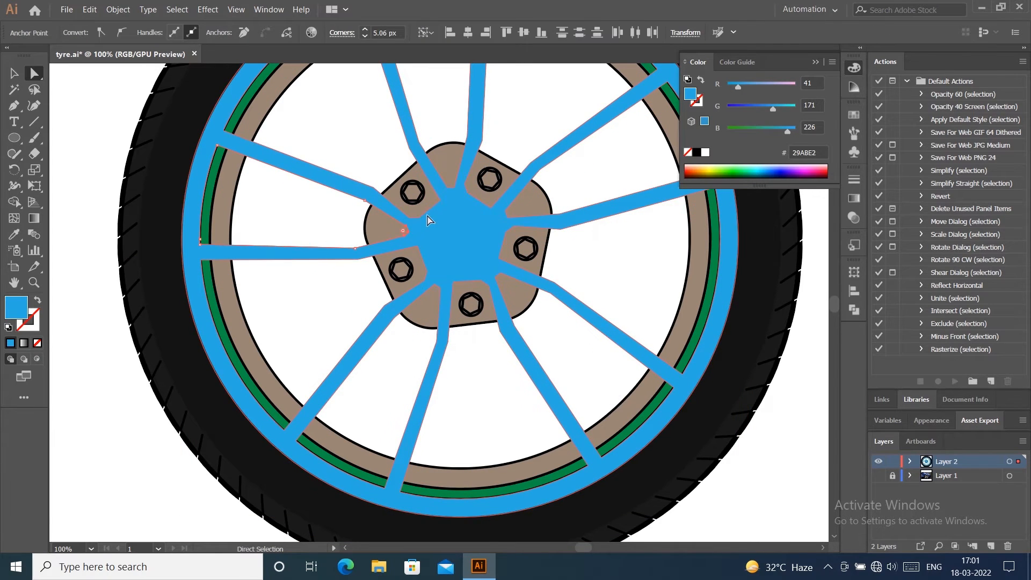
pyautogui.click(419, 217)
pyautogui.keyDown('shift'); pyautogui.click(410, 217); pyautogui.keyUp('shift')
pyautogui.keyDown('shift'); pyautogui.click(441, 200); pyautogui.keyUp('shift')
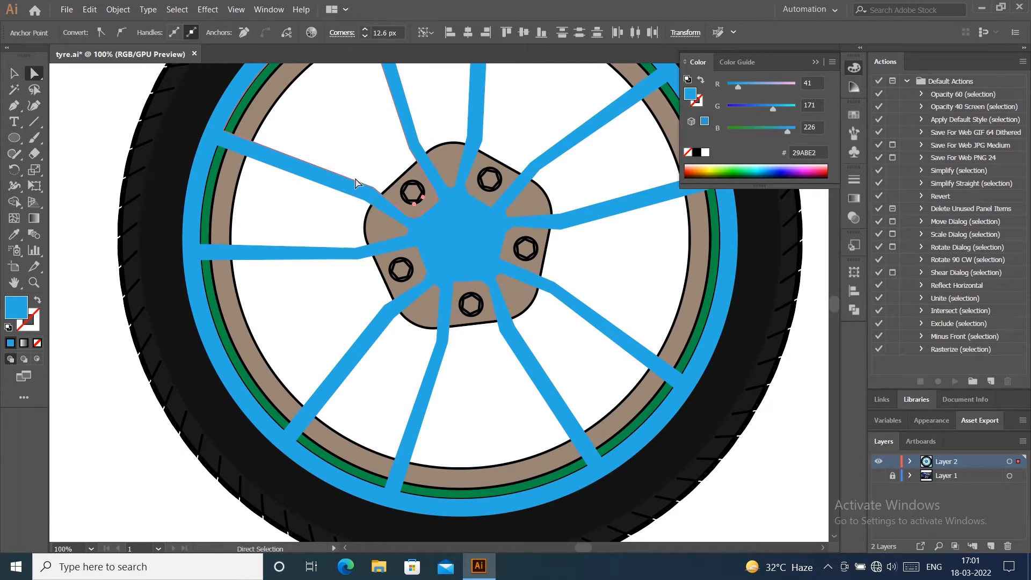
pyautogui.click(456, 188)
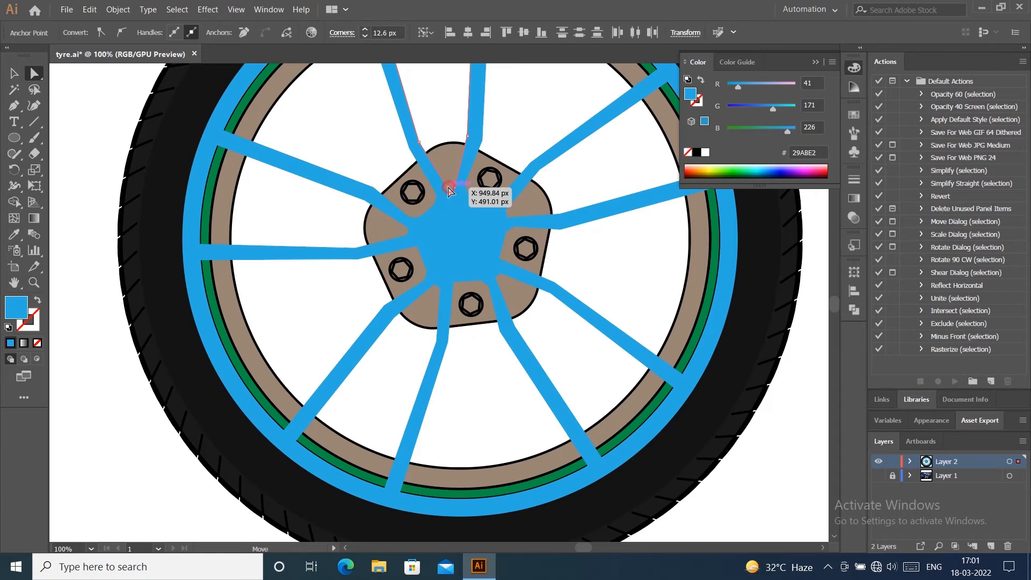
# Step: Select the hub-side corner points of the remaining spoke gaps together and round them by 5.06 px
pyautogui.click(506, 211)
pyautogui.keyDown('shift'); pyautogui.click(514, 225); pyautogui.keyUp('shift')
pyautogui.keyDown('shift'); pyautogui.click(506, 232); pyautogui.keyUp('shift')
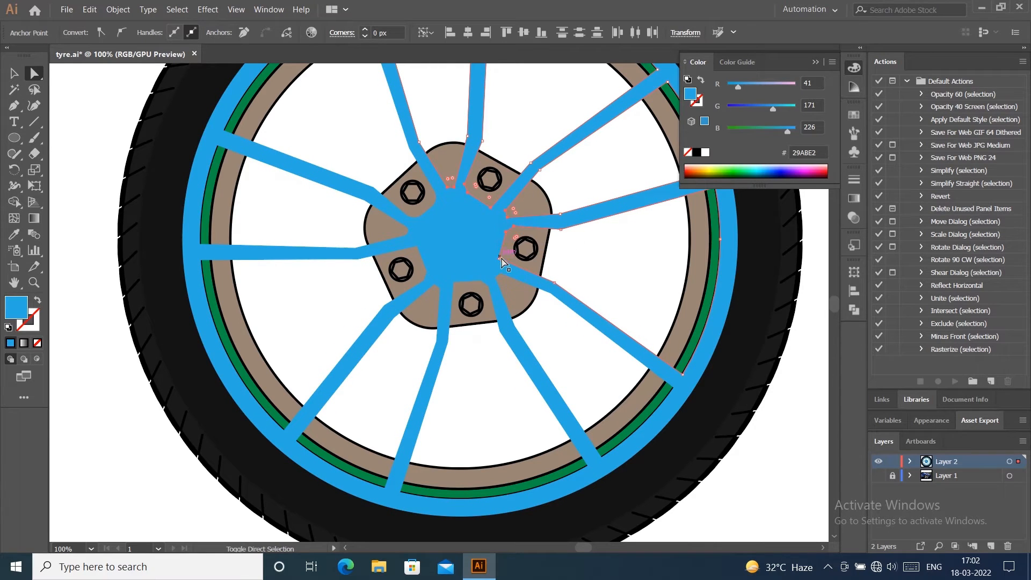
pyautogui.keyDown('shift'); pyautogui.click(499, 258); pyautogui.keyUp('shift')
pyautogui.keyDown('shift'); pyautogui.click(496, 277); pyautogui.keyUp('shift')
pyautogui.keyDown('shift'); pyautogui.click(500, 273); pyautogui.keyUp('shift')
pyautogui.keyDown('shift'); pyautogui.click(488, 285); pyautogui.keyUp('shift')
pyautogui.keyDown('shift'); pyautogui.click(480, 280); pyautogui.keyUp('shift')
pyautogui.keyDown('shift'); pyautogui.click(453, 282); pyautogui.keyUp('shift')
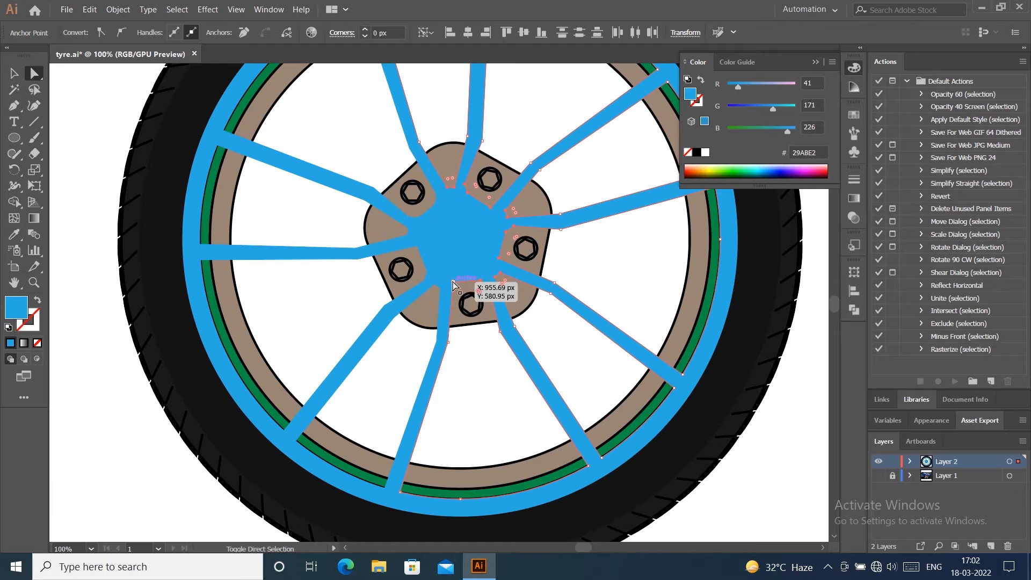
pyautogui.keyDown('shift'); pyautogui.click(439, 288); pyautogui.keyUp('shift')
pyautogui.keyDown('shift'); pyautogui.click(434, 284); pyautogui.keyUp('shift')
pyautogui.keyDown('shift'); pyautogui.click(427, 269); pyautogui.keyUp('shift')
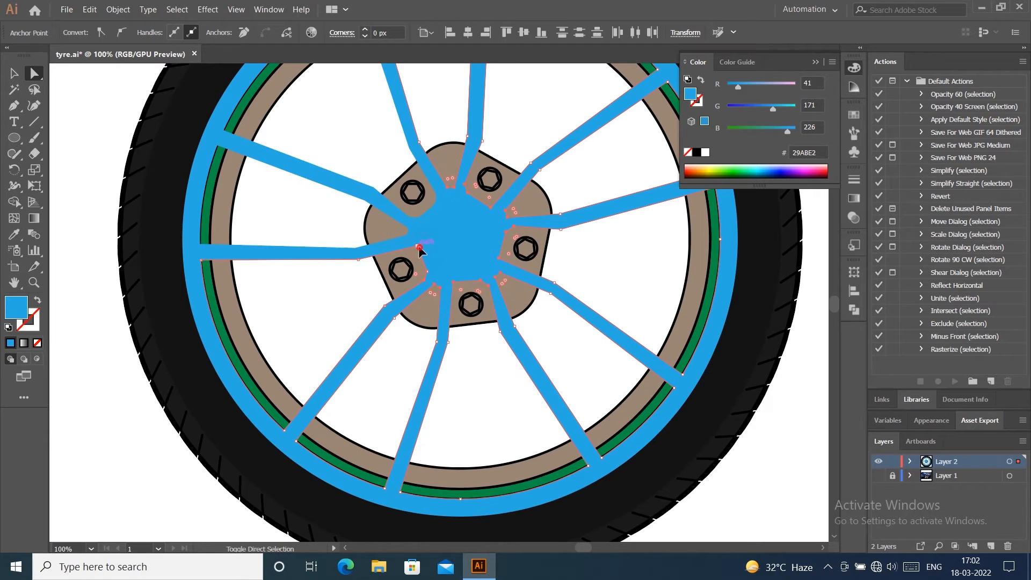
pyautogui.moveTo(413, 261); pyautogui.dragTo(304, 342)
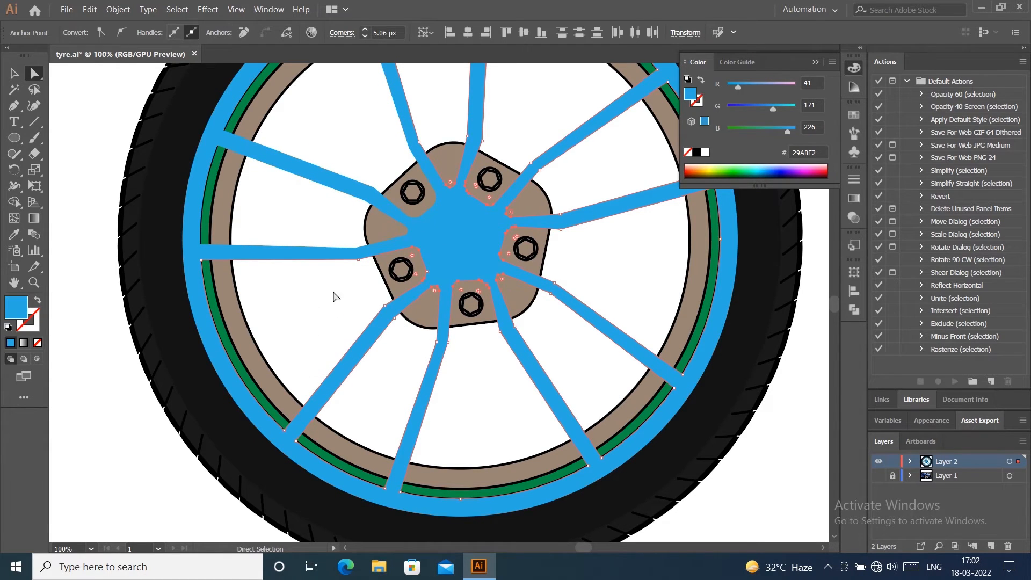
pyautogui.press('q')
pyautogui.press('v')
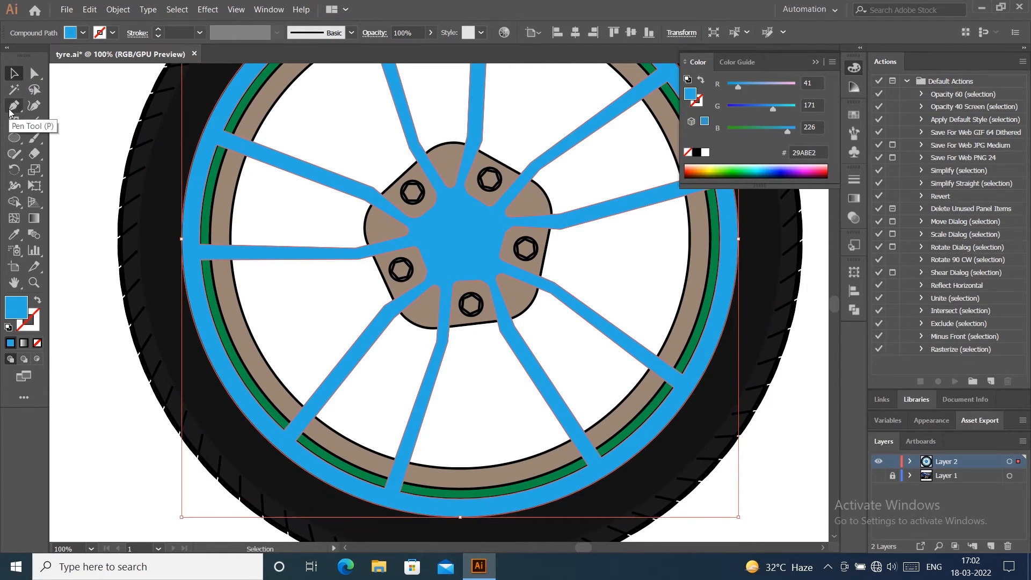
# Step: Make a smaller copy of the hub pentagon at the wheel centre, in front of the spokes, with slightly less rounded corners
pyautogui.click(493, 166)
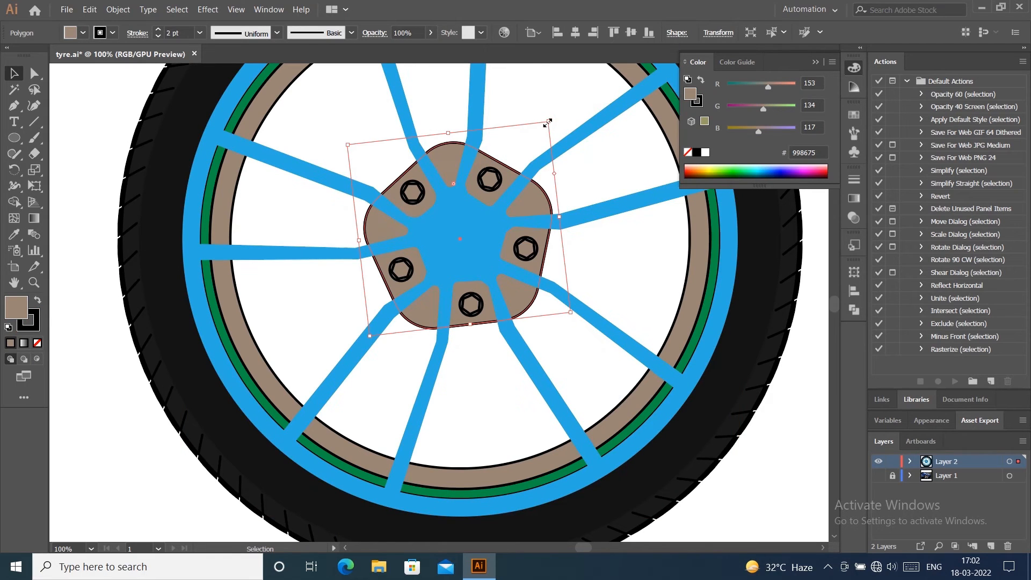
pyautogui.moveTo(548, 165); pyautogui.dragTo(507, 168)
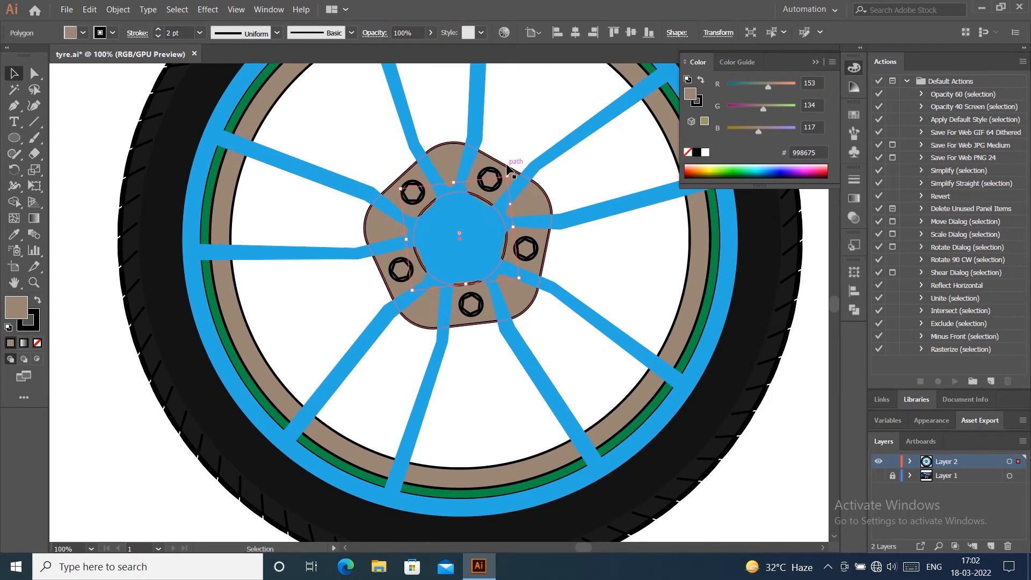
pyautogui.moveTo(459, 233); pyautogui.dragTo(474, 209)
pyautogui.moveTo(507, 174); pyautogui.dragTo(503, 178)
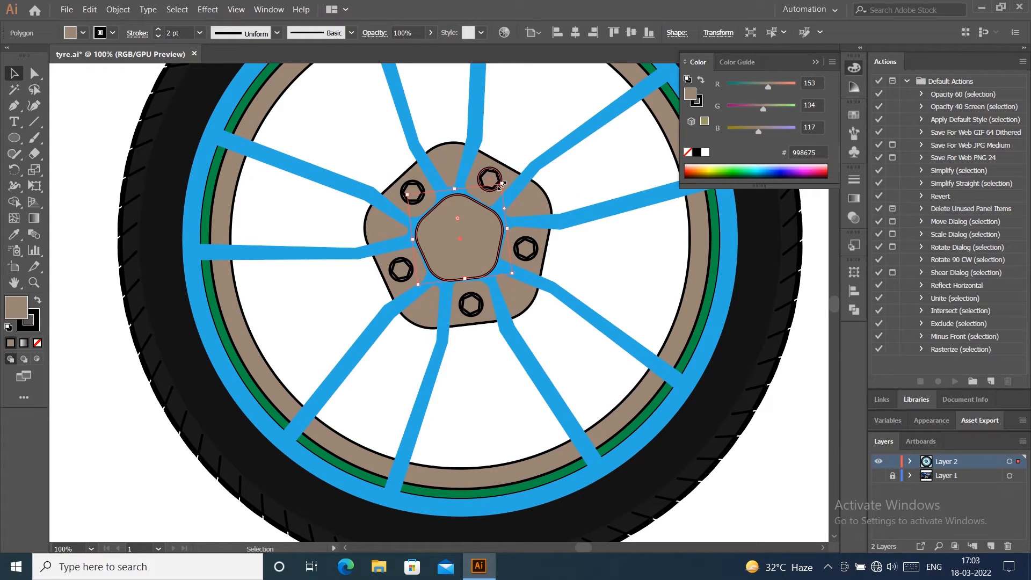
pyautogui.moveTo(502, 185); pyautogui.dragTo(496, 189)
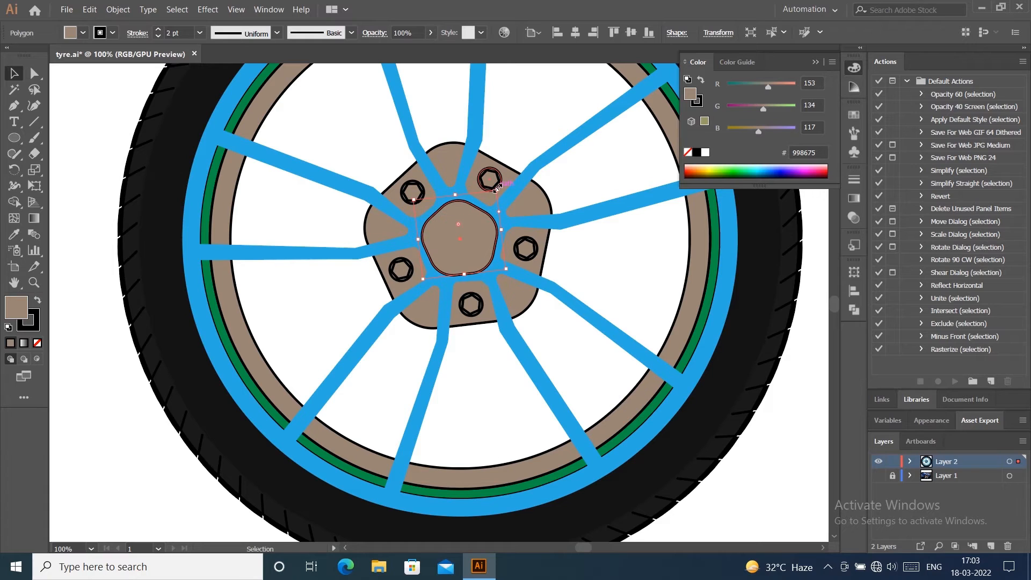
pyautogui.moveTo(457, 225); pyautogui.dragTo(470, 219)
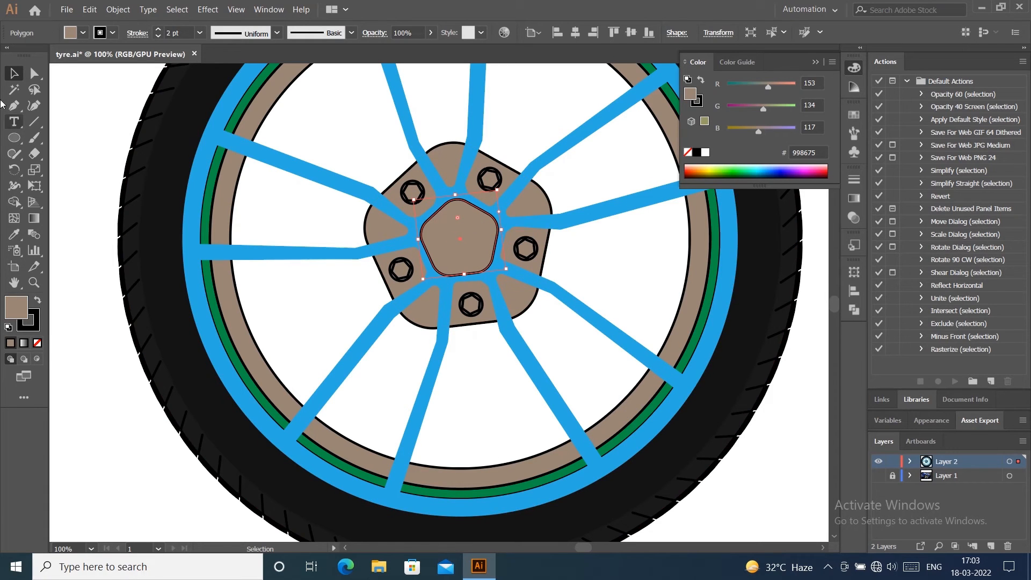
# Step: Try to cut the small centre pentagon out of the hub plate with Shape Builder, and undo it
pyautogui.click(798, 375)
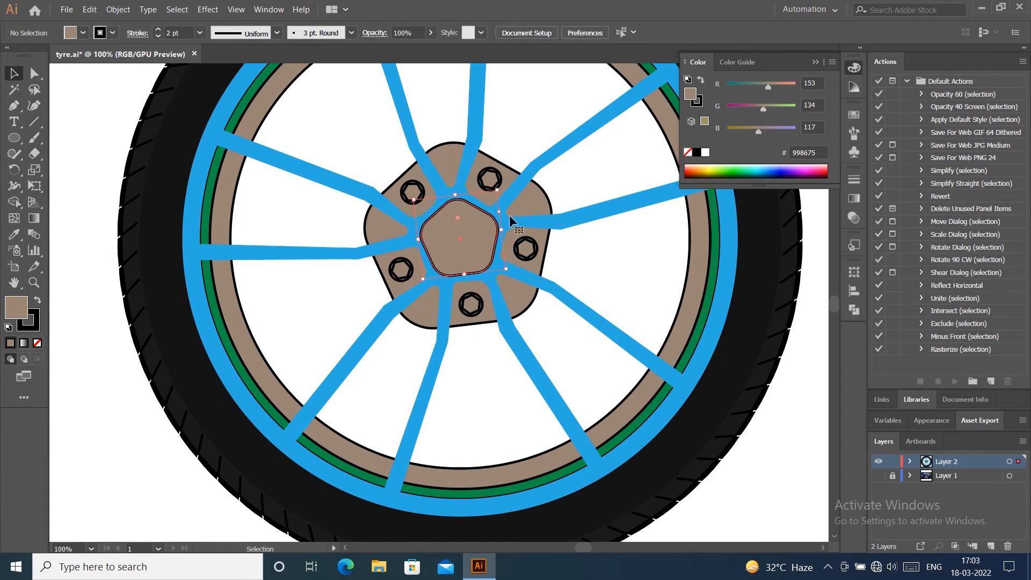
pyautogui.click(541, 192)
pyautogui.hotkey('shift', 'm')
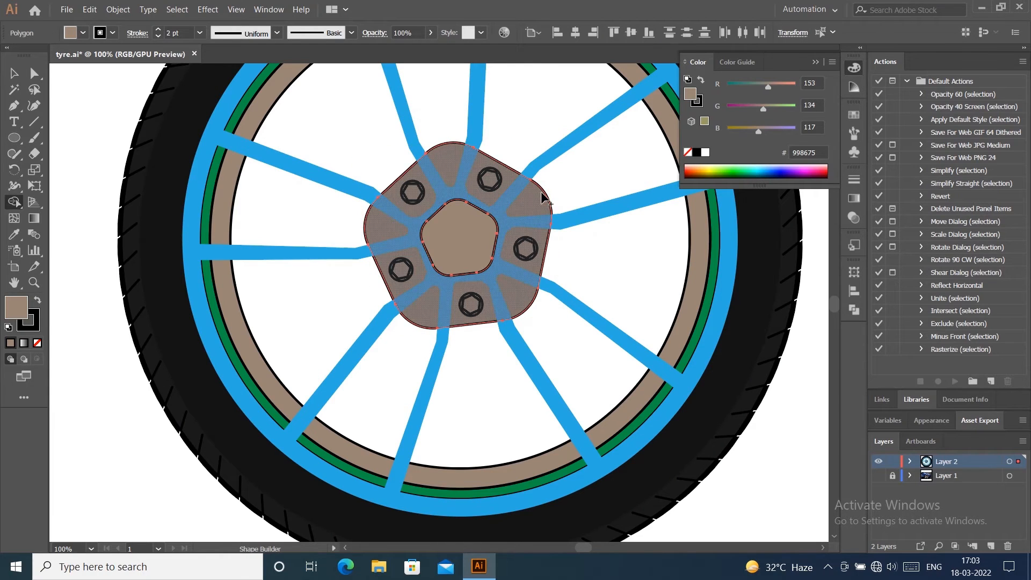
pyautogui.keyDown('alt'); pyautogui.click(470, 233); pyautogui.keyUp('alt')
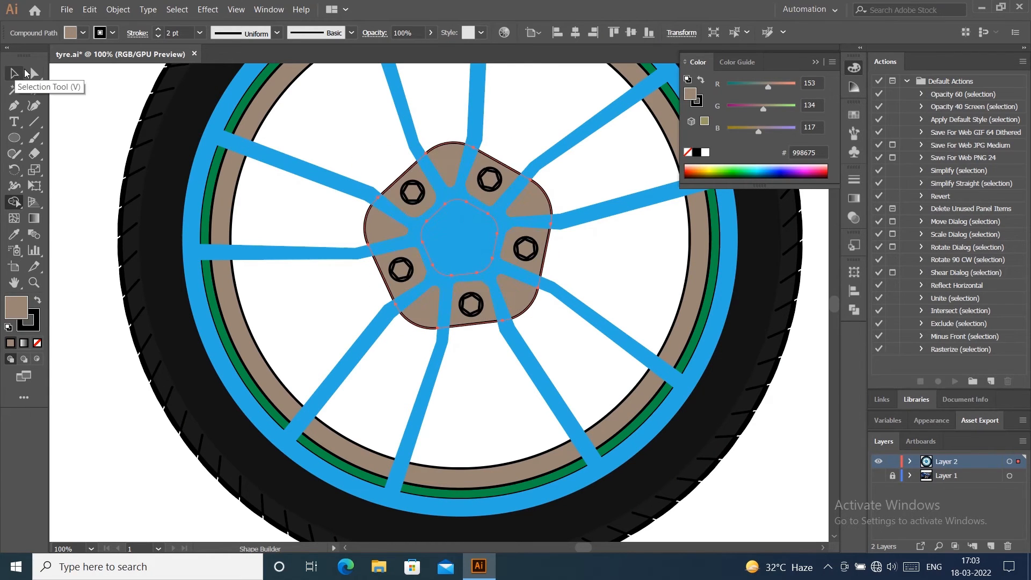
pyautogui.hotkey('ctrl', 'z')
pyautogui.press('v')
pyautogui.hotkey('ctrl', '0')
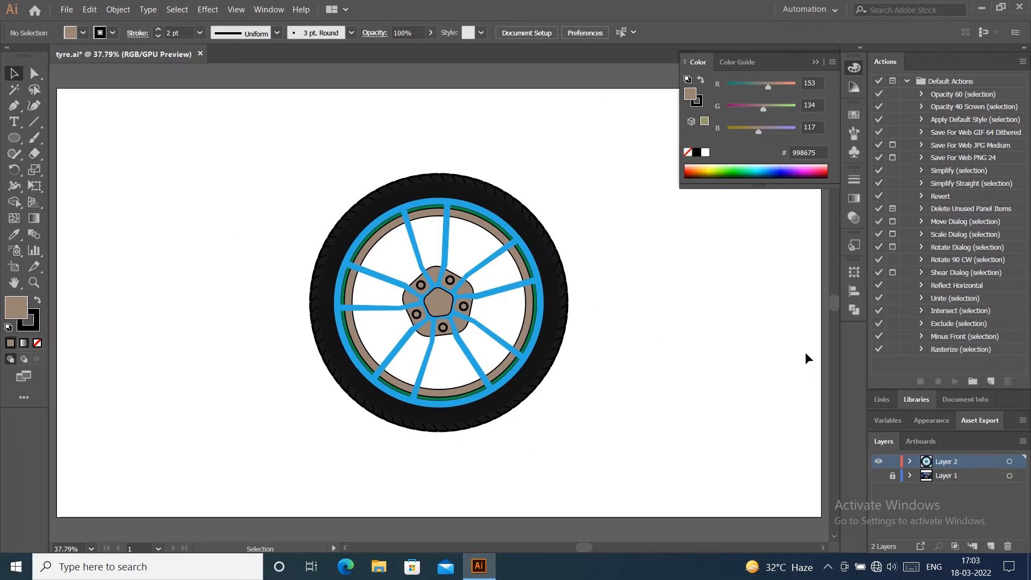
# Step: Fill the small centre pentagon with white
pyautogui.click(84, 32)
pyautogui.click(28, 59)
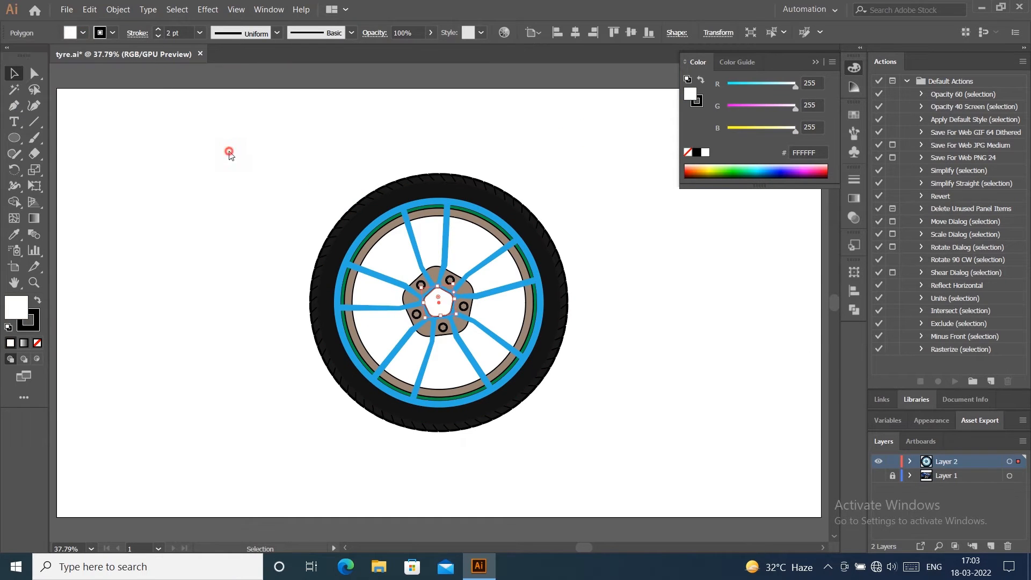
pyautogui.click(480, 153)
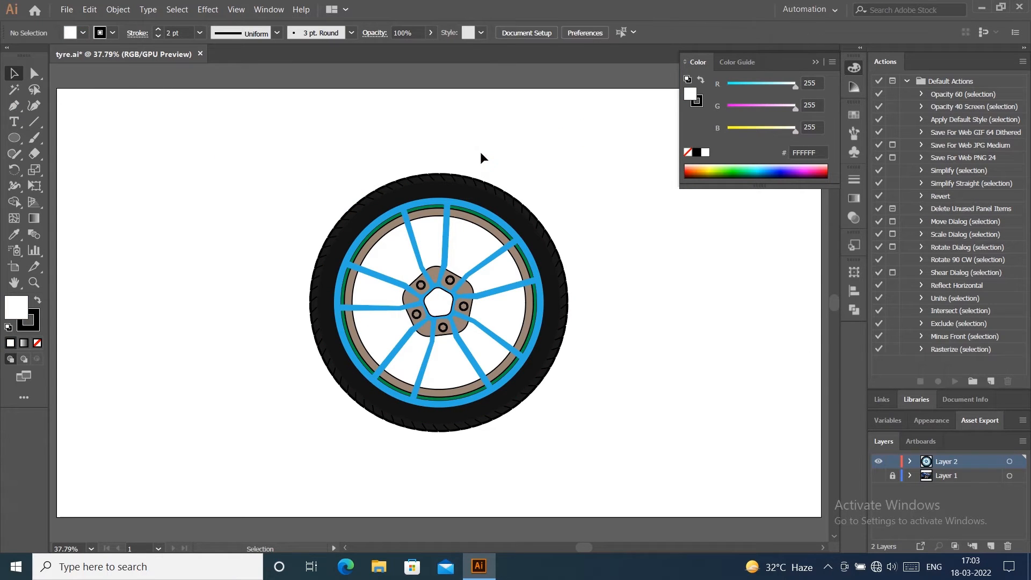
# Step: Try the taupe fill 998675 on the thin green ring inside the blue rim
pyautogui.click(386, 229)
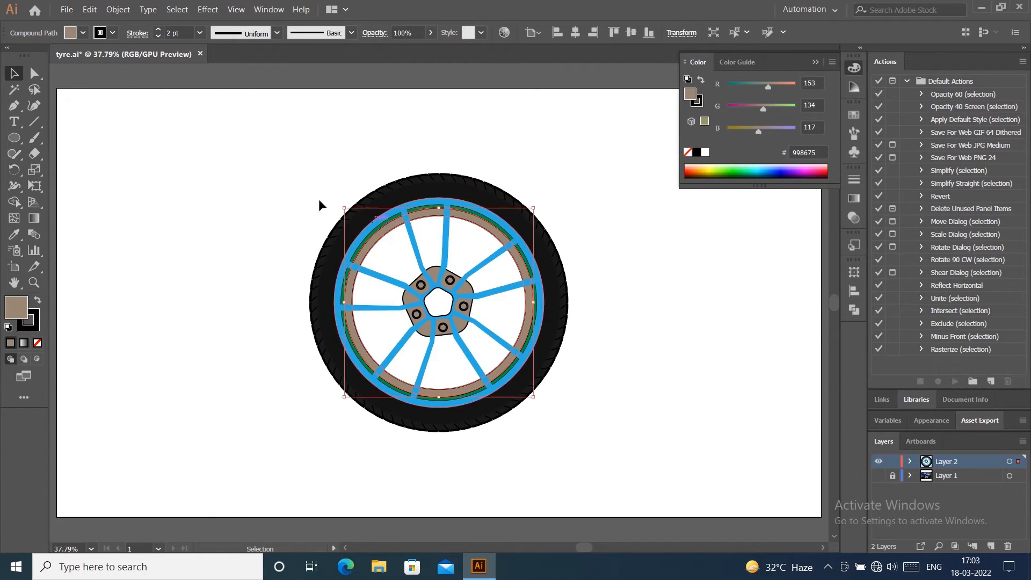
pyautogui.click(475, 213)
pyautogui.click(374, 238)
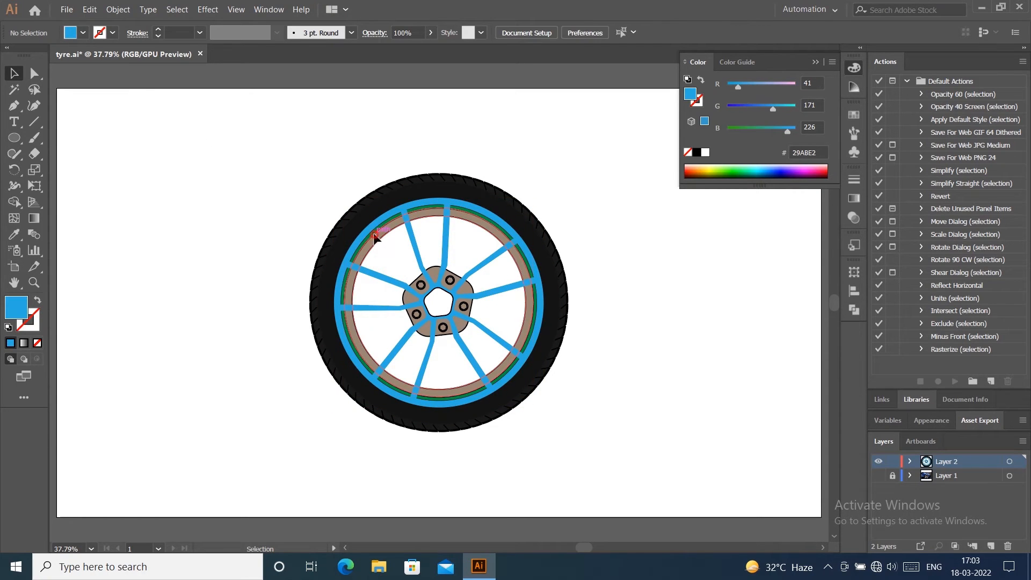
pyautogui.scroll(4, 374, 238)
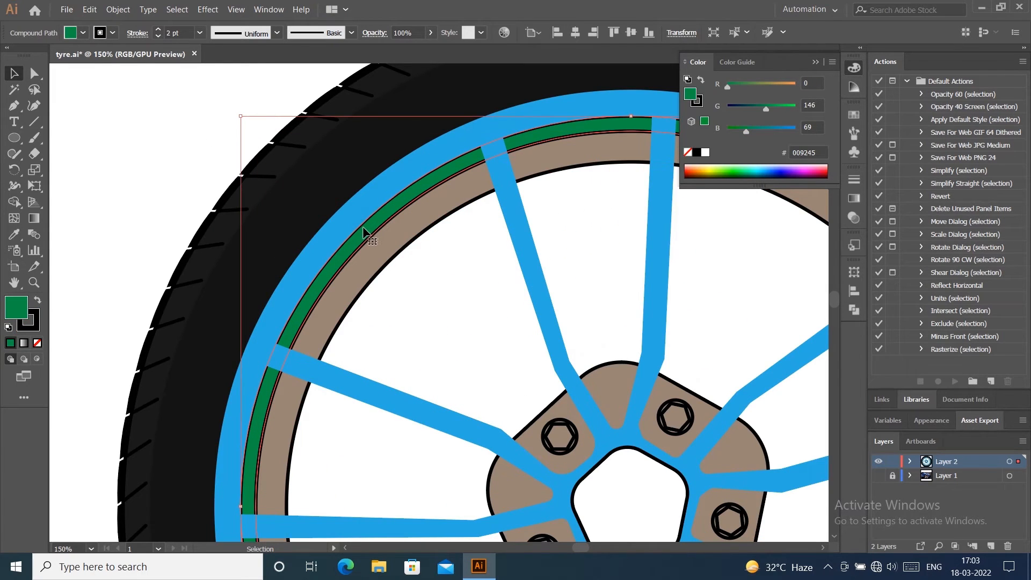
pyautogui.click(84, 33)
pyautogui.click(47, 75)
pyautogui.click(56, 75)
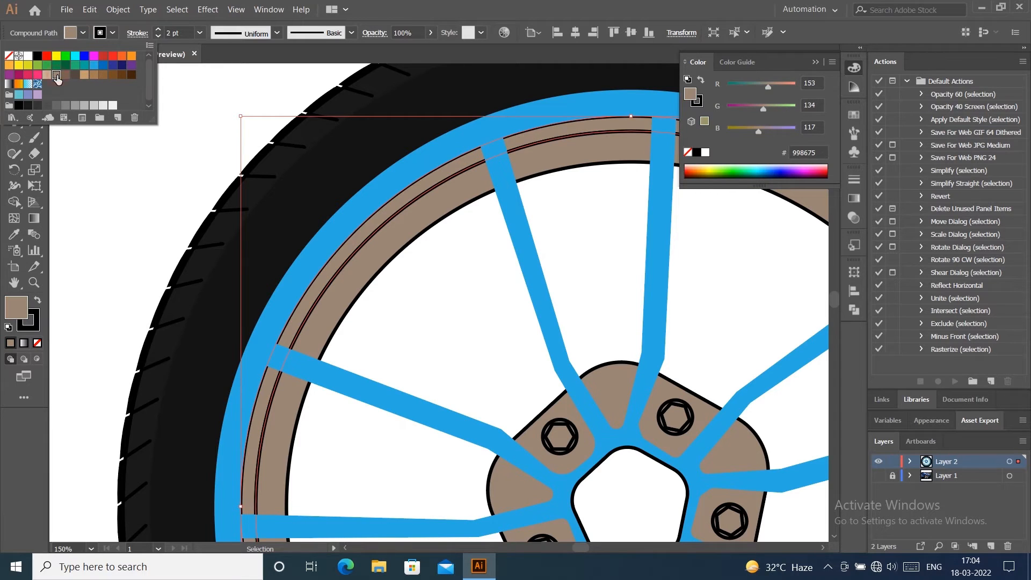
# Step: Try the thin ring without a fill and test a tan stroke colour, and undo the fill removal
pyautogui.click(37, 343)
pyautogui.click(135, 249)
pyautogui.click(38, 299)
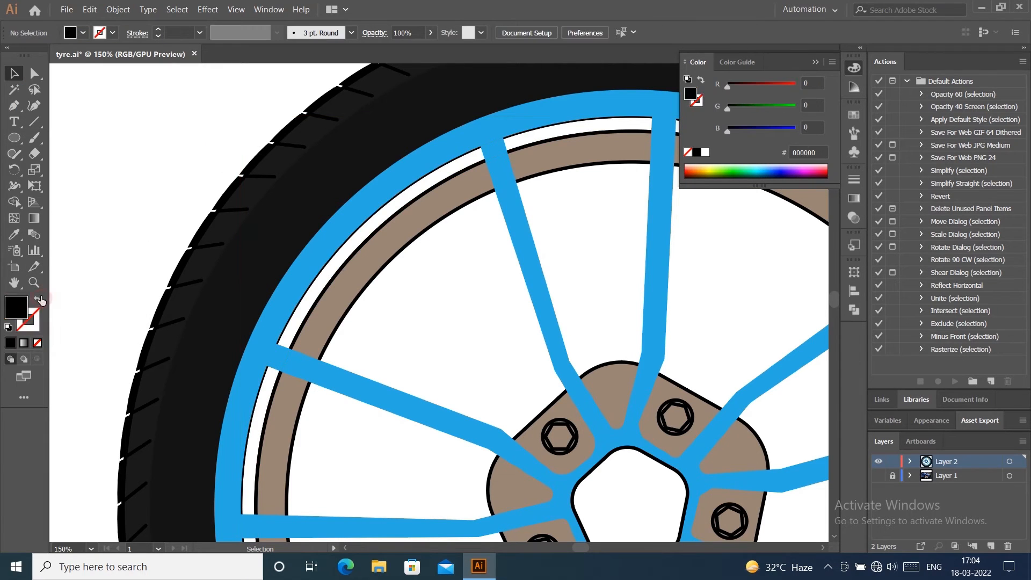
pyautogui.click(111, 32)
pyautogui.click(93, 75)
pyautogui.click(362, 239)
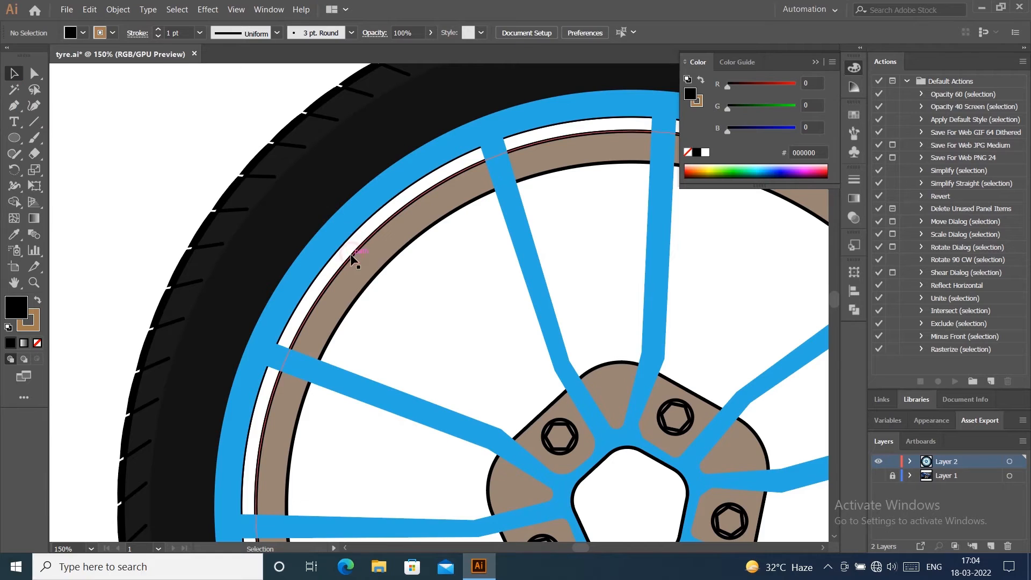
pyautogui.click(344, 249)
pyautogui.click(129, 94)
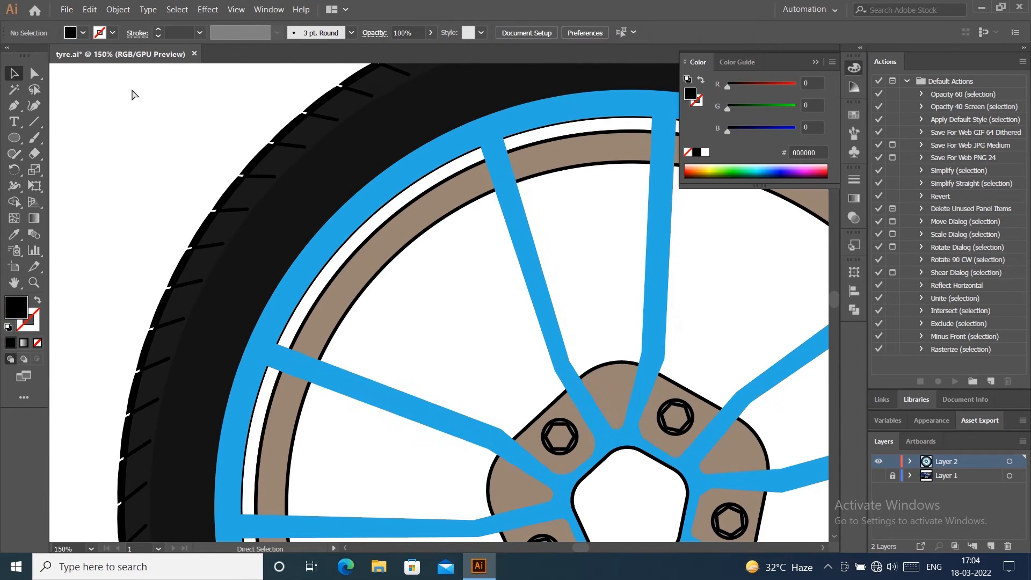
pyautogui.hotkey('ctrl', 'z')
# Step: Fill the thin ring inside the rim with the light beige swatch and remove its black stroke
pyautogui.click(82, 33)
pyautogui.click(85, 76)
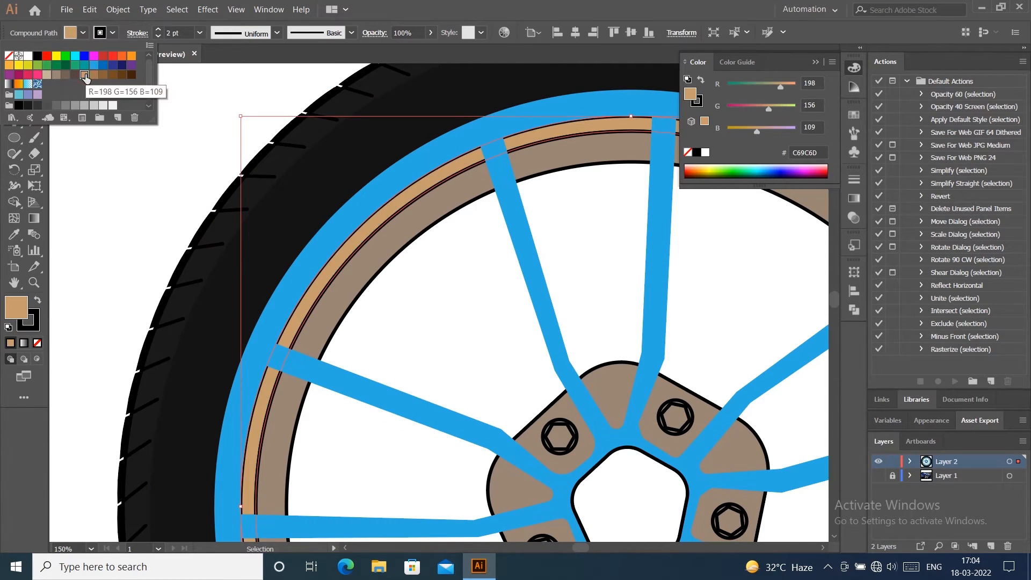
pyautogui.click(47, 75)
pyautogui.click(38, 310)
pyautogui.click(37, 342)
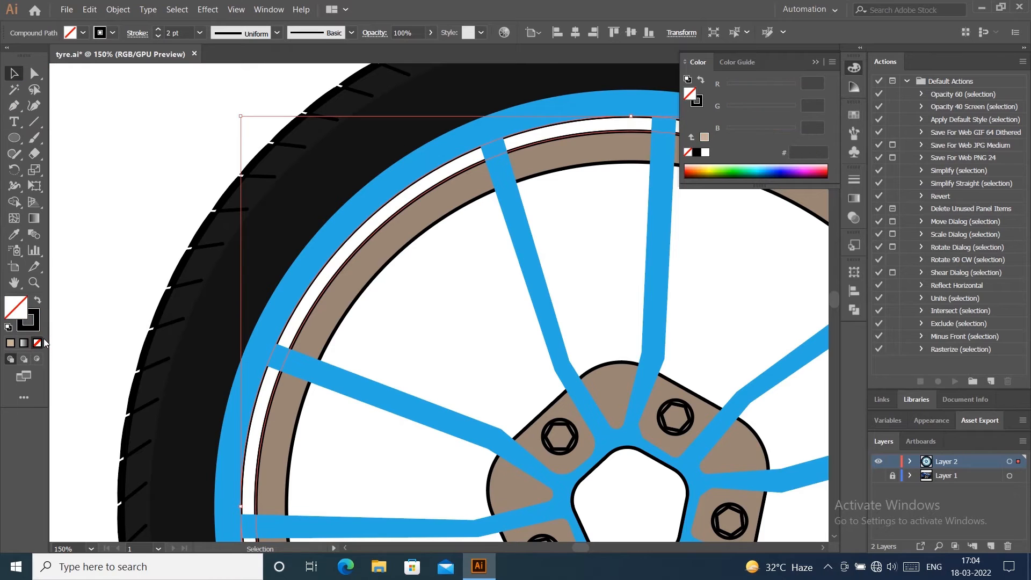
pyautogui.hotkey('ctrl', 'z')
pyautogui.click(35, 319)
pyautogui.click(37, 343)
pyautogui.click(97, 235)
pyautogui.hotkey('ctrl', '0')
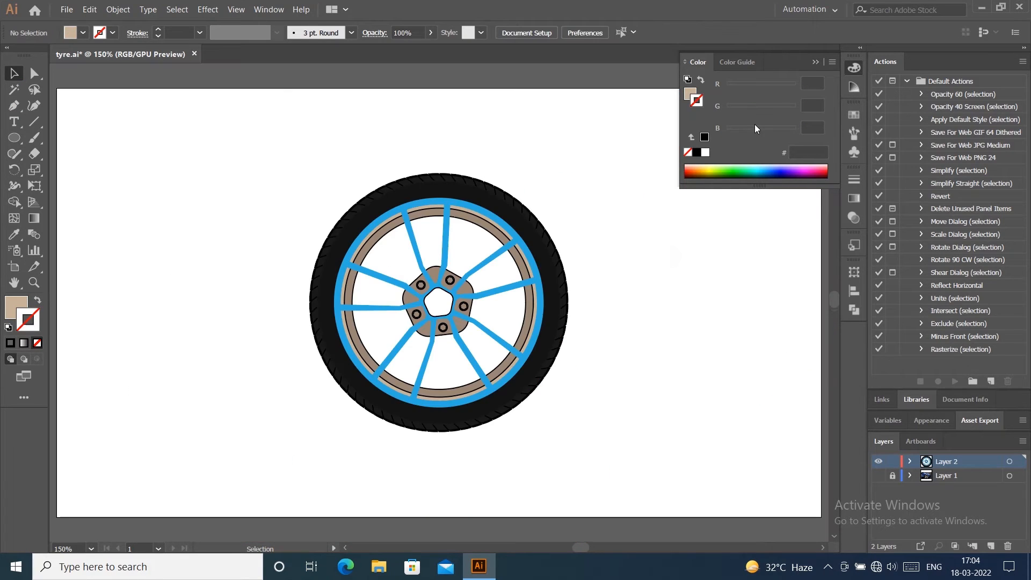
# Step: Remove the black stroke from the wider taupe ring inside the rim
pyautogui.click(504, 243)
pyautogui.click(37, 342)
pyautogui.click(687, 229)
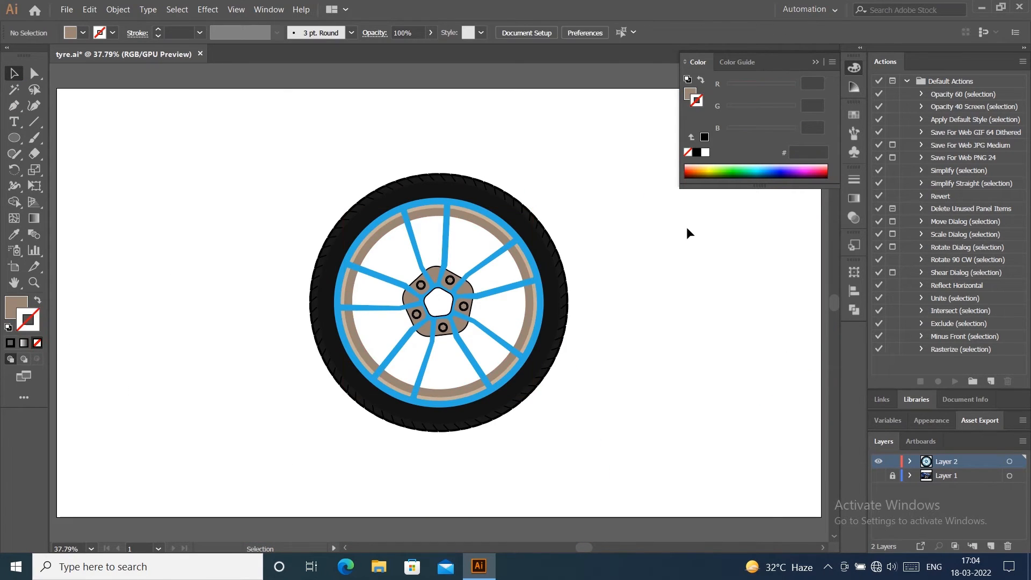
# Step: Try a 1 pt black stroke on the blue rim and spokes, and remove it again
pyautogui.click(525, 269)
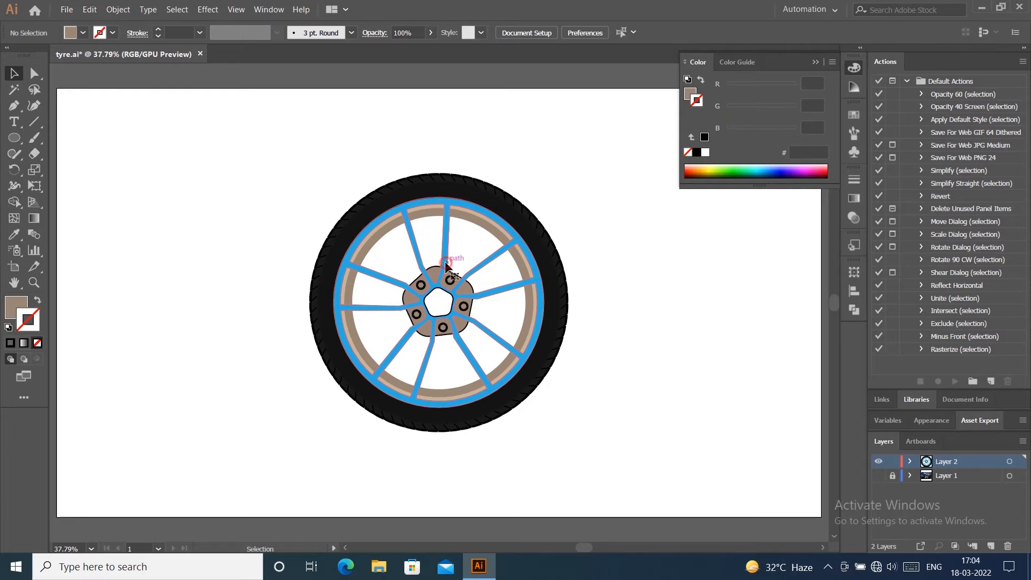
pyautogui.click(103, 34)
pyautogui.click(39, 57)
pyautogui.click(462, 102)
pyautogui.click(421, 259)
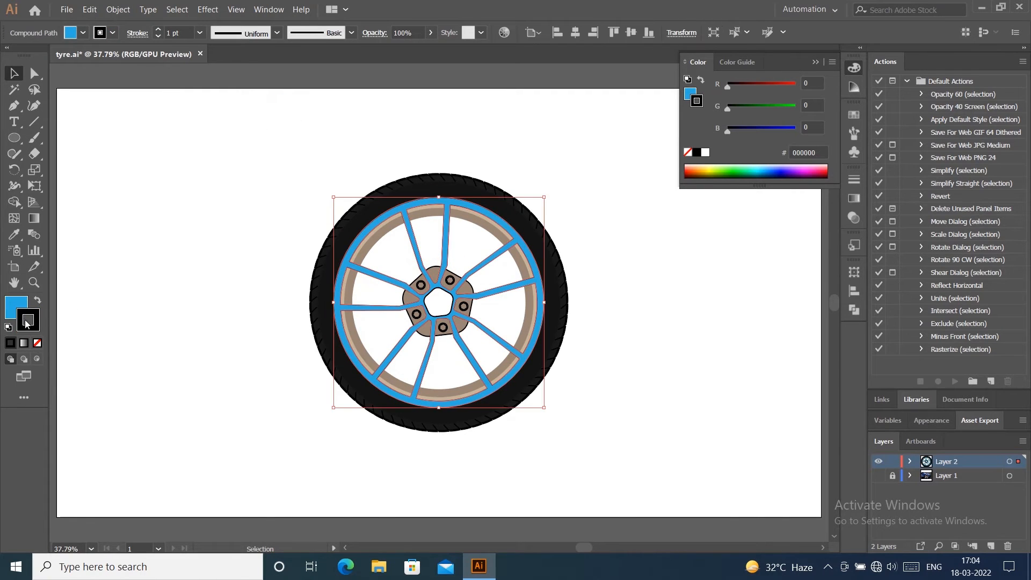
pyautogui.click(37, 342)
pyautogui.click(454, 250)
# Step: Apply a black Multiply drop shadow to the blue rim and spokes with 75% opacity, 7 px X and Y offsets and 5 px blur
pyautogui.click(411, 234)
pyautogui.click(208, 9)
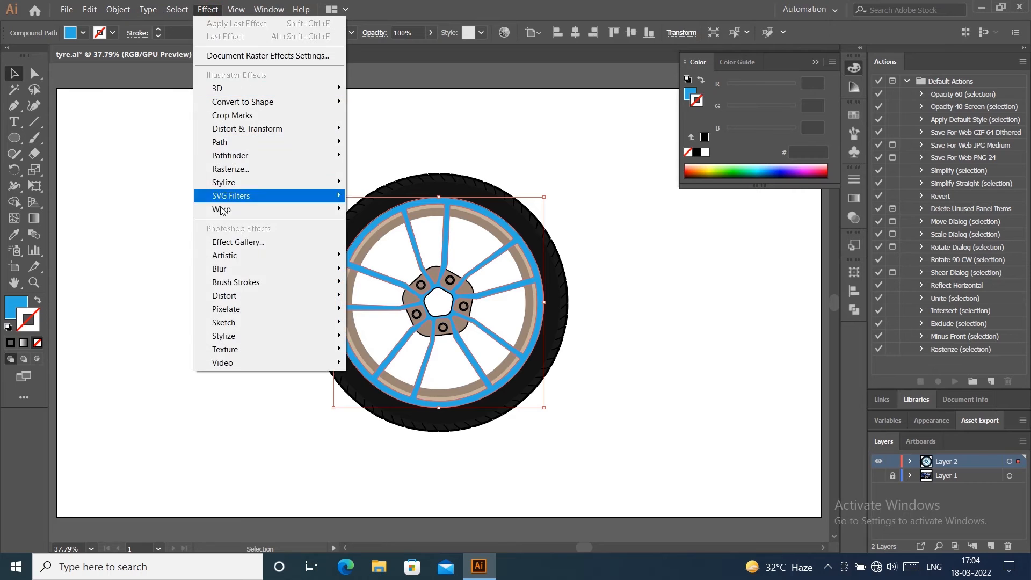
pyautogui.moveTo(234, 196)
pyautogui.click(376, 196)
pyautogui.click(546, 331)
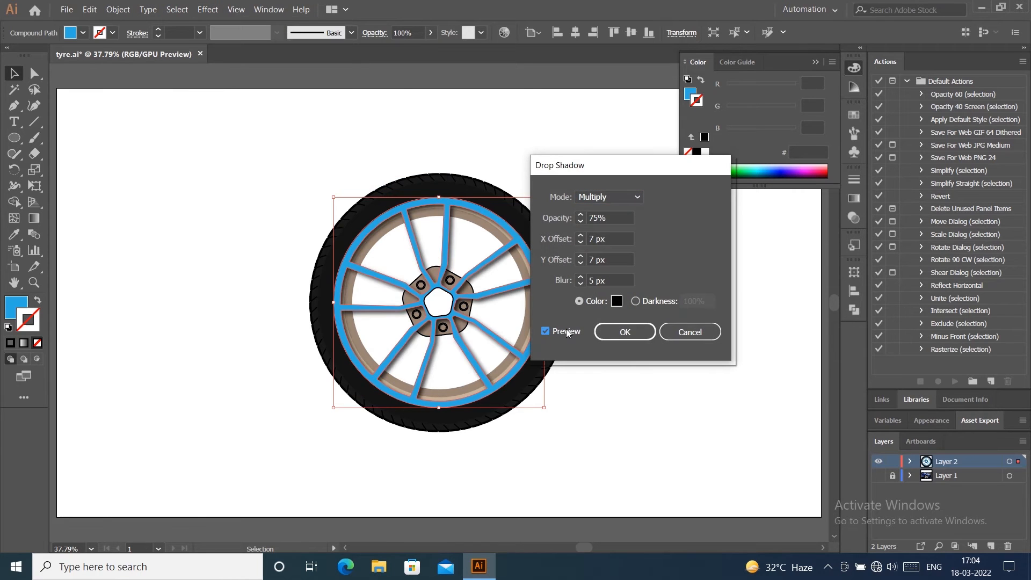
pyautogui.click(625, 331)
pyautogui.click(776, 196)
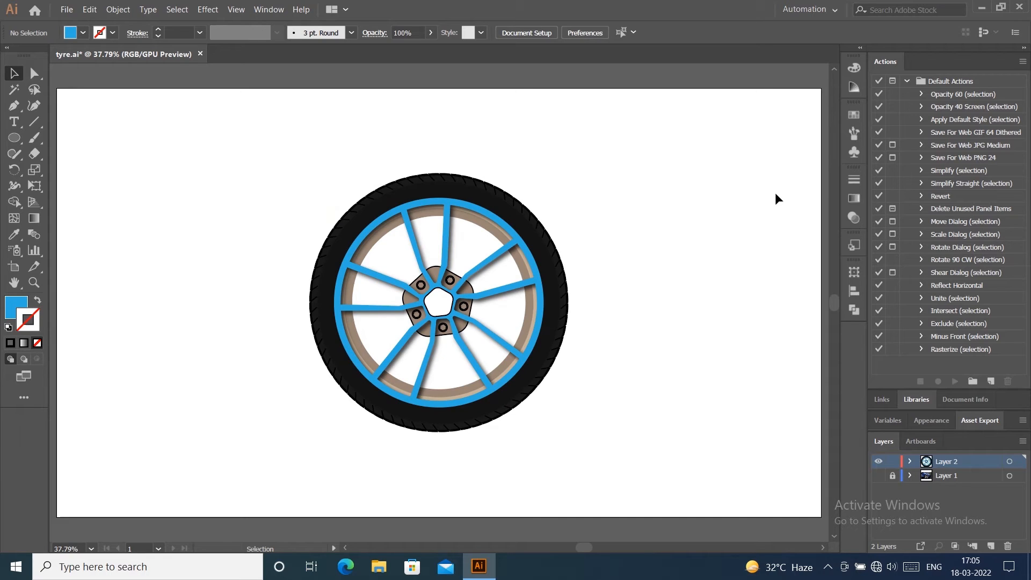
# Step: Try a lighter, greyer fill of B2A8A1 on the wide taupe ring inside the rim
pyautogui.click(352, 288)
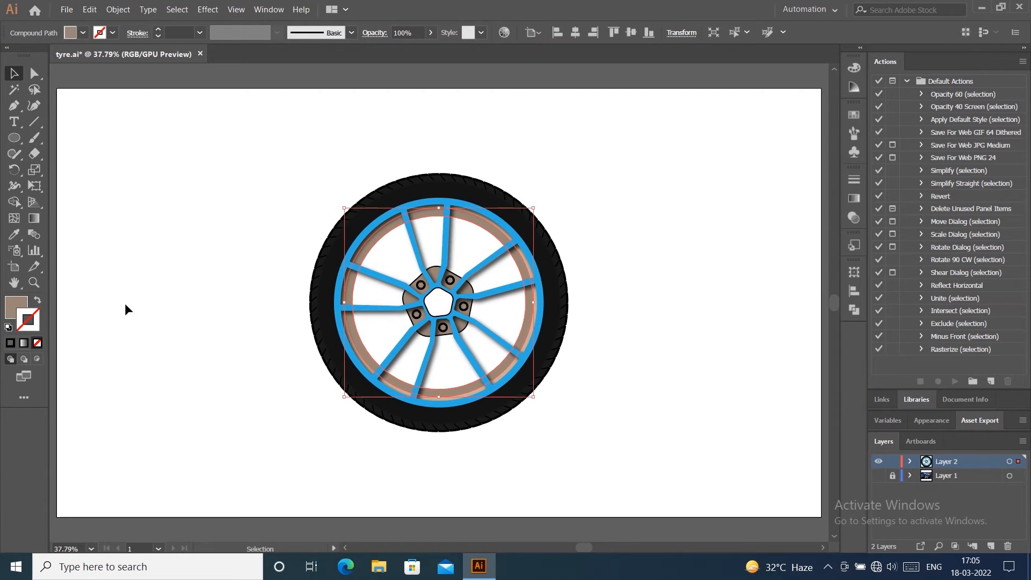
pyautogui.click(83, 33)
pyautogui.click(79, 311)
pyautogui.doubleClick(16, 307)
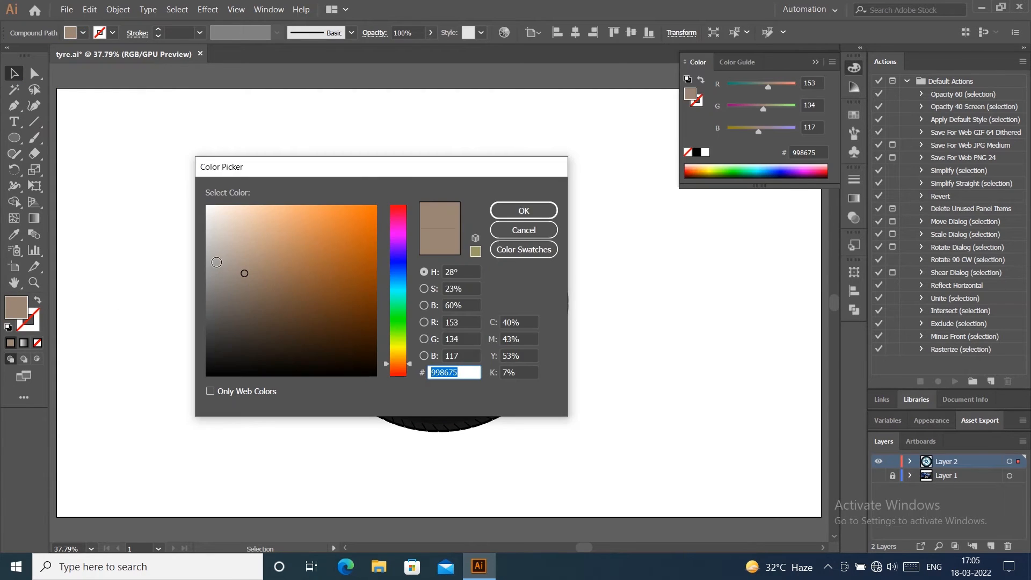
pyautogui.click(222, 256)
pyautogui.click(507, 209)
pyautogui.click(642, 211)
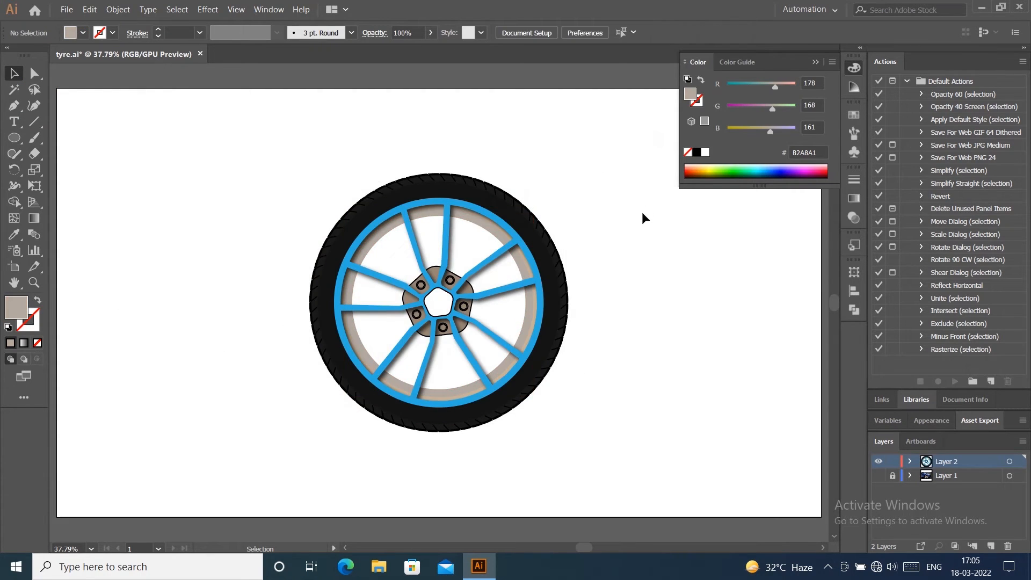
# Step: Select the whole wheel and try the Shape Builder tool on it
pyautogui.click(392, 391)
pyautogui.click(598, 350)
pyautogui.click(534, 322)
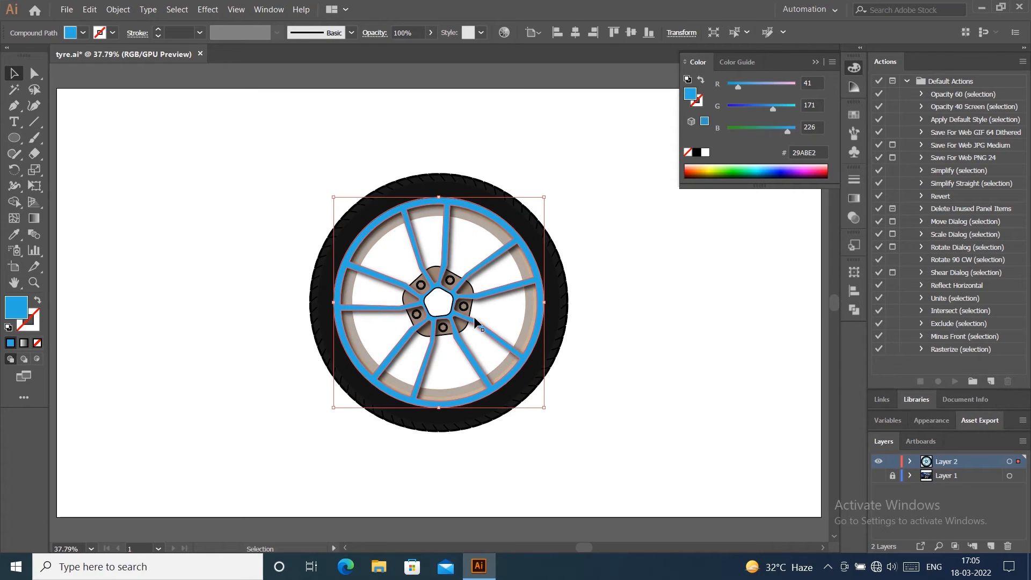
pyautogui.click(576, 305)
pyautogui.hotkey('ctrl', 'a')
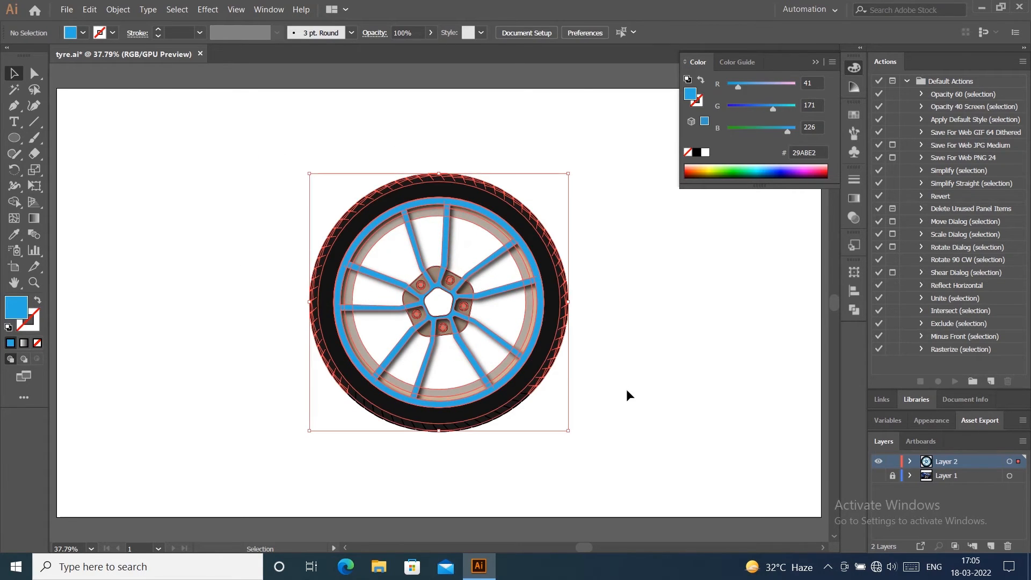
pyautogui.hotkey('shift', 'm')
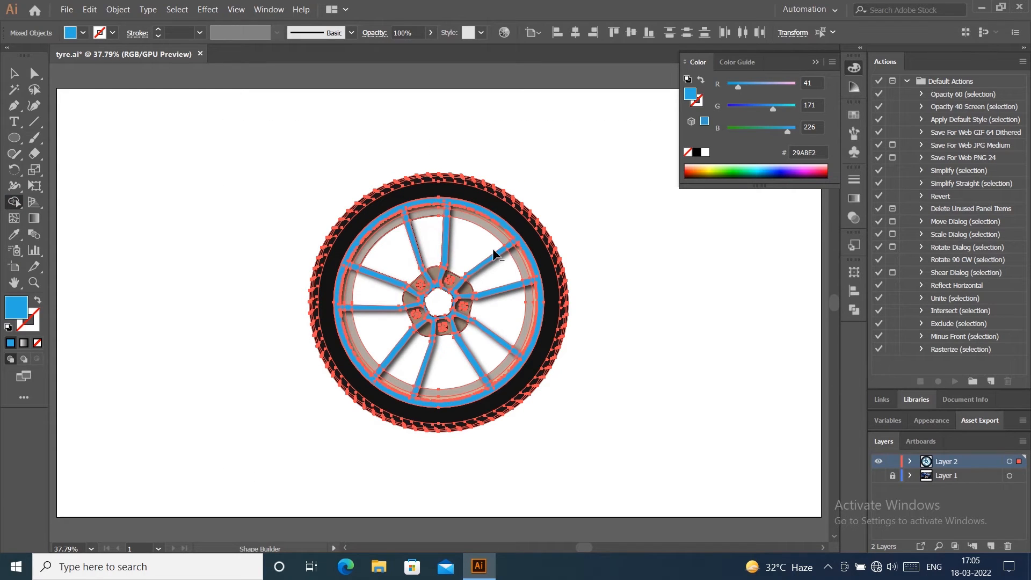
pyautogui.click(10, 77)
pyautogui.click(598, 165)
pyautogui.moveTo(246, 131); pyautogui.dragTo(515, 418)
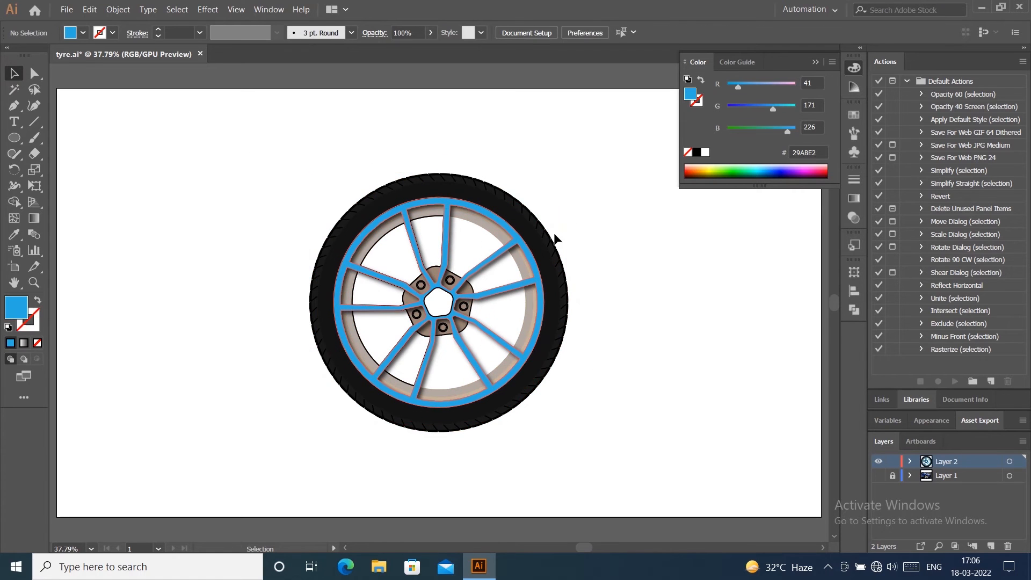
# Step: Undo the Shape Builder attempt and the taupe ring's greyer fill
pyautogui.click(580, 219)
pyautogui.hotkey('ctrl', 'a')
pyautogui.click(609, 217)
pyautogui.hotkey('ctrl', 'a')
pyautogui.click(609, 216)
pyautogui.hotkey('ctrl', 'a')
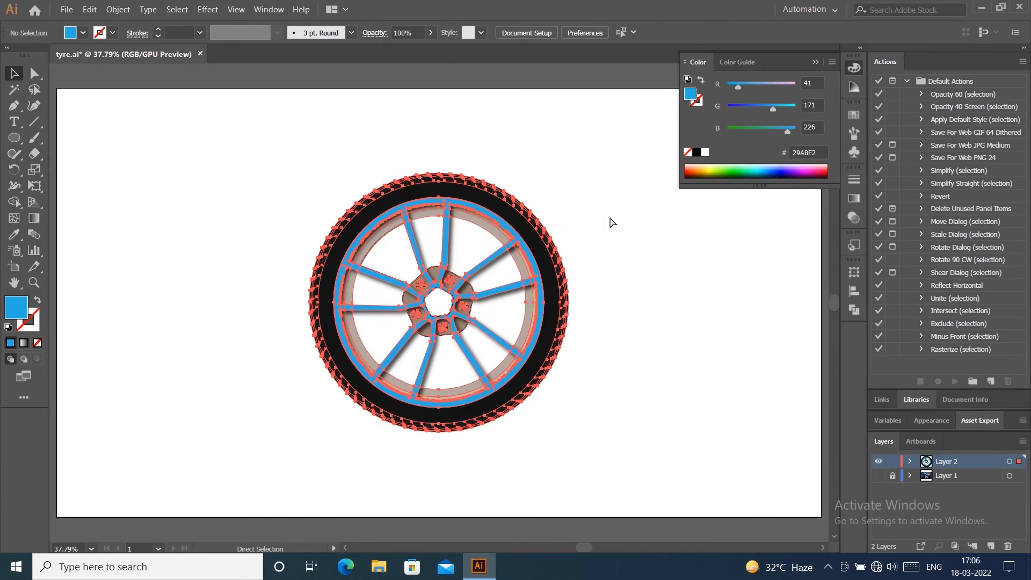
pyautogui.click(609, 217)
# Step: Remove the black stroke from the white centre pentagon and from the taupe hub plate
pyautogui.click(438, 302)
pyautogui.click(28, 322)
pyautogui.click(37, 342)
pyautogui.click(619, 337)
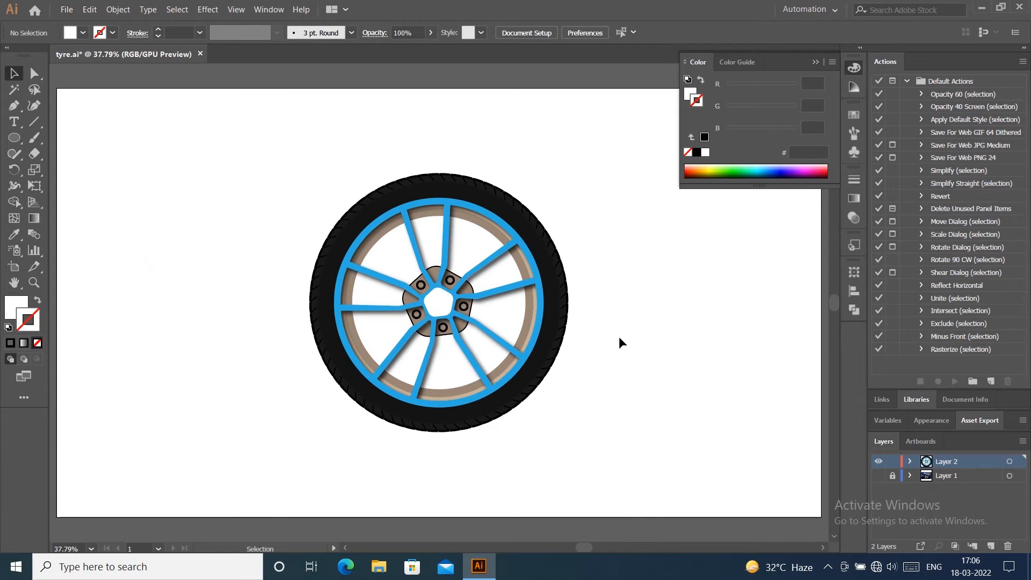
pyautogui.click(459, 278)
pyautogui.click(51, 332)
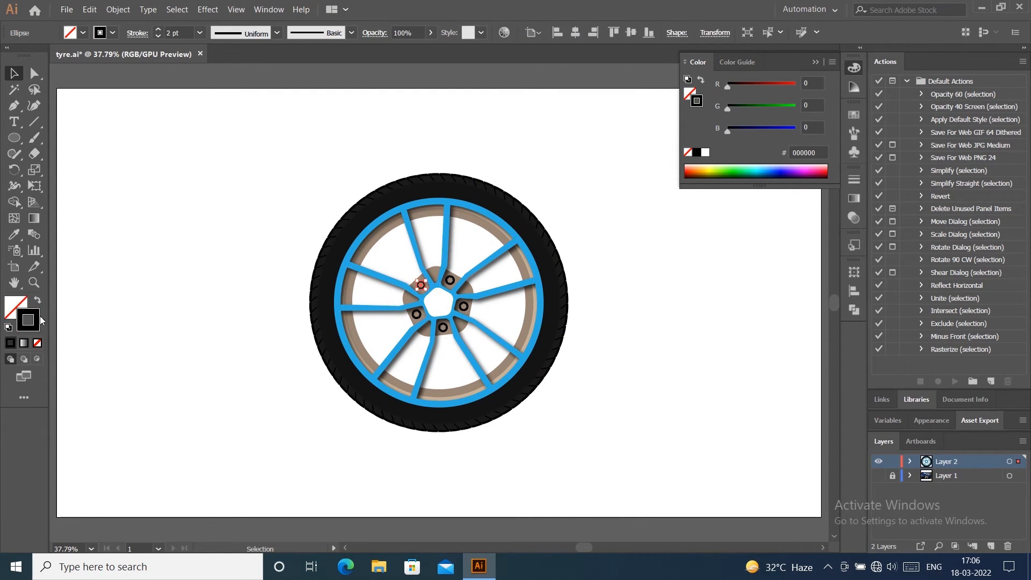
# Step: Try a solid black fill without stroke on the hub's upper-left bolt circle, and choose white as stroke colour
pyautogui.hotkey('ctrl', '=')
pyautogui.hotkey('ctrl', '=')
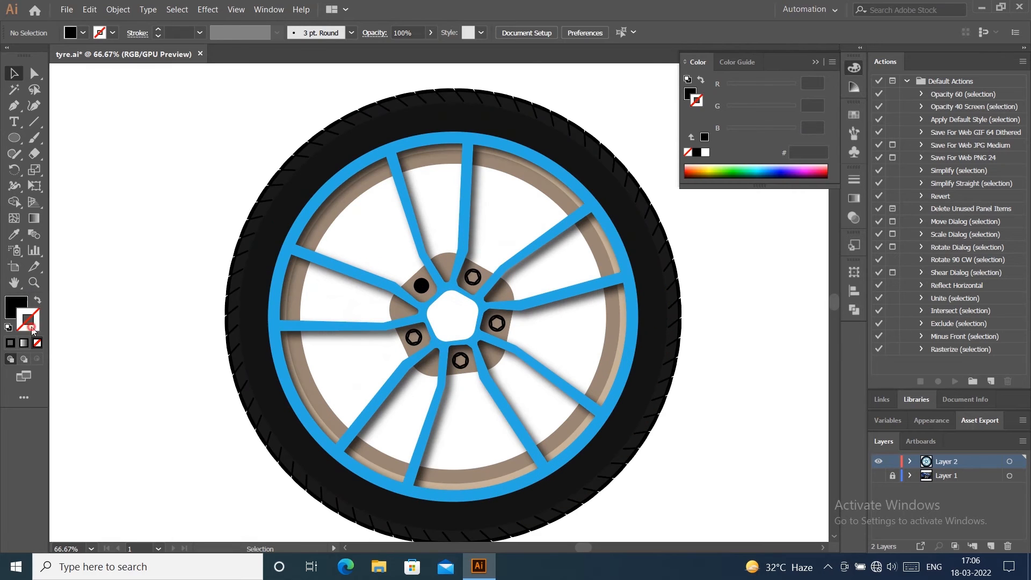
pyautogui.click(111, 35)
pyautogui.click(24, 57)
pyautogui.click(139, 225)
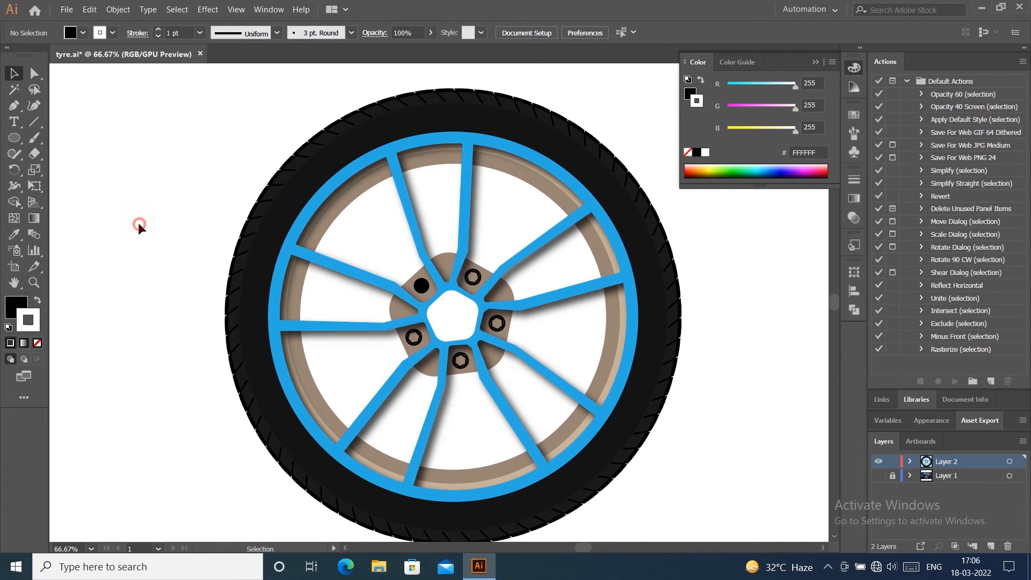
# Step: Try sending the black-filled bolt circle to the back of the artwork, and undo the reordering
pyautogui.click(423, 291)
pyautogui.hotkey('ctrl', 'shift', '[')
pyautogui.click(777, 271)
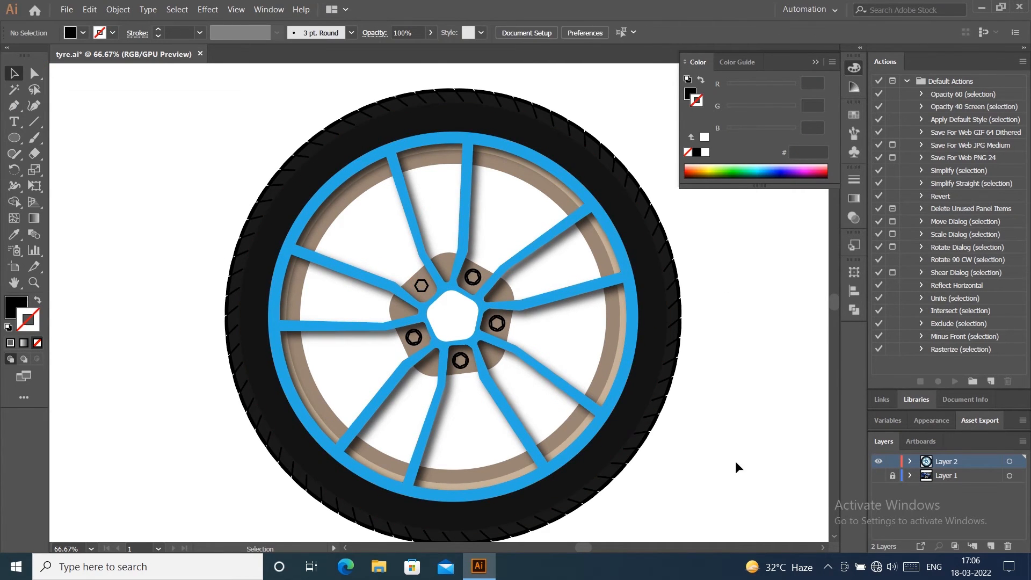
pyautogui.hotkey('ctrl', 'z')
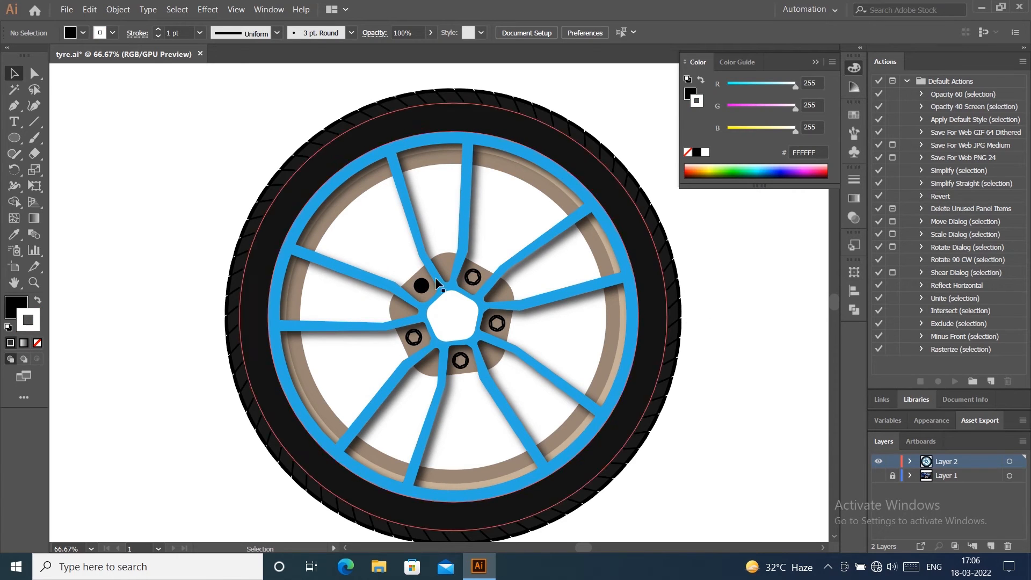
pyautogui.click(428, 290)
pyautogui.click(428, 291)
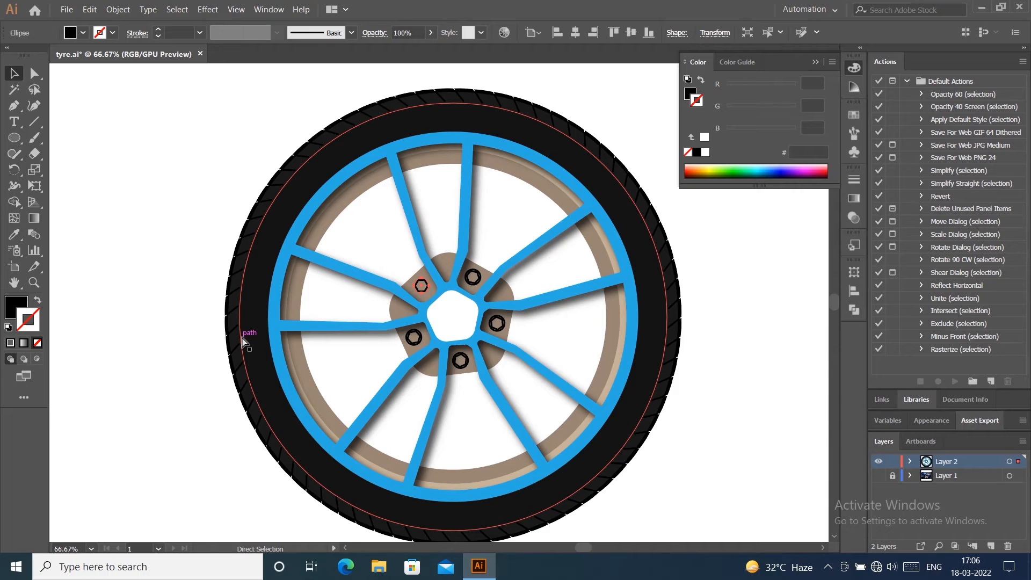
pyautogui.click(789, 325)
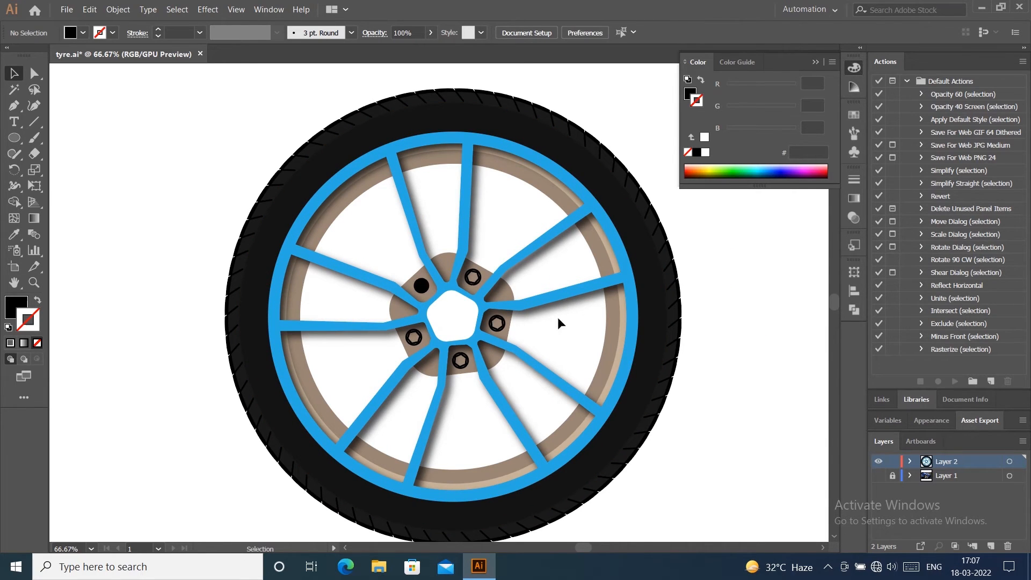
pyautogui.hotkey('ctrl', 'z')
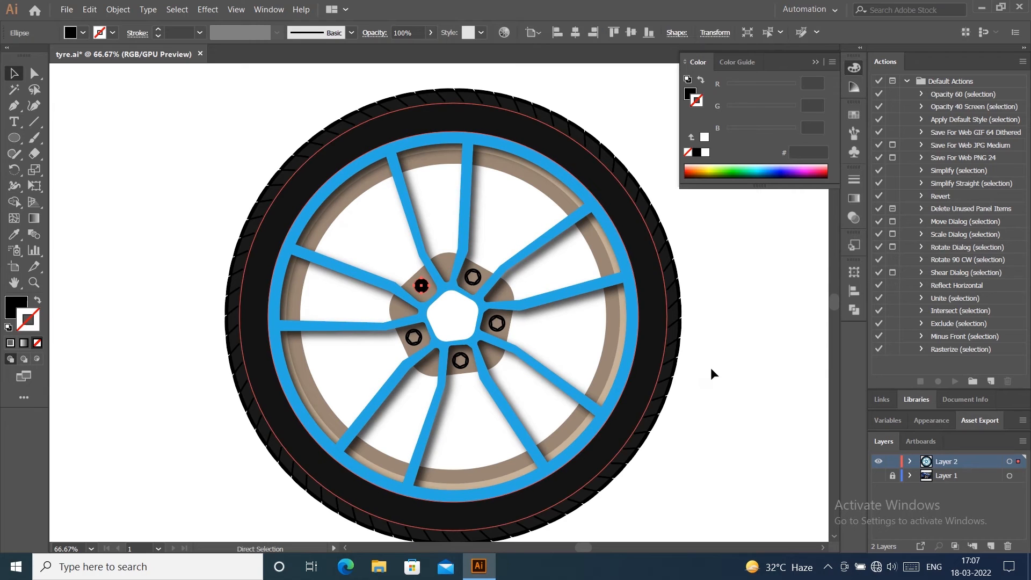
pyautogui.click(713, 374)
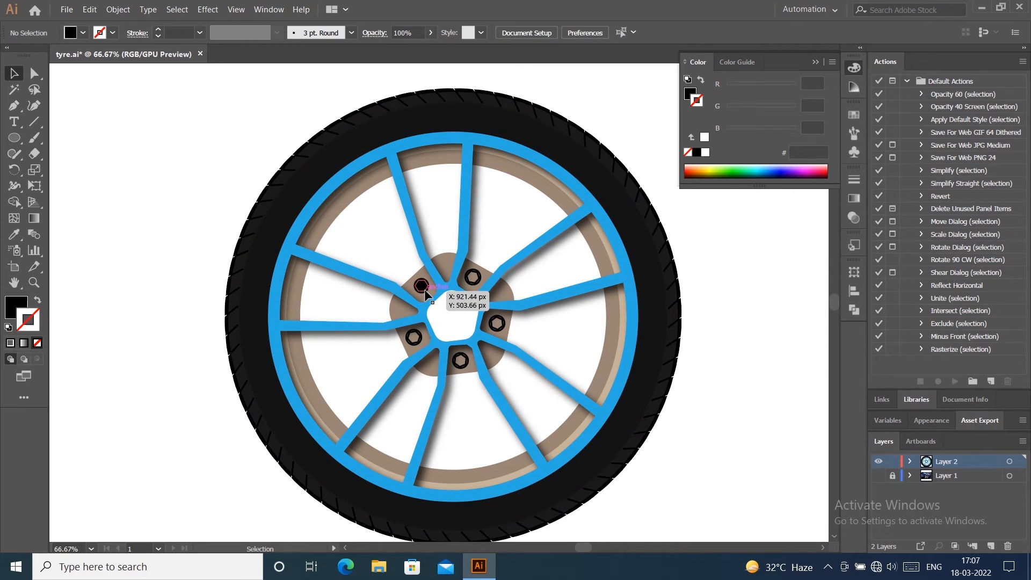
# Step: Try a 2 pt white stroke on the hexagon inside the black bolt, and undo it together with the circle's black fill
pyautogui.click(425, 291)
pyautogui.click(84, 34)
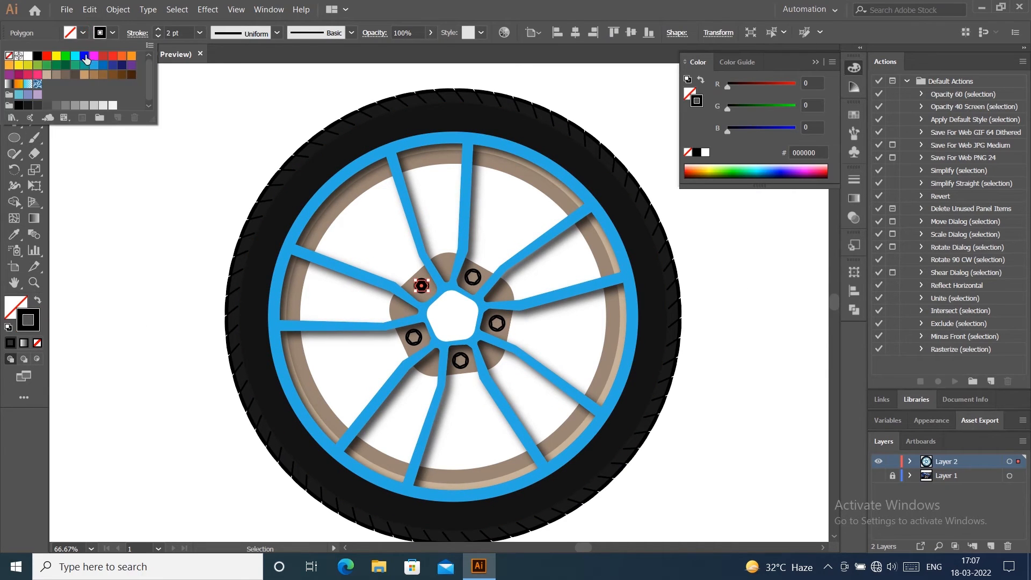
pyautogui.click(112, 32)
pyautogui.click(28, 56)
pyautogui.click(227, 92)
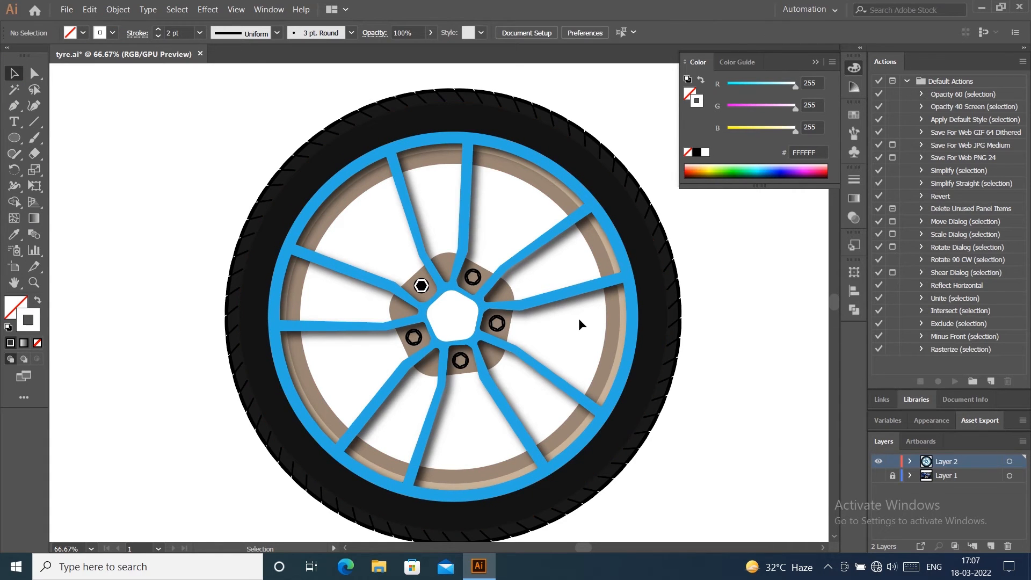
pyautogui.hotkey('ctrl', 'z')
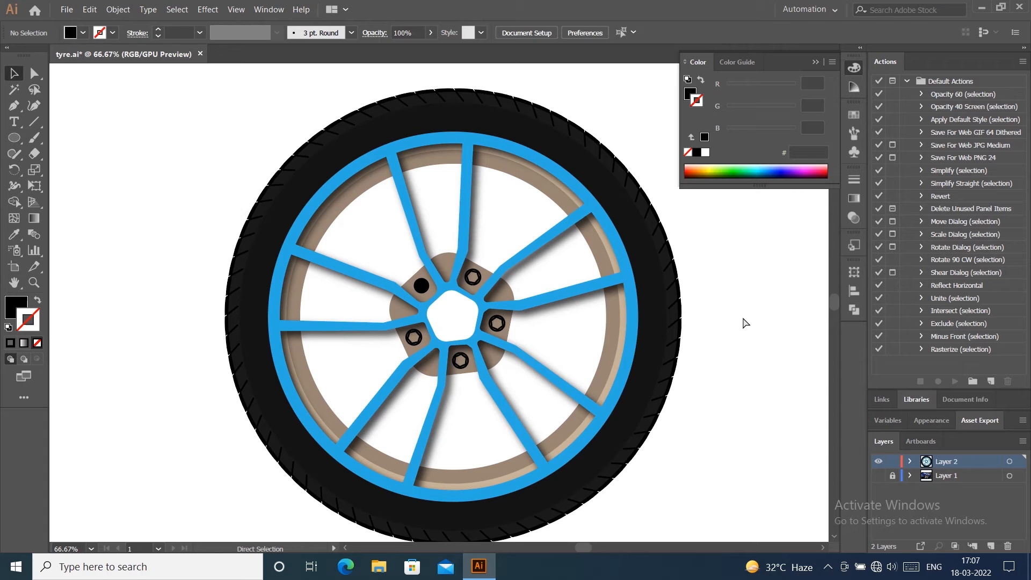
pyautogui.hotkey('ctrl', 'z')
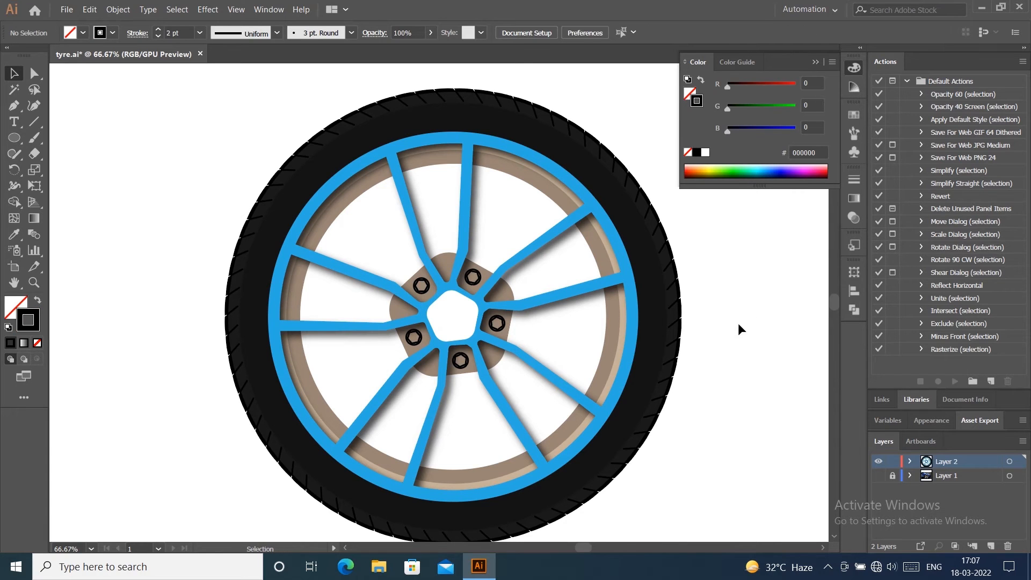
# Step: Shrink the hexagon inside the hub's right-hand bolt slightly so it sits clear of the surrounding circle
pyautogui.scroll(4, 492, 325)
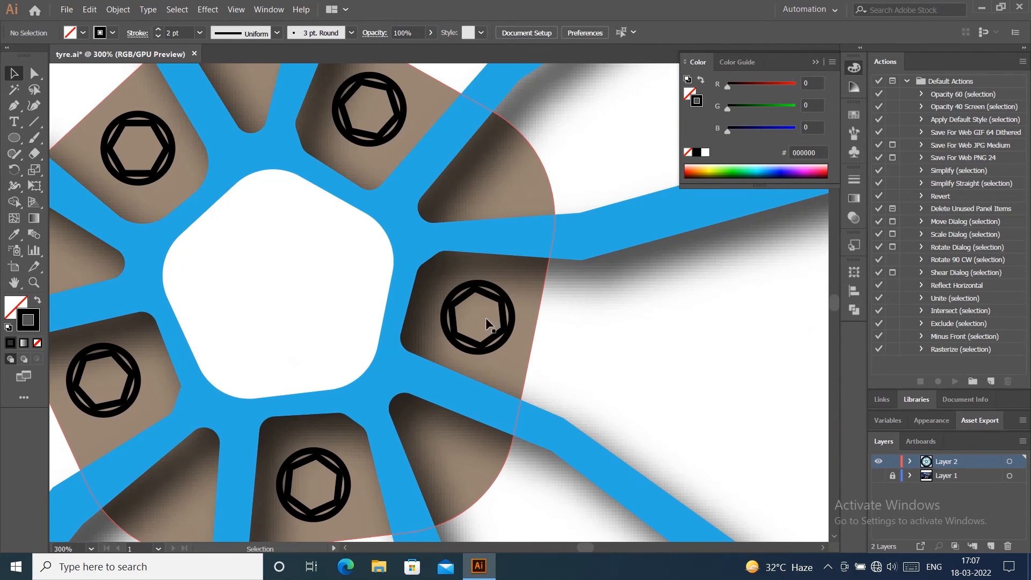
pyautogui.click(504, 340)
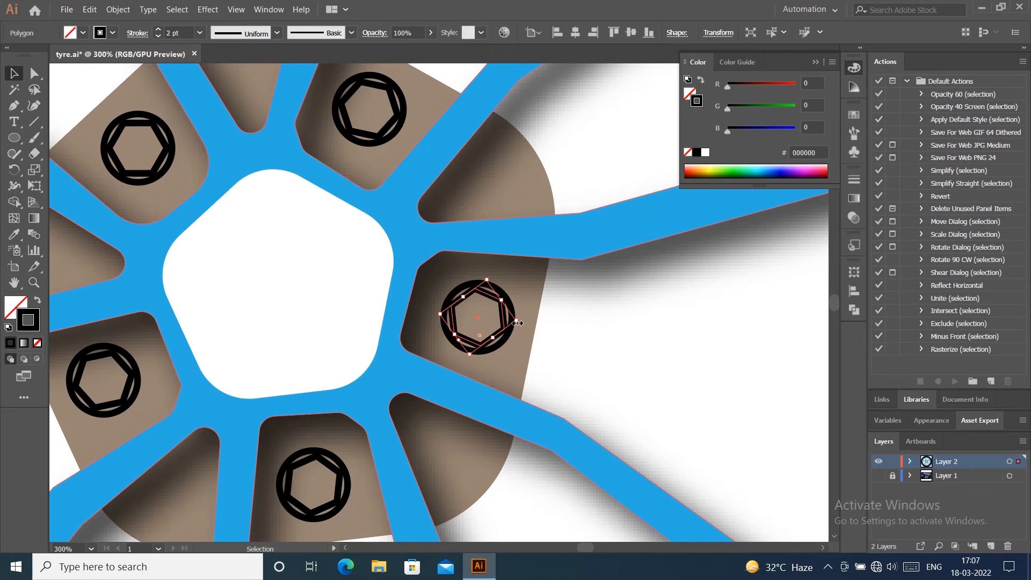
pyautogui.click(396, 112)
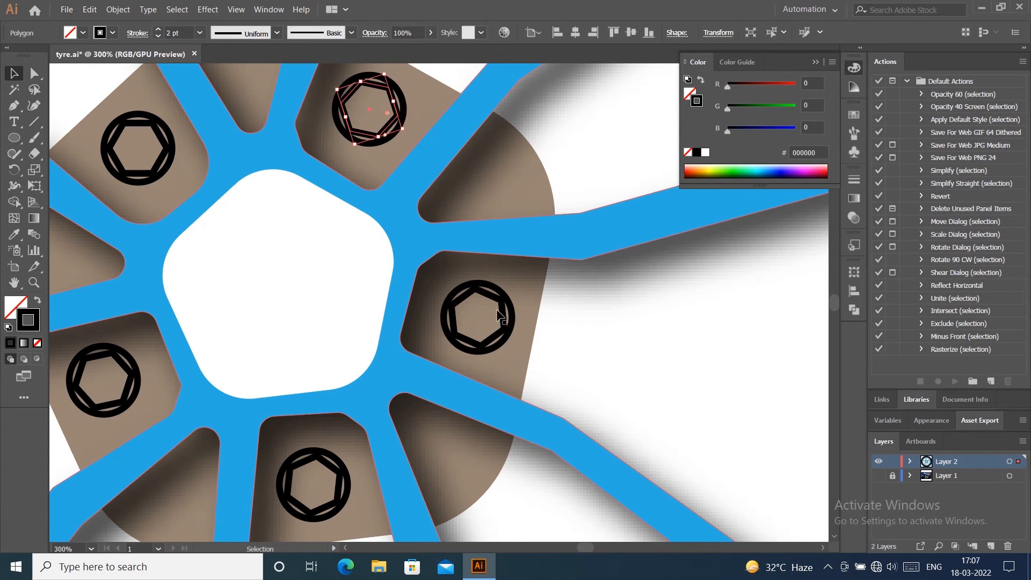
pyautogui.click(502, 317)
pyautogui.click(611, 338)
pyautogui.click(504, 321)
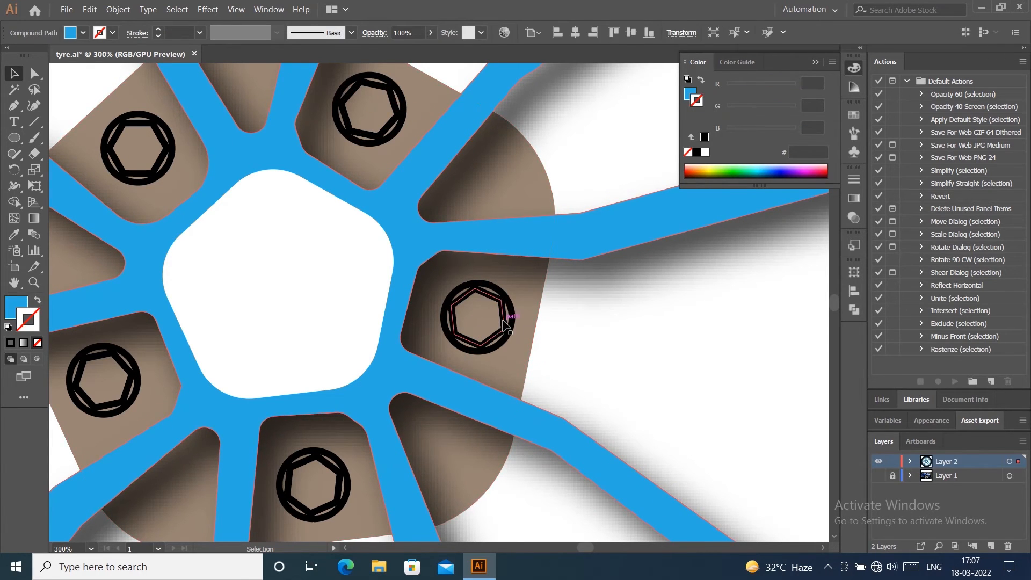
pyautogui.click(504, 323)
pyautogui.moveTo(517, 323); pyautogui.dragTo(513, 321)
pyautogui.click(685, 324)
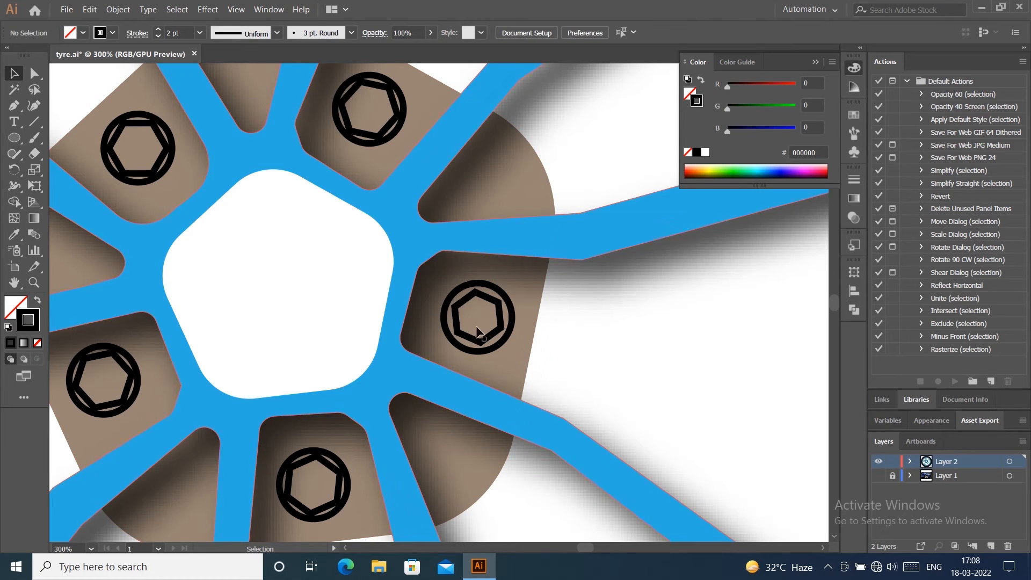
# Step: Shrink the hexagons inside the hub's bottom and lower-left bolts slightly so they sit clear of their circles
pyautogui.hotkey('ctrl', '0')
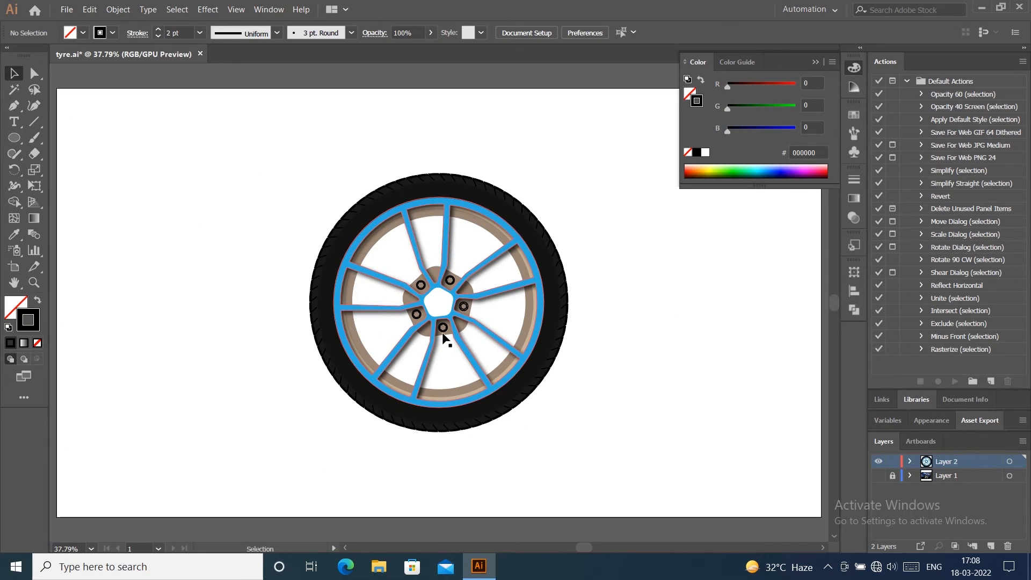
pyautogui.keyDown('alt'); pyautogui.scroll(5, 438, 331); pyautogui.keyUp('alt')
pyautogui.click(448, 335)
pyautogui.click(468, 358)
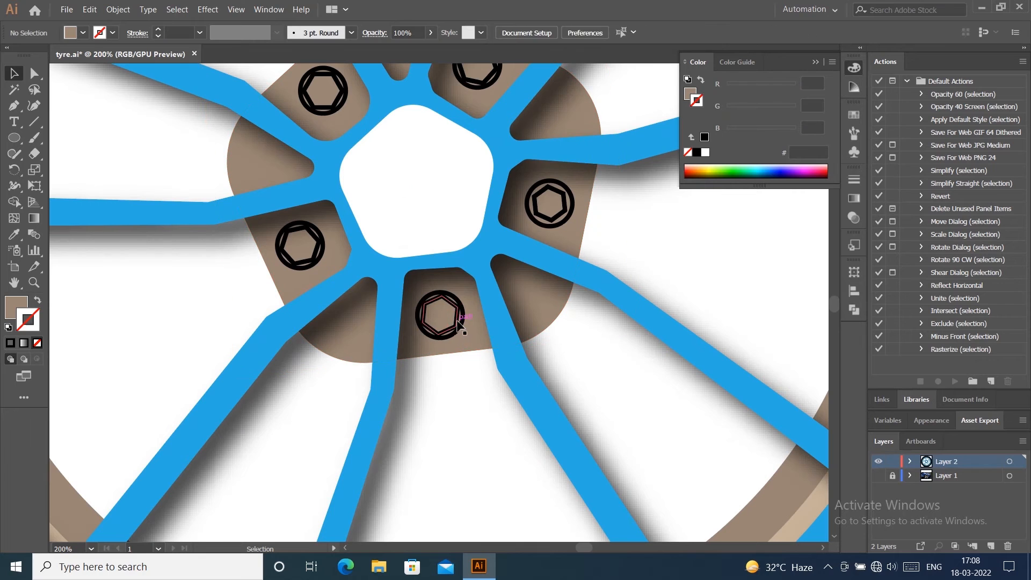
pyautogui.click(459, 325)
pyautogui.moveTo(464, 325); pyautogui.dragTo(459, 323)
pyautogui.click(479, 407)
pyautogui.click(294, 234)
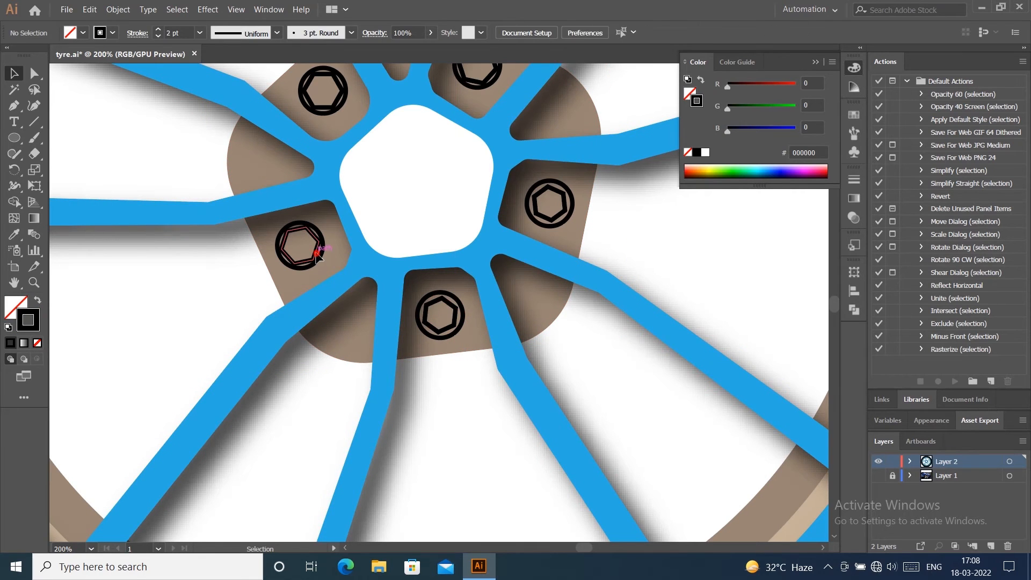
pyautogui.moveTo(318, 247); pyautogui.dragTo(317, 251)
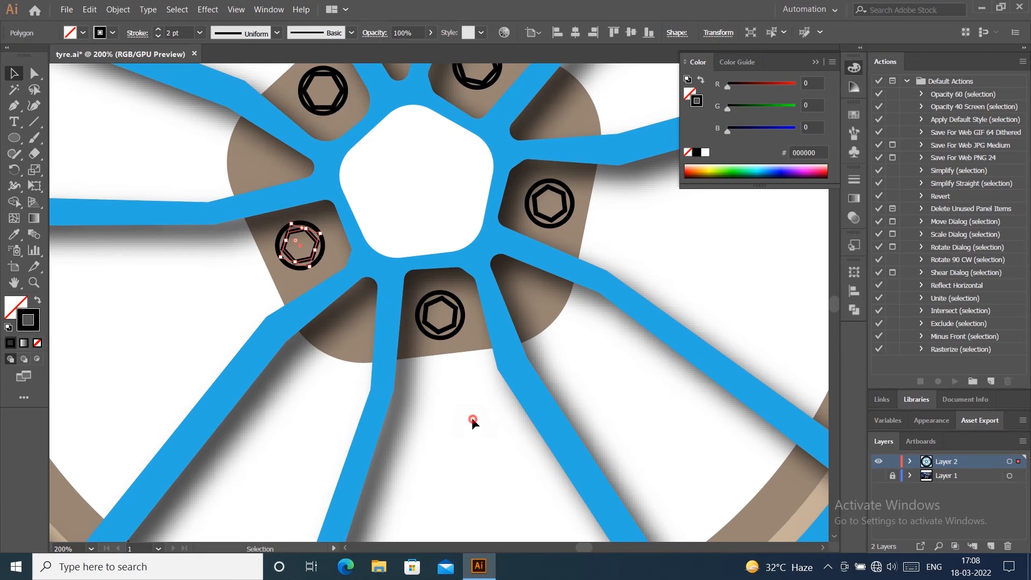
pyautogui.click(473, 421)
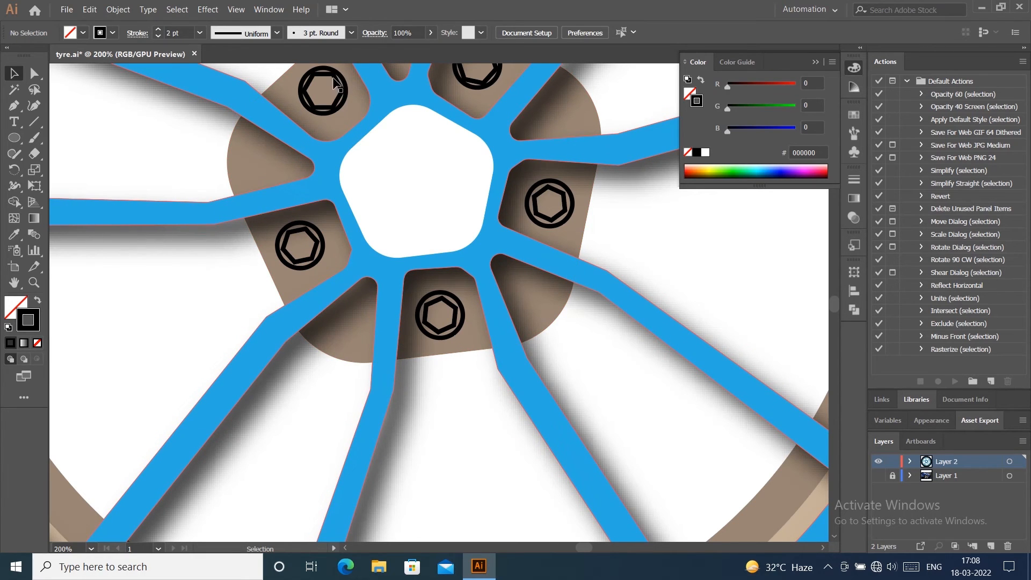
# Step: Shrink the hexagons inside the hub's upper-left and upper-right bolts slightly to match the other bolts
pyautogui.click(348, 155)
pyautogui.hotkey('ctrl', '0')
pyautogui.scroll(4, 409, 273)
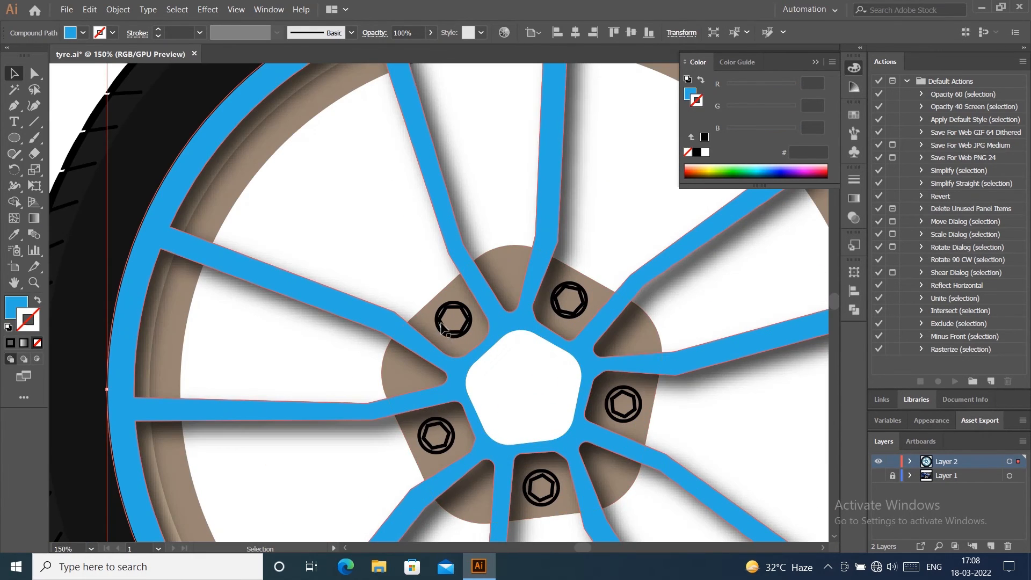
pyautogui.click(443, 324)
pyautogui.scroll(2, 464, 315)
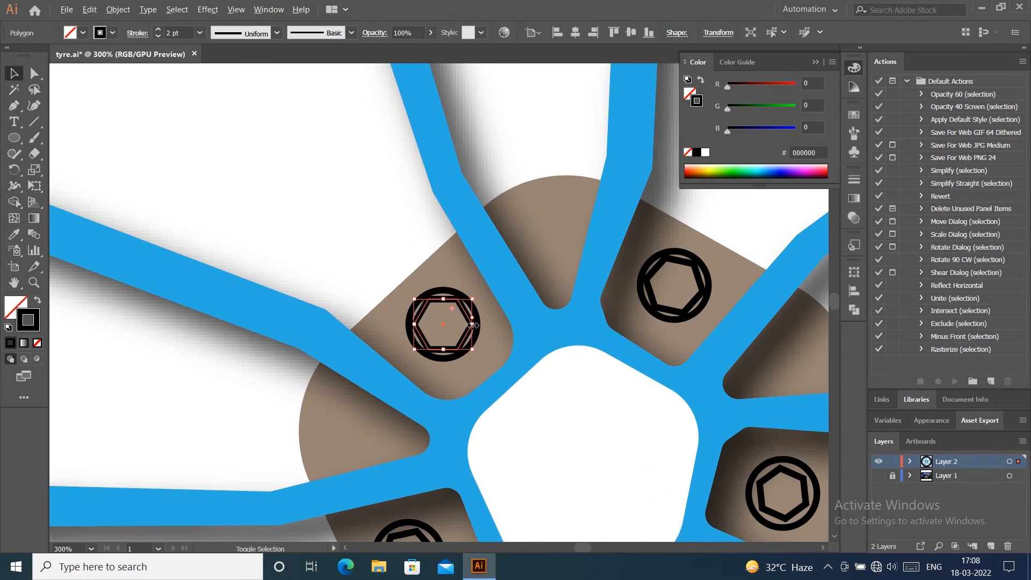
pyautogui.moveTo(472, 324); pyautogui.dragTo(467, 324)
pyautogui.click(696, 282)
pyautogui.moveTo(708, 311); pyautogui.dragTo(704, 303)
pyautogui.hotkey('ctrl', '0')
pyautogui.click(692, 340)
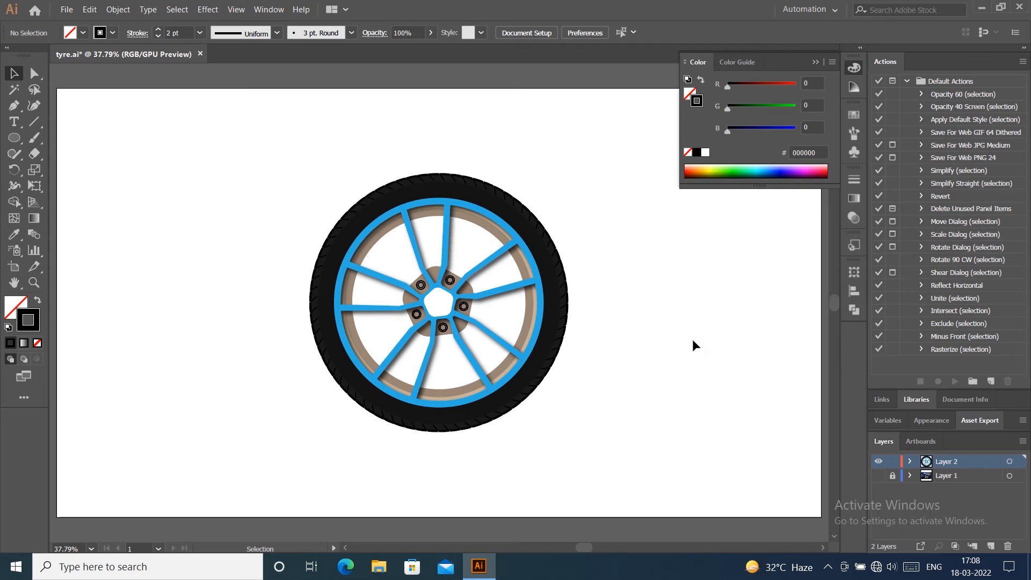
# Step: Group all the parts of the wheel into one object
pyautogui.moveTo(305, 211); pyautogui.dragTo(606, 469)
pyautogui.rightClick(512, 329)
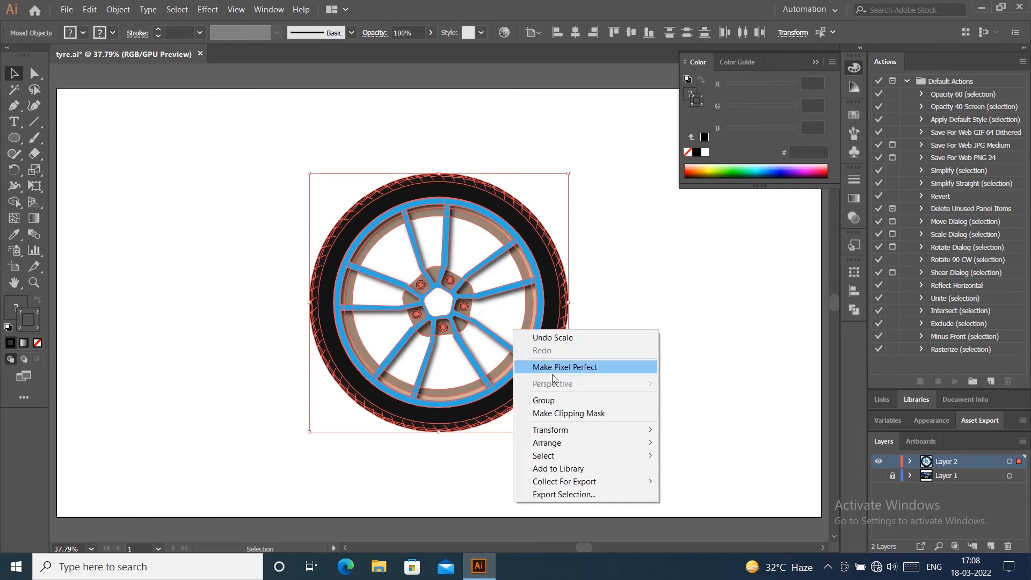
pyautogui.click(544, 399)
pyautogui.click(663, 281)
# Step: Draw a circle centred on the wheel and artboard, sized to reach the inner edge of the tyre tread
pyautogui.scroll(2, 604, 322)
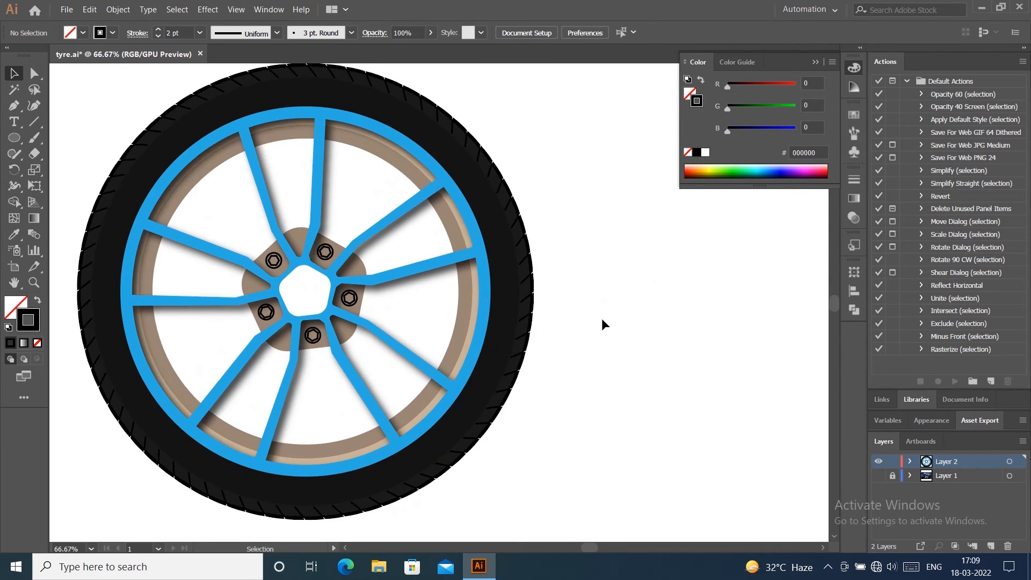
pyautogui.click(14, 137)
pyautogui.moveTo(506, 315); pyautogui.dragTo(510, 460)
pyautogui.click(14, 73)
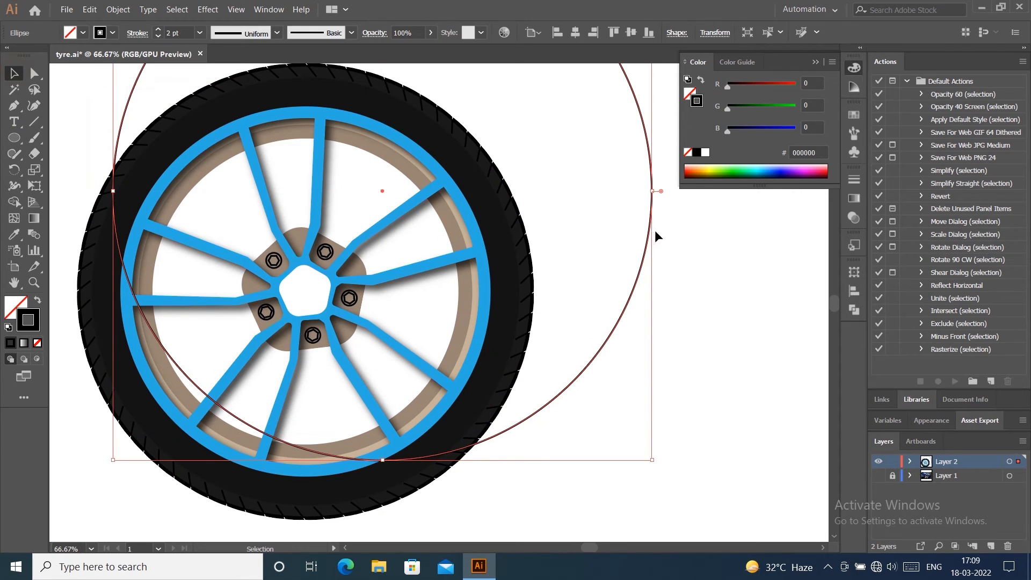
pyautogui.moveTo(652, 190); pyautogui.dragTo(513, 199)
pyautogui.click(631, 33)
pyautogui.click(576, 32)
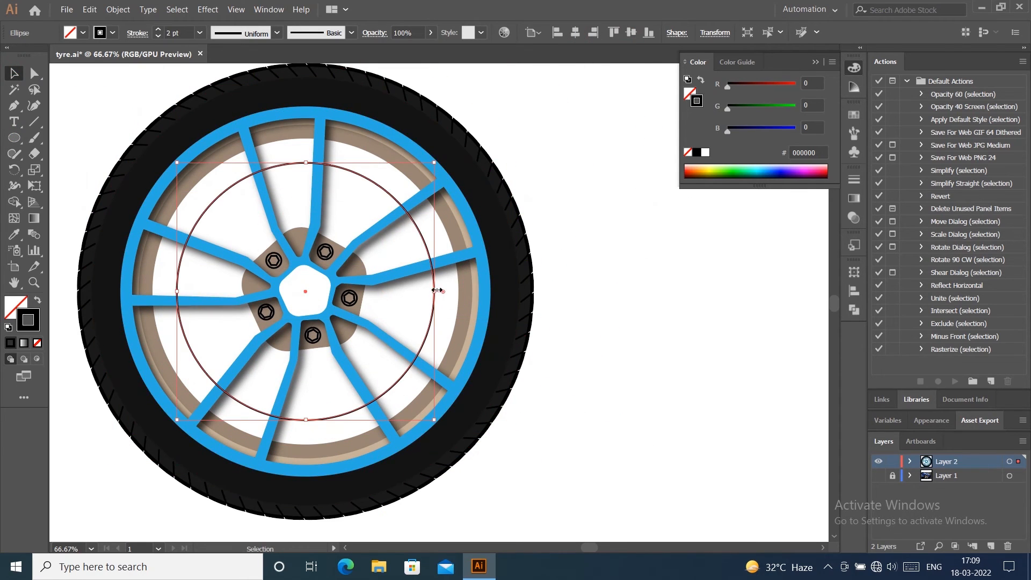
pyautogui.moveTo(435, 293); pyautogui.dragTo(520, 314)
# Step: Give the new circle over the wheel a solid white fill with no stroke
pyautogui.click(38, 302)
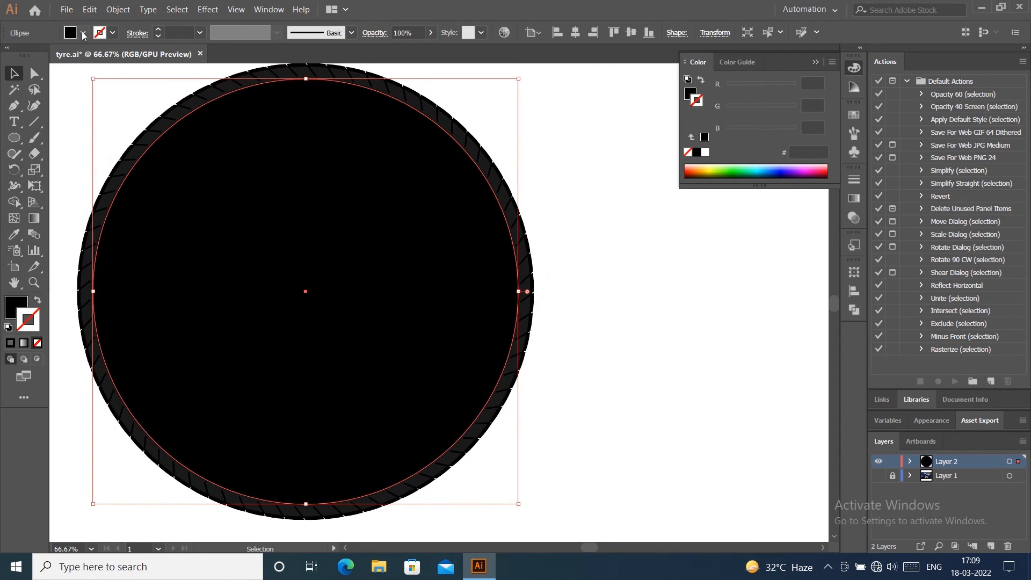
pyautogui.click(83, 32)
pyautogui.click(25, 55)
pyautogui.click(479, 241)
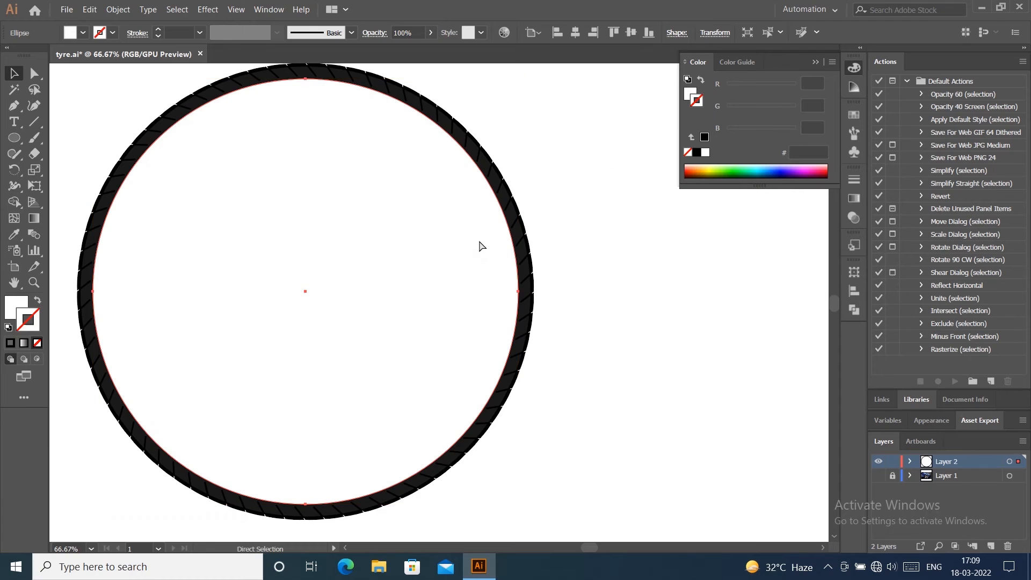
# Step: Duplicate the white circle slightly up and left, and cut the overlap away with Shape Builder, leaving a thin lower-right crescent
pyautogui.moveTo(305, 294); pyautogui.dragTo(294, 284)
pyautogui.hotkey('shift', 'm')
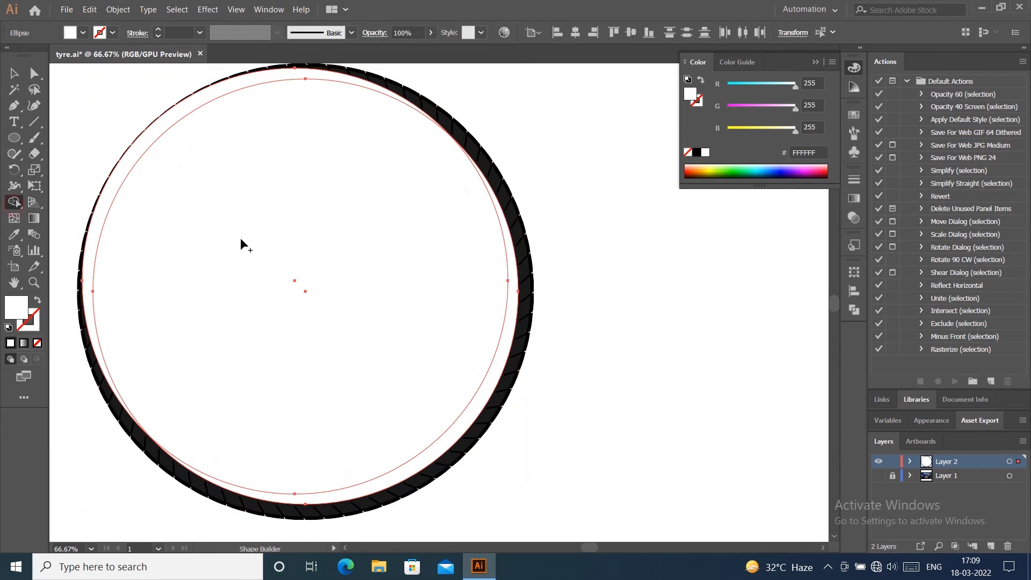
pyautogui.moveTo(242, 242); pyautogui.dragTo(124, 146)
pyautogui.click(14, 73)
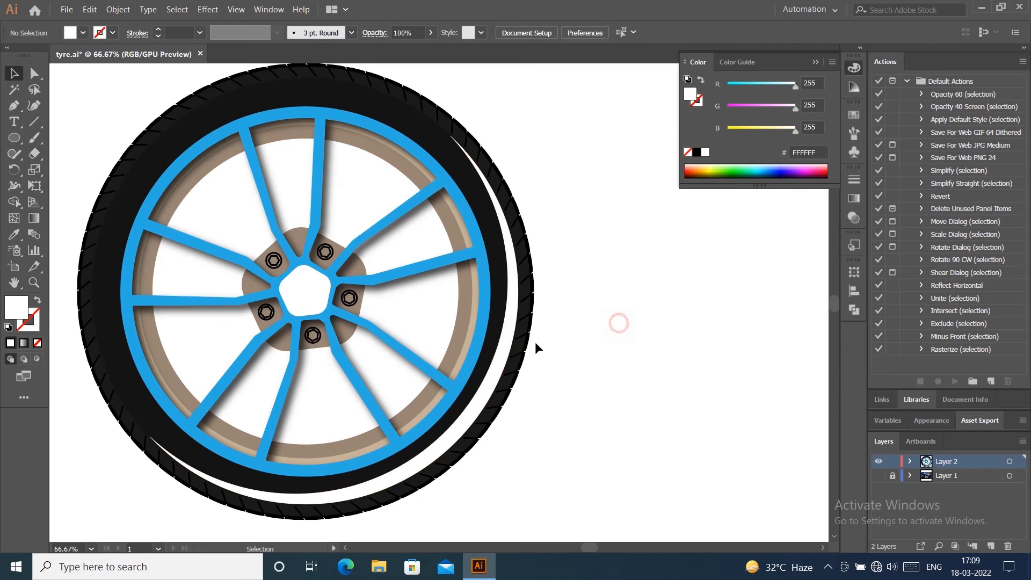
# Step: Lower the white crescent's opacity to 10% so it reads as a soft tyre highlight
pyautogui.click(430, 33)
pyautogui.moveTo(430, 49); pyautogui.dragTo(381, 50)
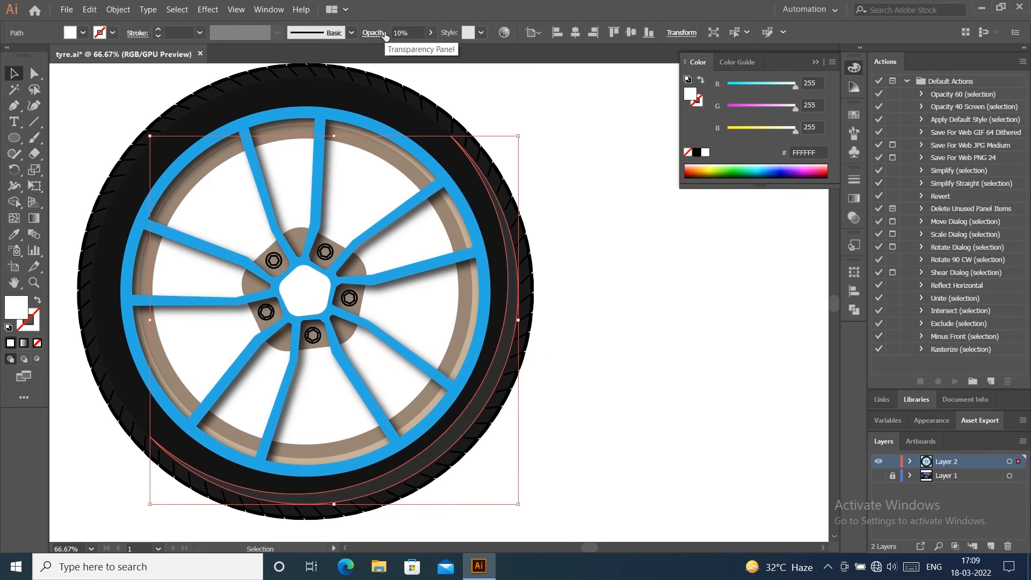
pyautogui.click(626, 194)
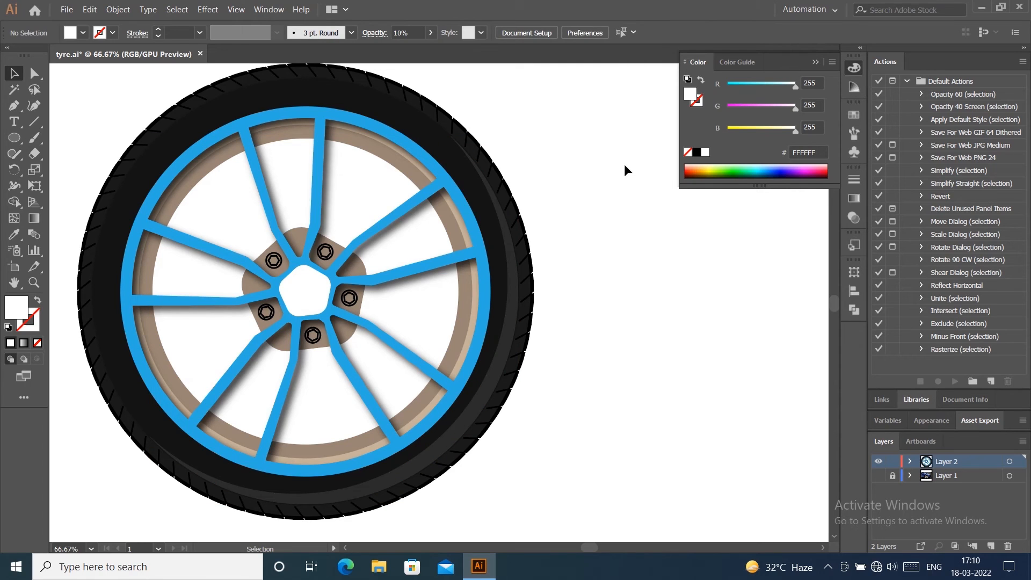
# Step: Duplicate the tyre's highlight crescent and scale the copy down so it sits over the tan inner ring
pyautogui.click(517, 334)
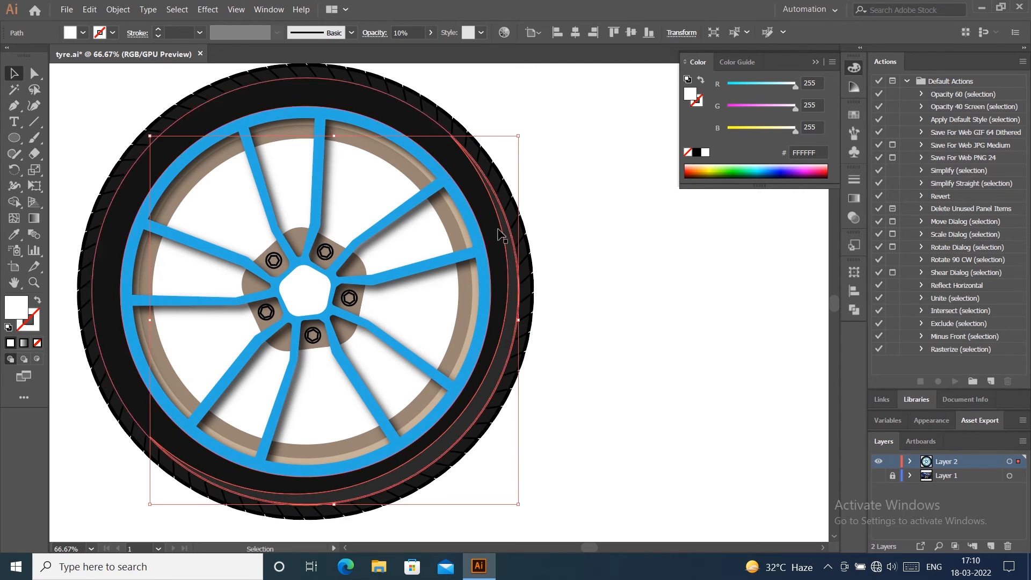
pyautogui.moveTo(519, 134); pyautogui.dragTo(471, 172)
pyautogui.click(627, 217)
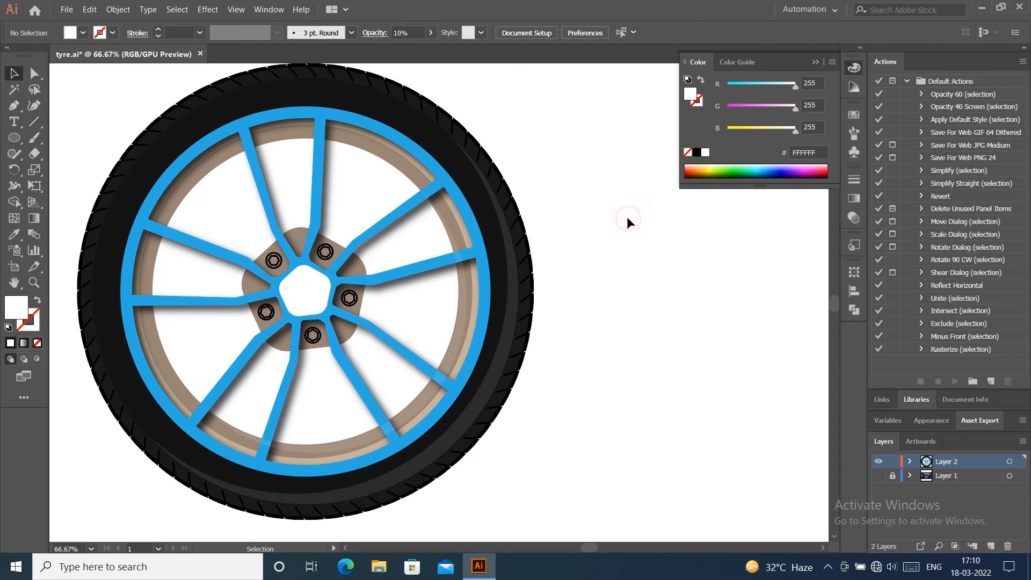
# Step: Try sending the smaller highlight crescent to the back and shifting it outward towards the blue rim
pyautogui.click(468, 321)
pyautogui.hotkey('ctrl', 'shift', '[')
pyautogui.hotkey('ctrl', 'z')
pyautogui.click(542, 296)
pyautogui.moveTo(457, 345); pyautogui.dragTo(474, 363)
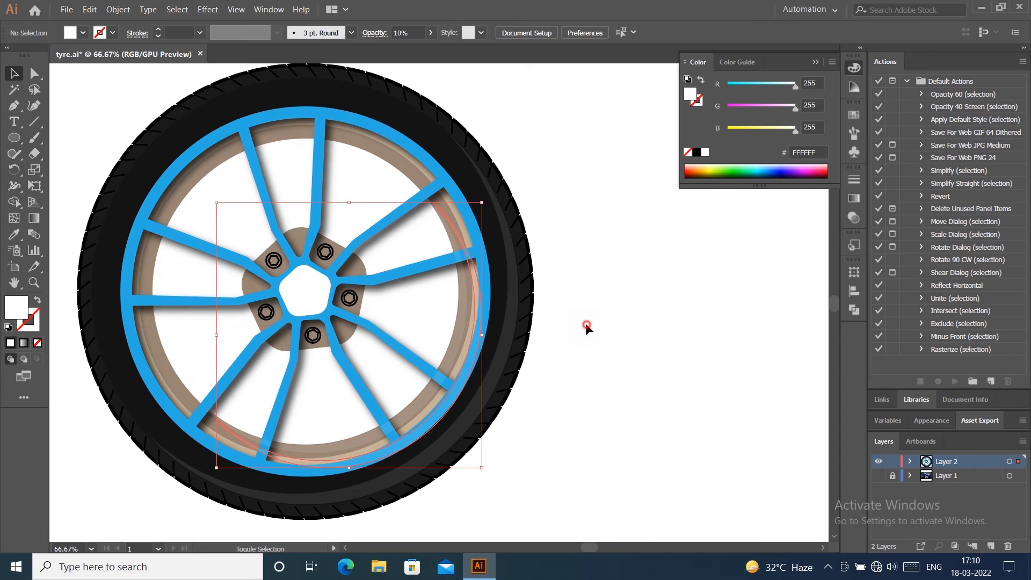
pyautogui.click(586, 325)
# Step: Duplicate the inner-ring highlight crescent and enlarge the copy so it follows the blue outer rim
pyautogui.click(455, 339)
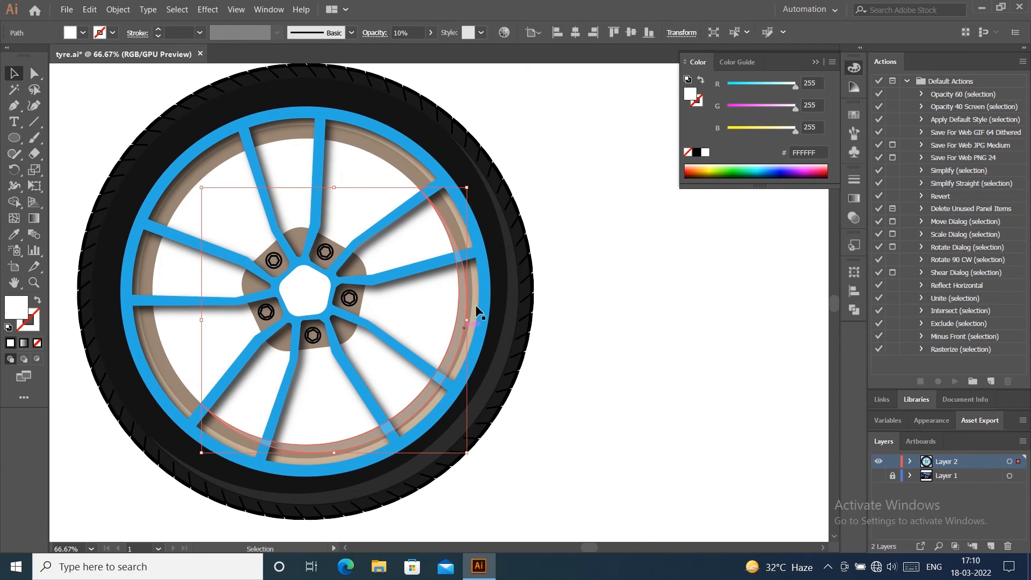
pyautogui.moveTo(473, 455); pyautogui.dragTo(498, 474)
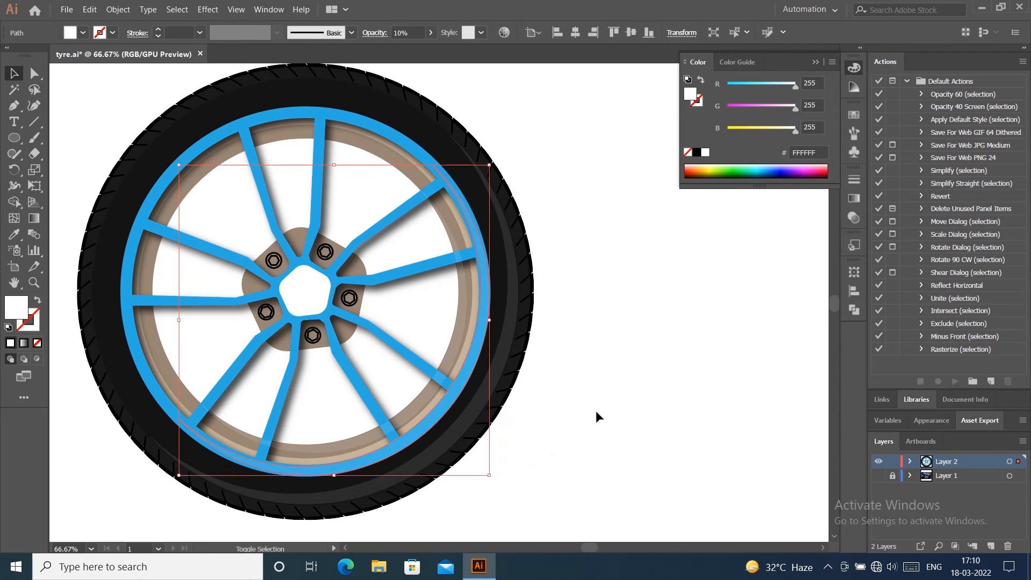
pyautogui.click(607, 411)
pyautogui.hotkey('ctrl', '0')
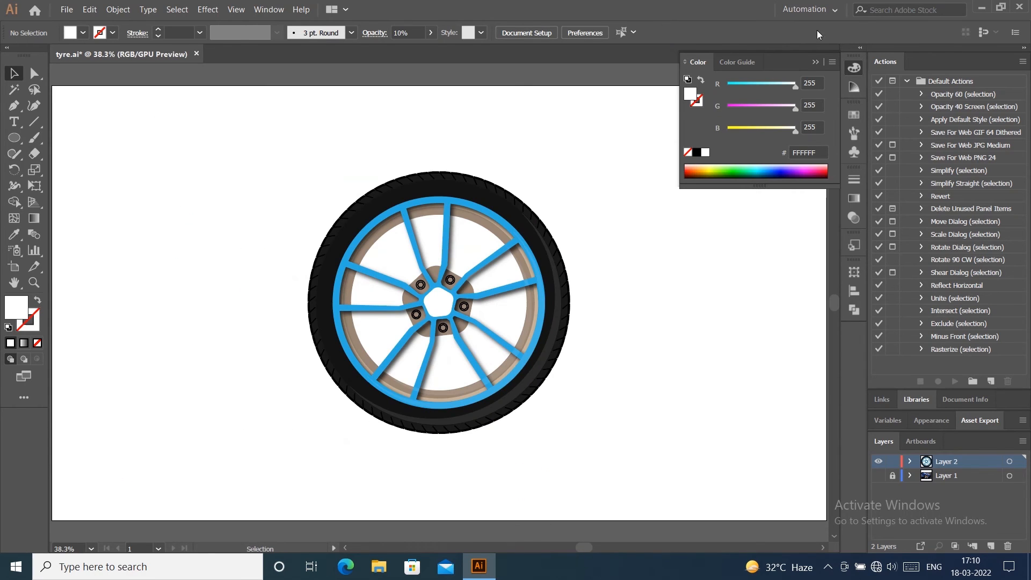
# Step: Try using Shape Builder on the grouped wheel around the hub's central pentagon opening
pyautogui.click(815, 62)
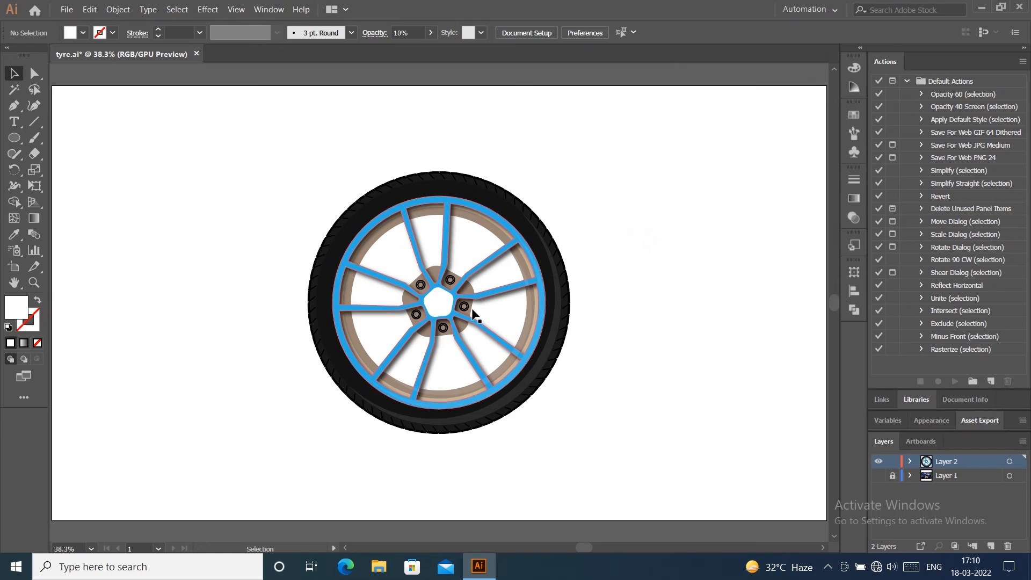
pyautogui.click(437, 314)
pyautogui.hotkey('shift', 'm')
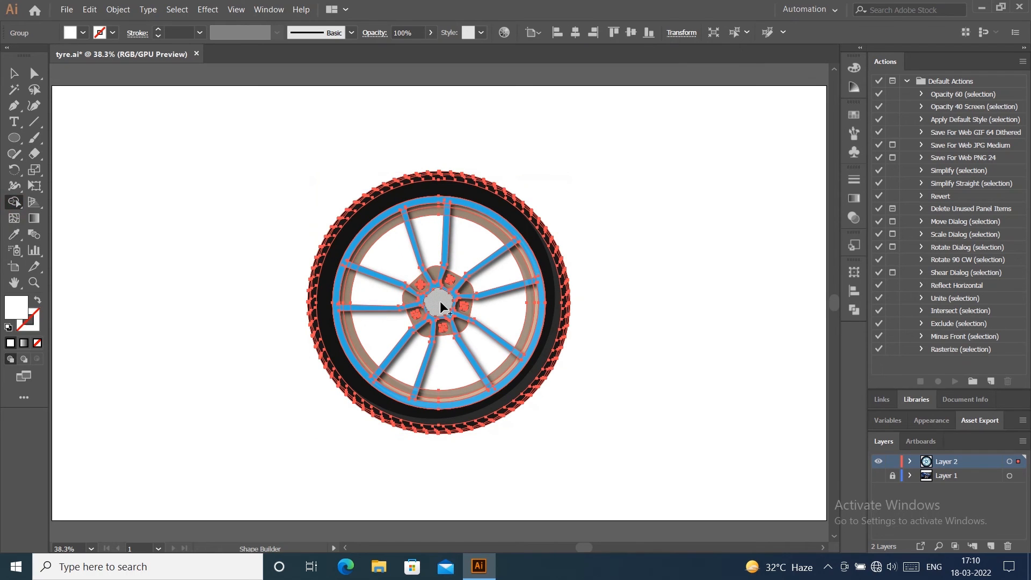
pyautogui.press('v')
pyautogui.click(185, 162)
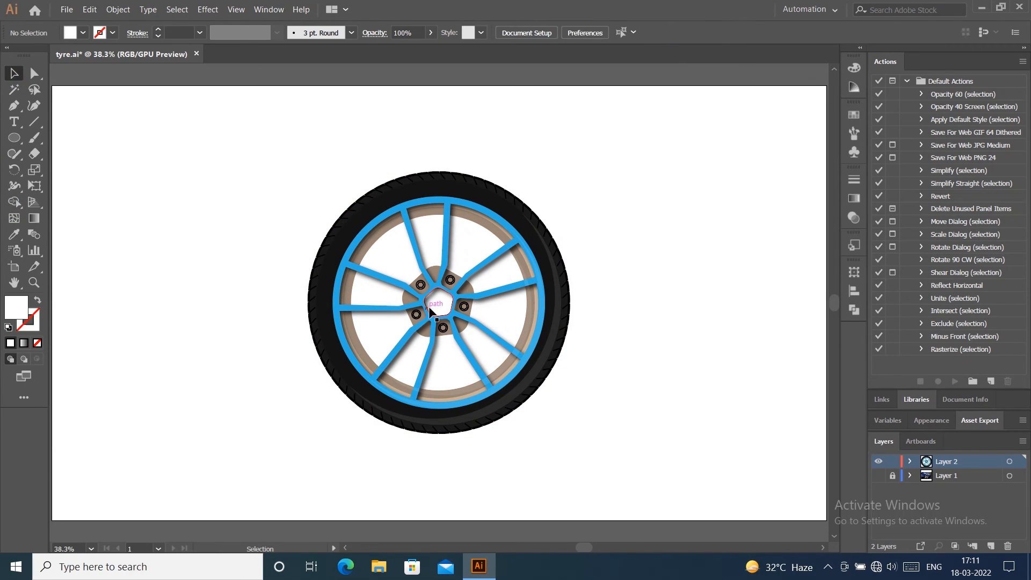
# Step: Ungroup the wheel so that its parts can be selected separately
pyautogui.click(452, 294)
pyautogui.rightClick(435, 292)
pyautogui.click(484, 390)
pyautogui.click(687, 225)
# Step: Try releasing the blue spokes' compound path, and undo the release
pyautogui.click(446, 295)
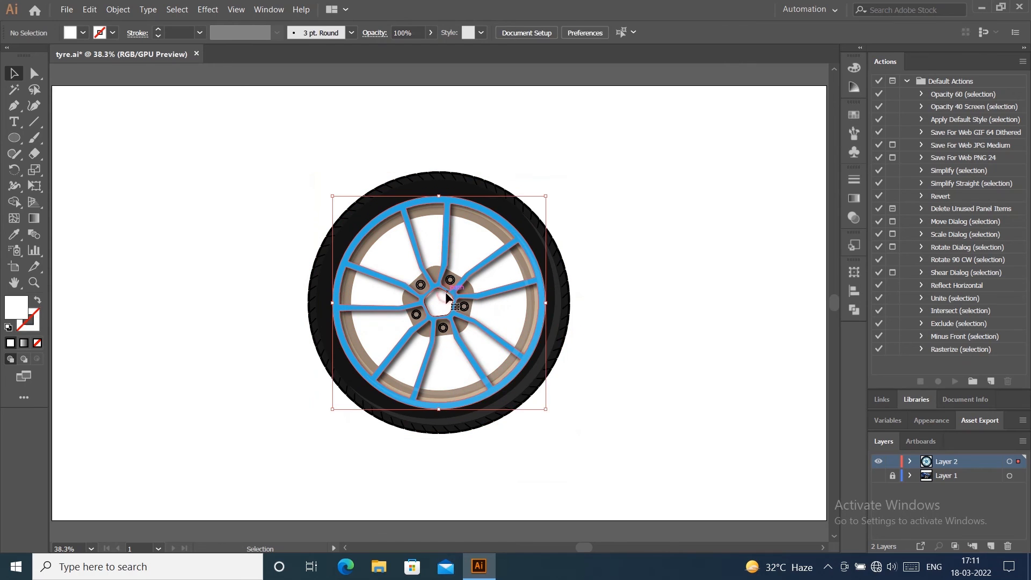
pyautogui.rightClick(446, 293)
pyautogui.click(486, 377)
pyautogui.click(693, 215)
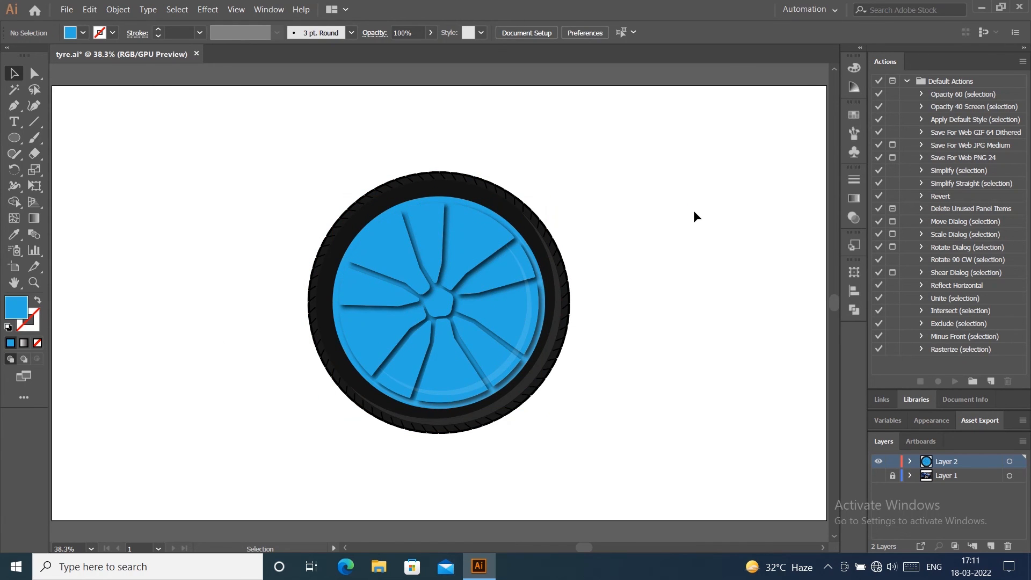
pyautogui.hotkey('ctrl', 'z')
# Step: Isolate the blue spokes' compound path, try selecting its central pentagon opening, and leave isolation mode
pyautogui.doubleClick(443, 314)
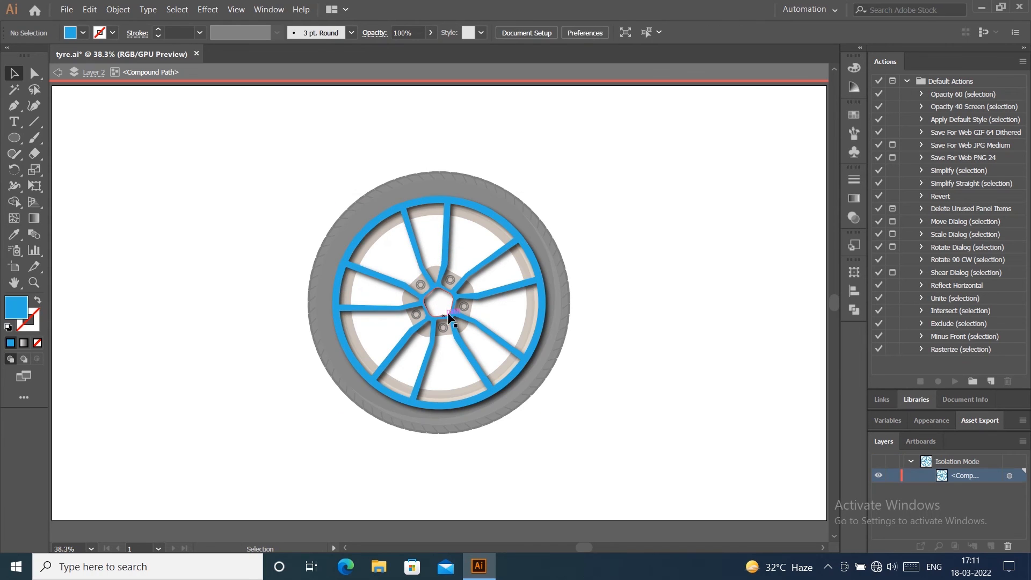
pyautogui.click(449, 309)
pyautogui.click(623, 198)
pyautogui.click(450, 291)
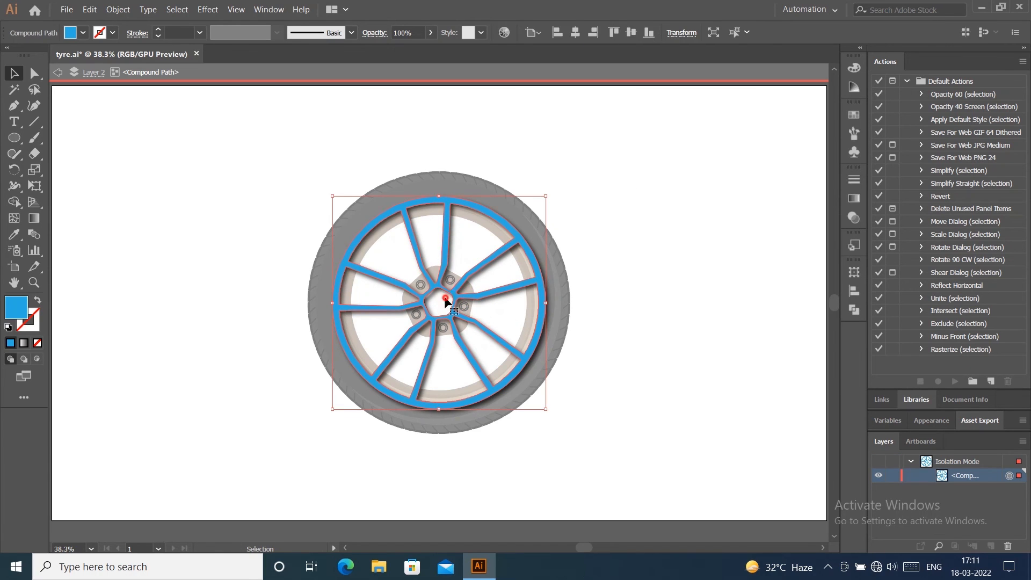
pyautogui.click(641, 198)
pyautogui.click(486, 274)
pyautogui.click(444, 301)
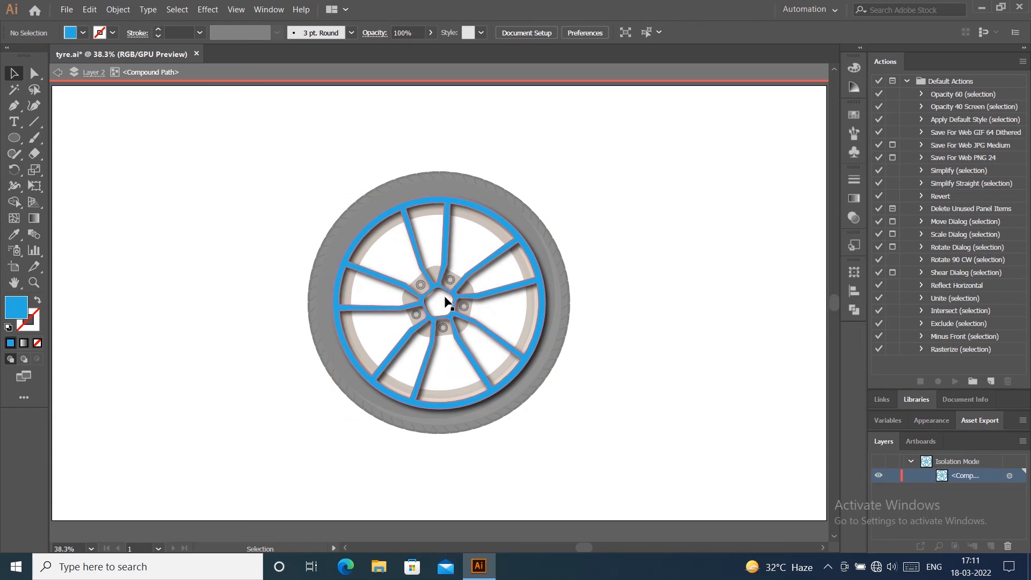
pyautogui.click(478, 267)
pyautogui.click(509, 74)
# Step: Try sending the blue spokes backward and deleting the tan hub plate, and undo the last changes
pyautogui.click(456, 304)
pyautogui.hotkey('ctrl', '[')
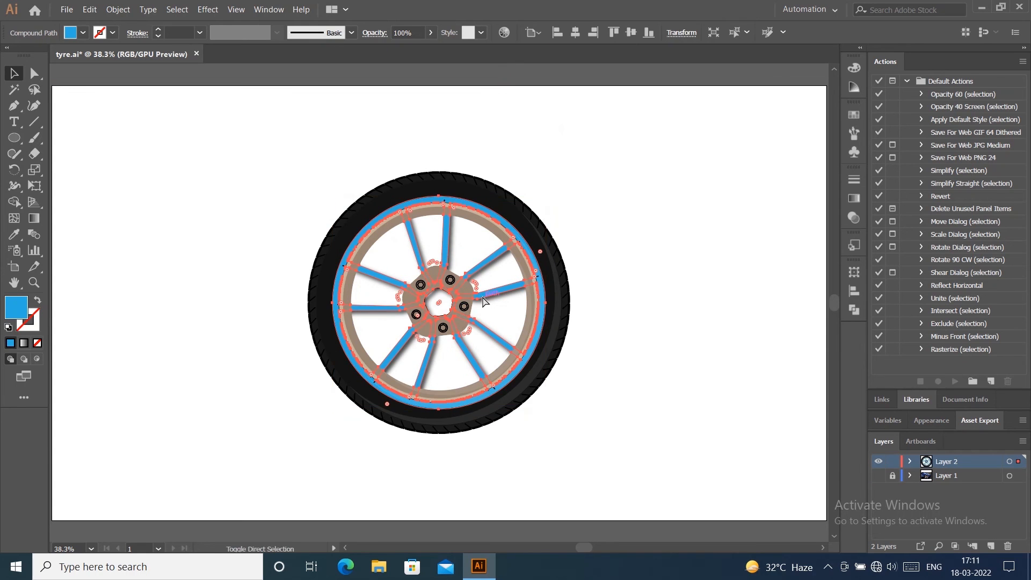
pyautogui.click(450, 304)
pyautogui.click(464, 289)
pyautogui.click(446, 298)
pyautogui.click(449, 285)
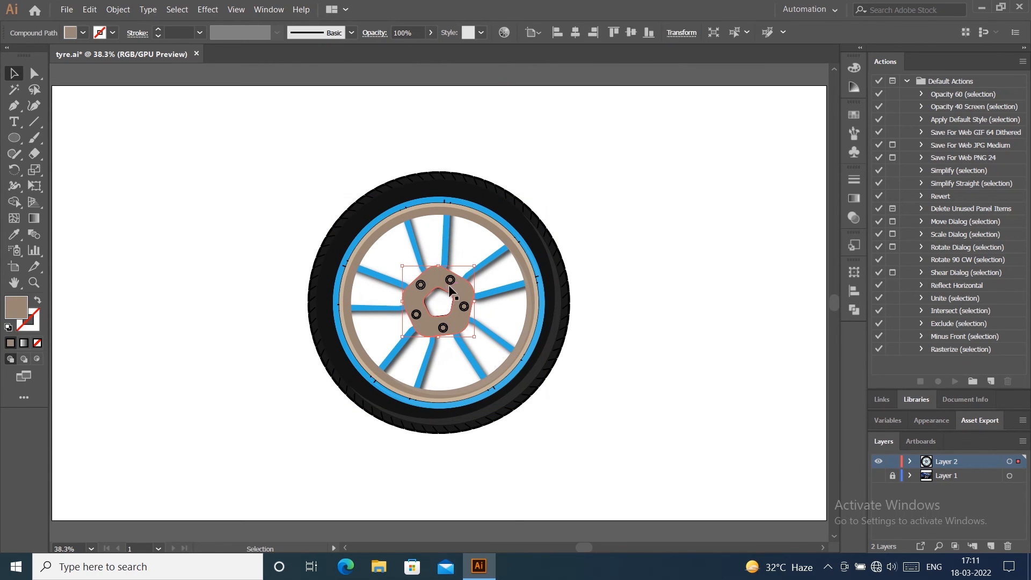
pyautogui.press('Delete')
pyautogui.click(445, 291)
pyautogui.hotkey('ctrl', 'z')
pyautogui.hotkey('ctrl', 'z')
pyautogui.hotkey('ctrl', 'z')
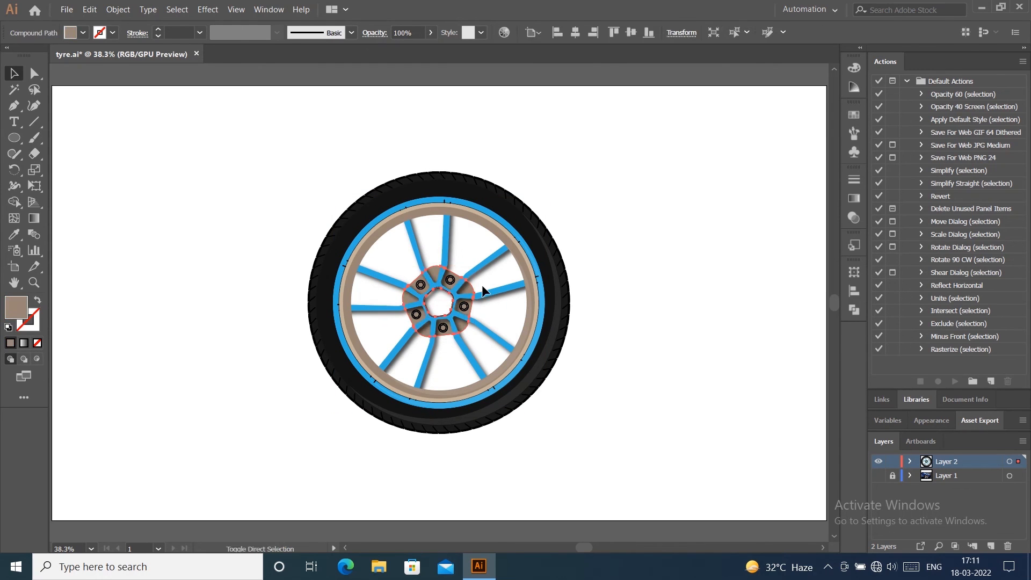
# Step: Check the outline around the hub's pentagon opening and bring the blue spokes to the front of the wheel artwork
pyautogui.click(440, 295)
pyautogui.scroll(3, 439, 294)
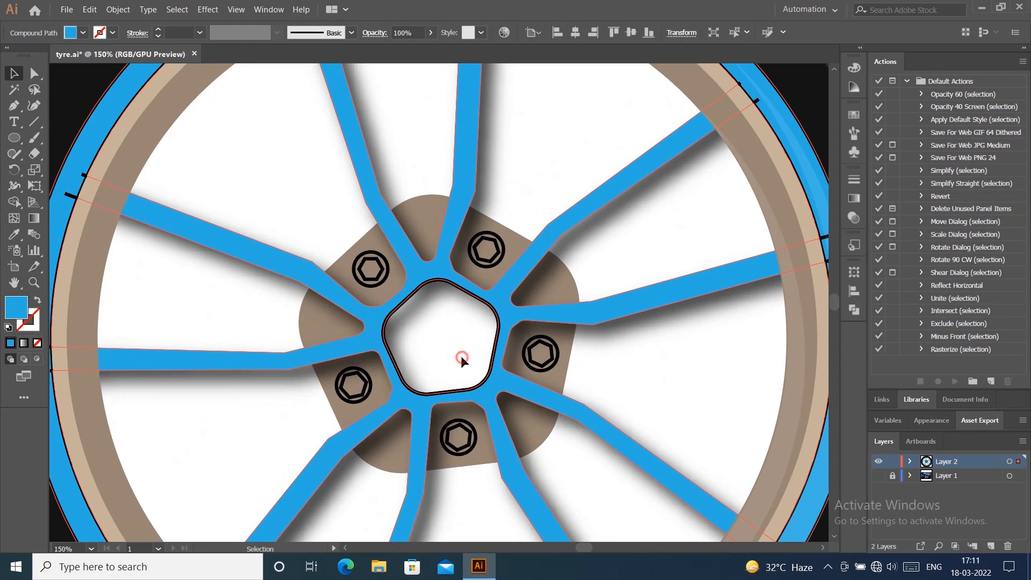
pyautogui.click(460, 356)
pyautogui.scroll(1, 441, 281)
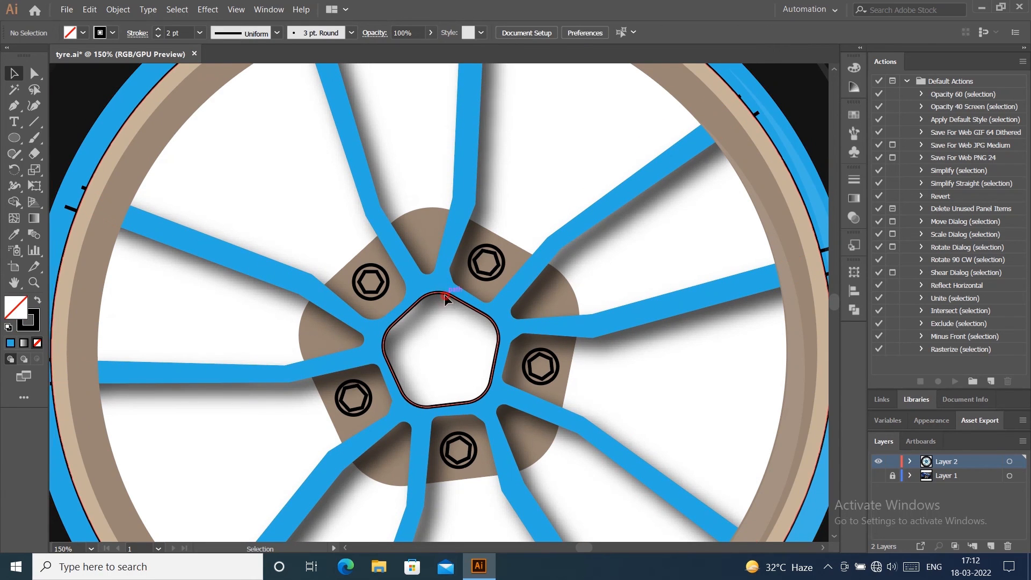
pyautogui.click(443, 294)
pyautogui.hotkey('ctrl', '[')
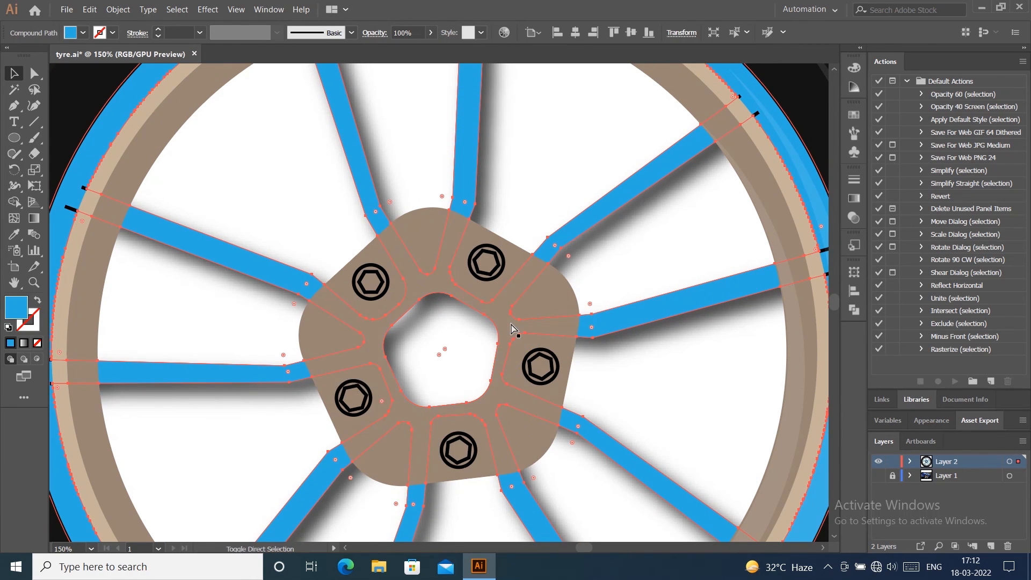
pyautogui.hotkey('ctrl', 'shift', ']')
pyautogui.hotkey('ctrl', '0')
pyautogui.click(714, 243)
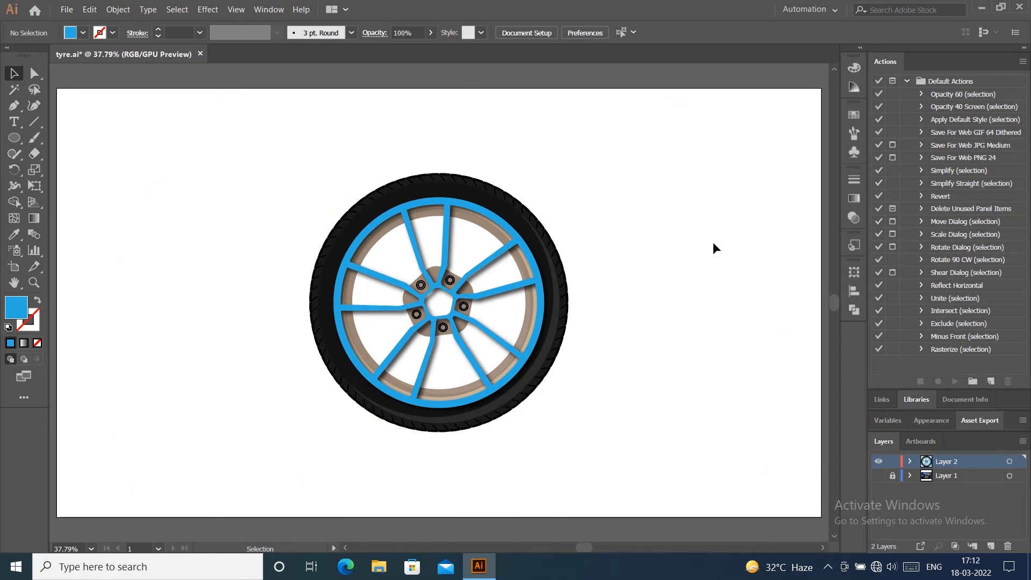
# Step: Regroup the complete wheel, including its highlight crescents, into a single object
pyautogui.moveTo(265, 136); pyautogui.dragTo(636, 459)
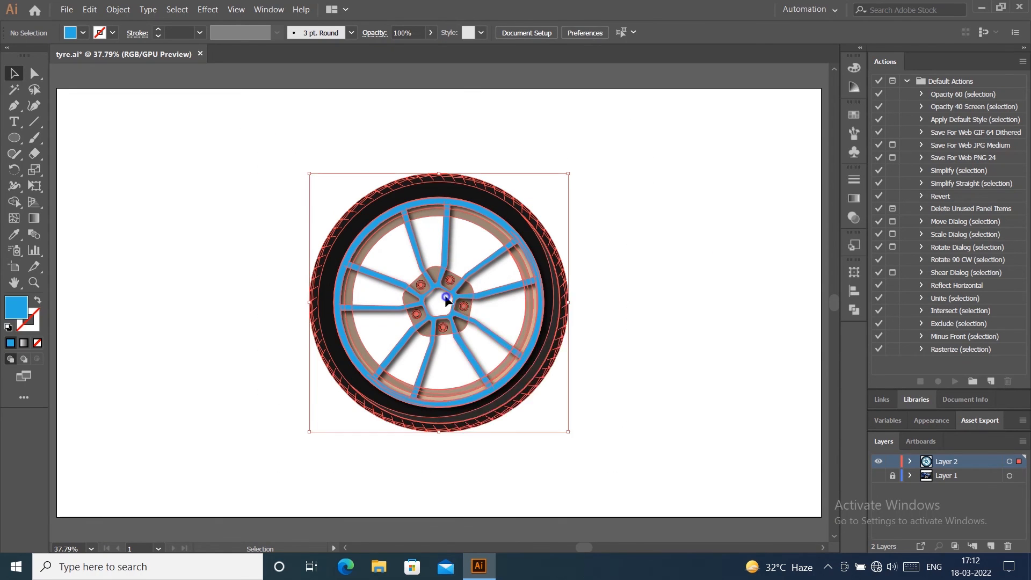
pyautogui.click(653, 213)
pyautogui.click(503, 280)
pyautogui.click(670, 158)
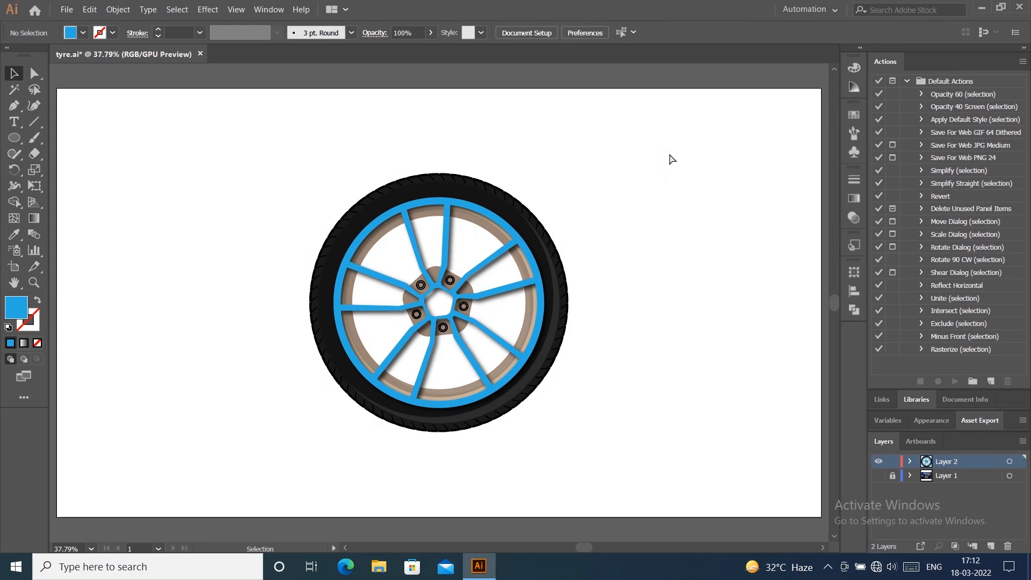
# Step: Scale the wheel group down about its centre to roughly one third of its size
pyautogui.click(524, 200)
pyautogui.moveTo(568, 173); pyautogui.dragTo(483, 259)
pyautogui.click(611, 163)
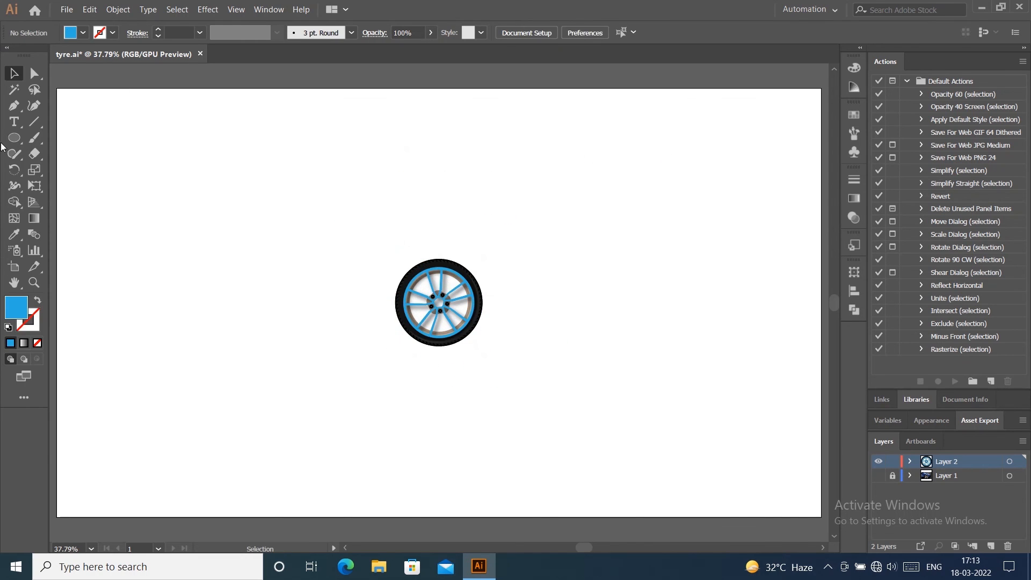
# Step: Draw a large circle about three times the wheel's width, fill it yellow, and send it behind the wheel
pyautogui.moveTo(384, 235); pyautogui.dragTo(516, 365)
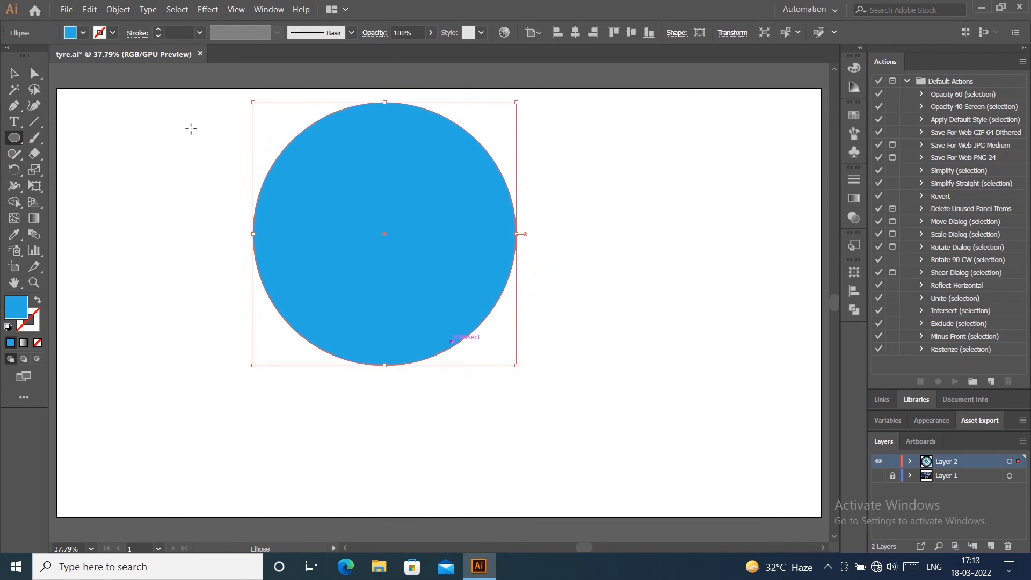
pyautogui.click(83, 33)
pyautogui.click(56, 56)
pyautogui.click(18, 37)
pyautogui.press('v')
pyautogui.hotkey('ctrl', 'shift', '[')
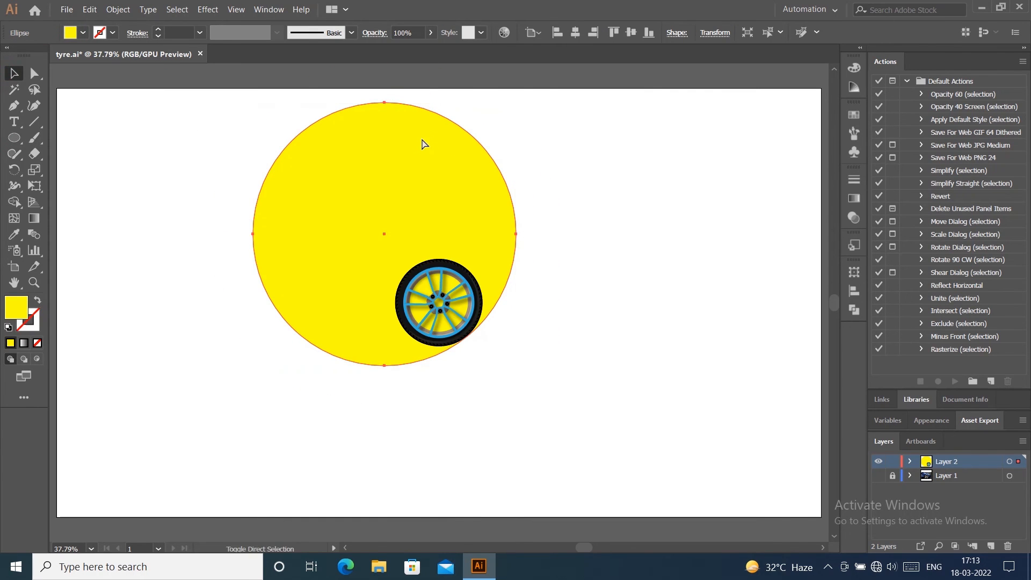
# Step: Centre the yellow circle horizontally and vertically on the artboard behind the wheel
pyautogui.click(574, 33)
pyautogui.click(631, 33)
# Step: Enlarge the wheel group about its centre to a little over half of the yellow circle's diameter
pyautogui.click(475, 292)
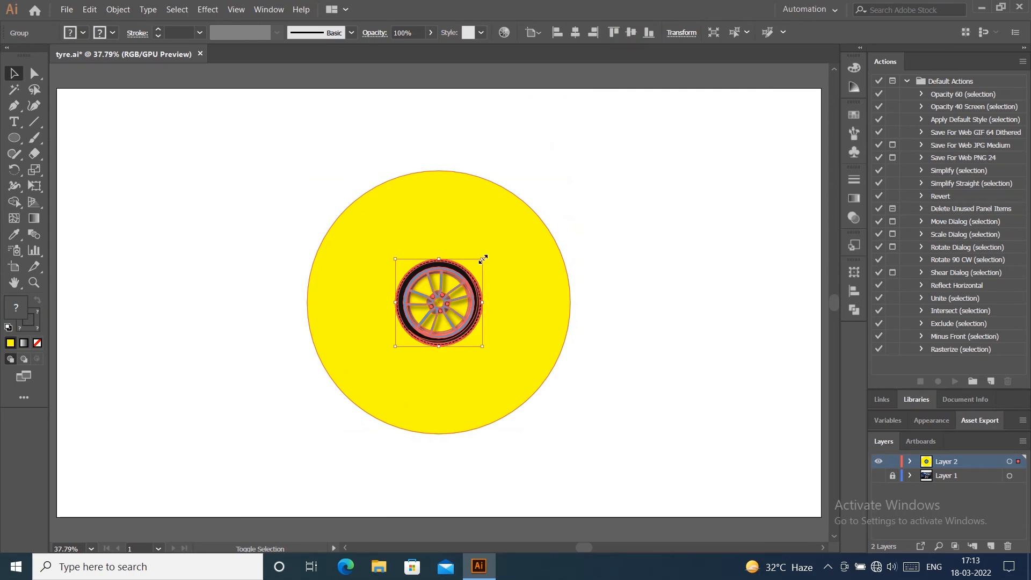
pyautogui.moveTo(483, 259); pyautogui.dragTo(517, 223)
pyautogui.click(472, 202)
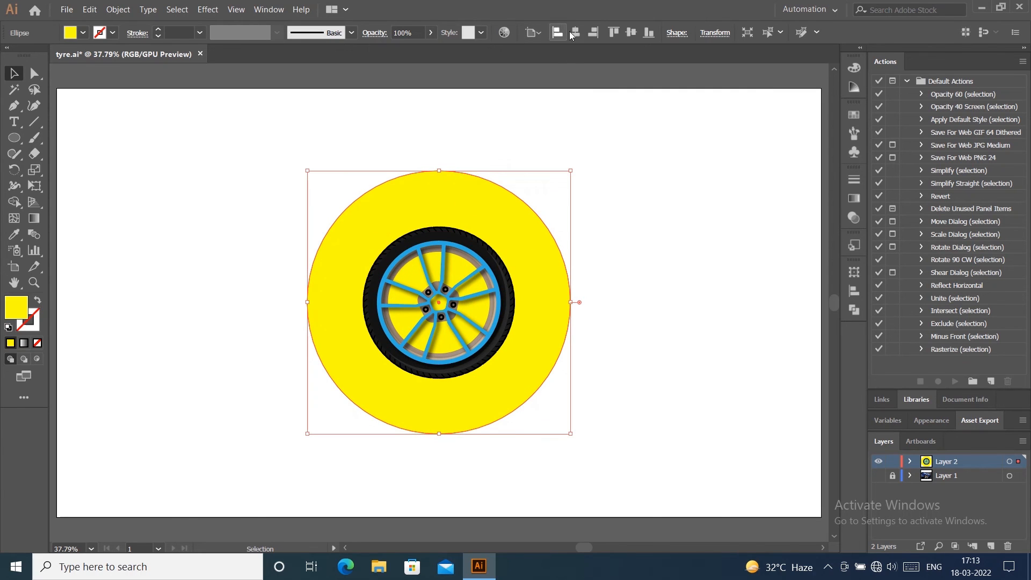
pyautogui.click(634, 94)
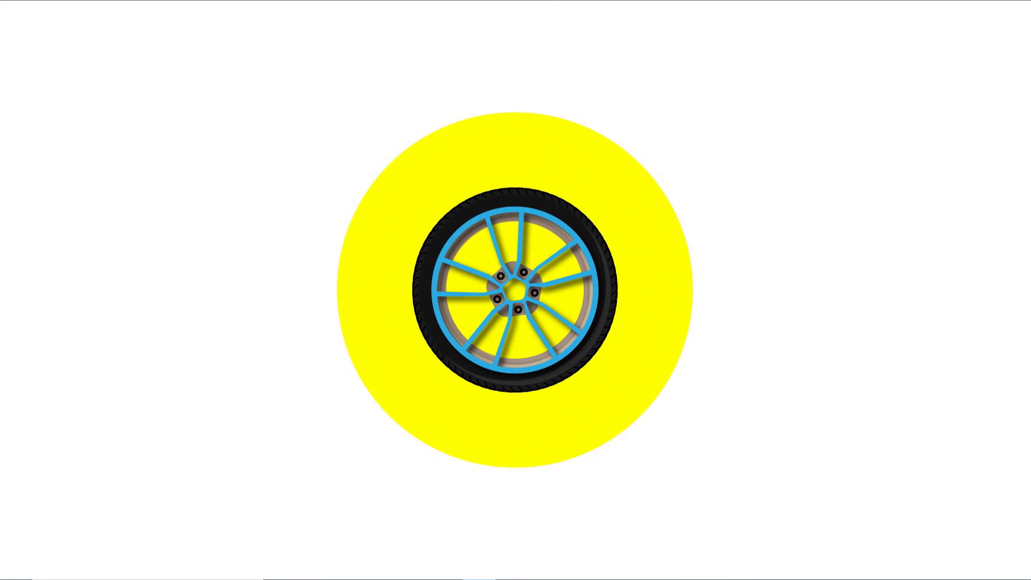